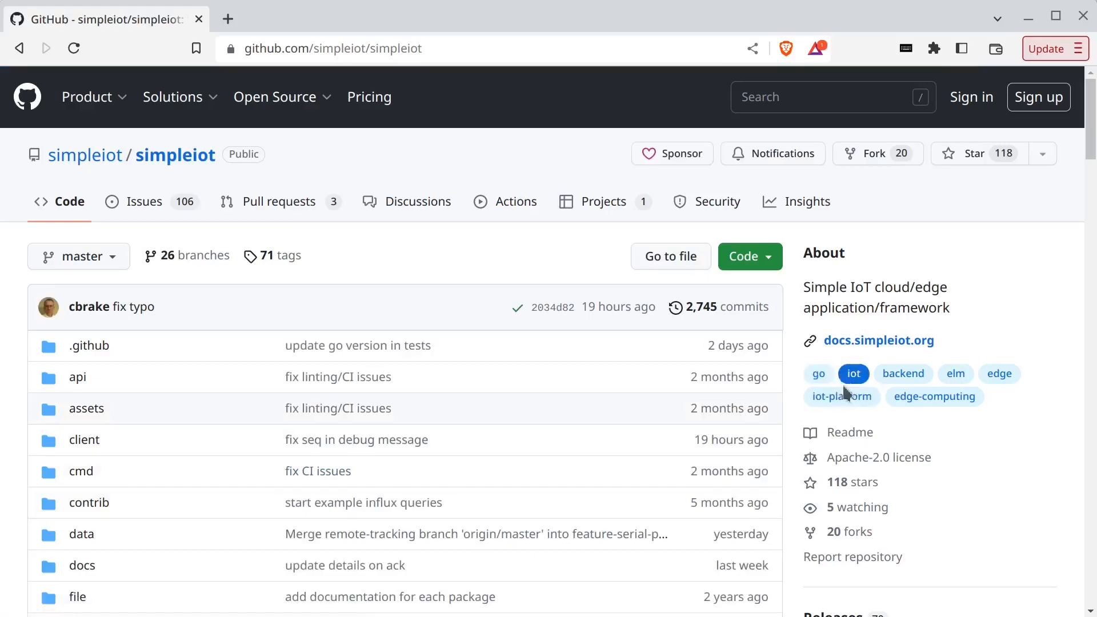
# - Open the simpleiot v0.11.0 release and copy the linux-x86_64 tar.gz archive's clean link
pyautogui.click(832, 345)
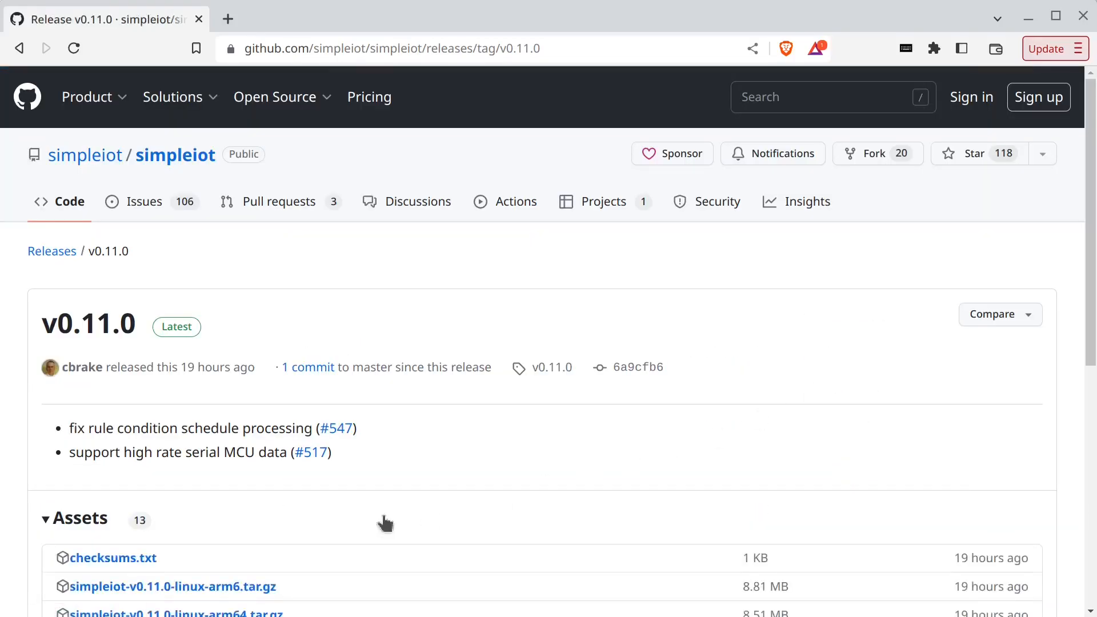
pyautogui.scroll(-5, 381, 519)
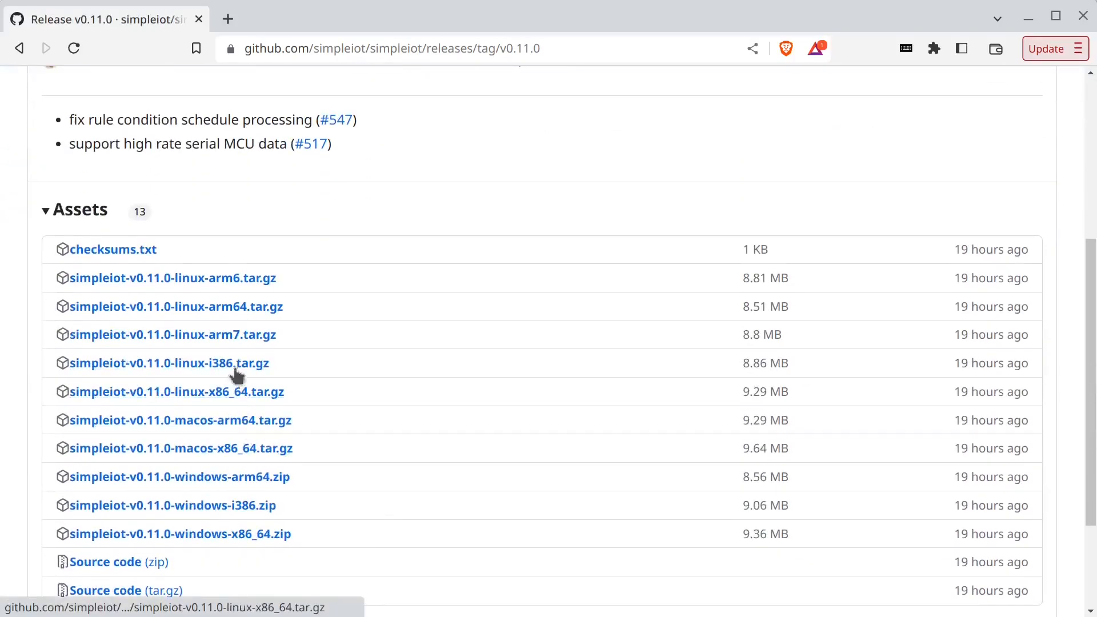
pyautogui.rightClick(239, 395)
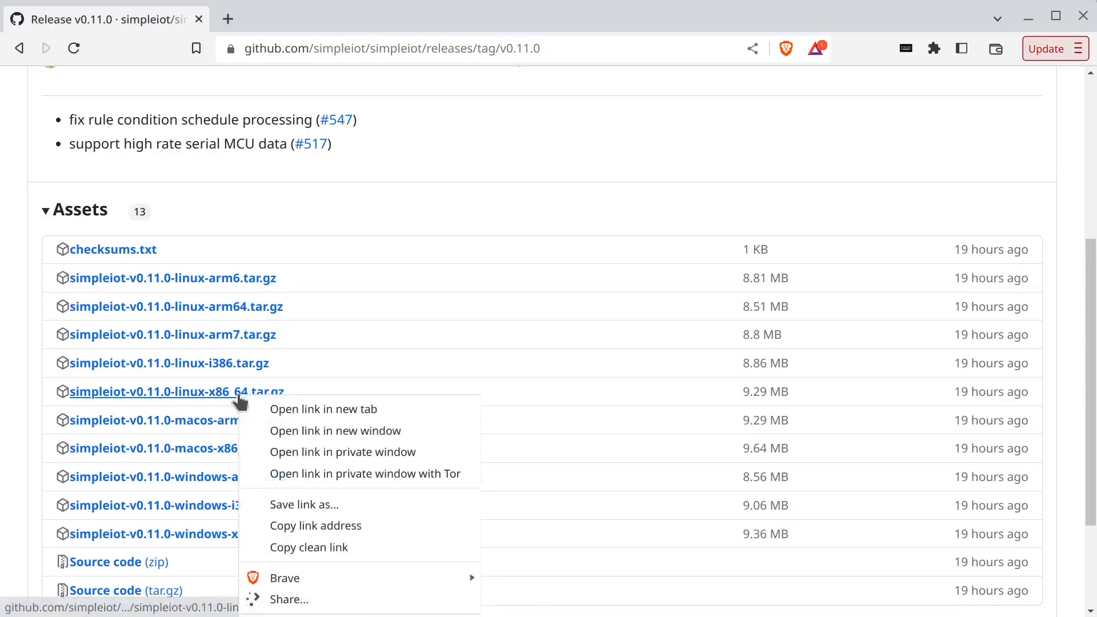
pyautogui.click(304, 543)
pyautogui.press('super')
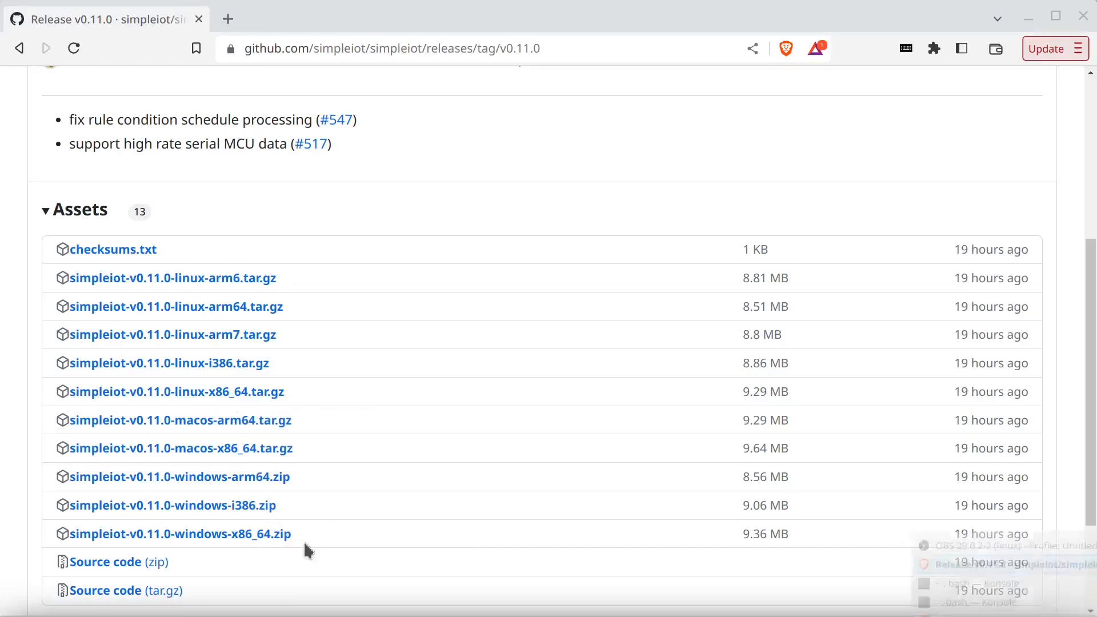
# - Download the simpleiot v0.11.0 linux-x86_64 archive with wget and extract it with tar -xzvf
pyautogui.hotkey('alt', 'Tab')
pyautogui.write('wget')
pyautogui.hotkey('ctrl', 'shift', 'v')
pyautogui.press('Return')
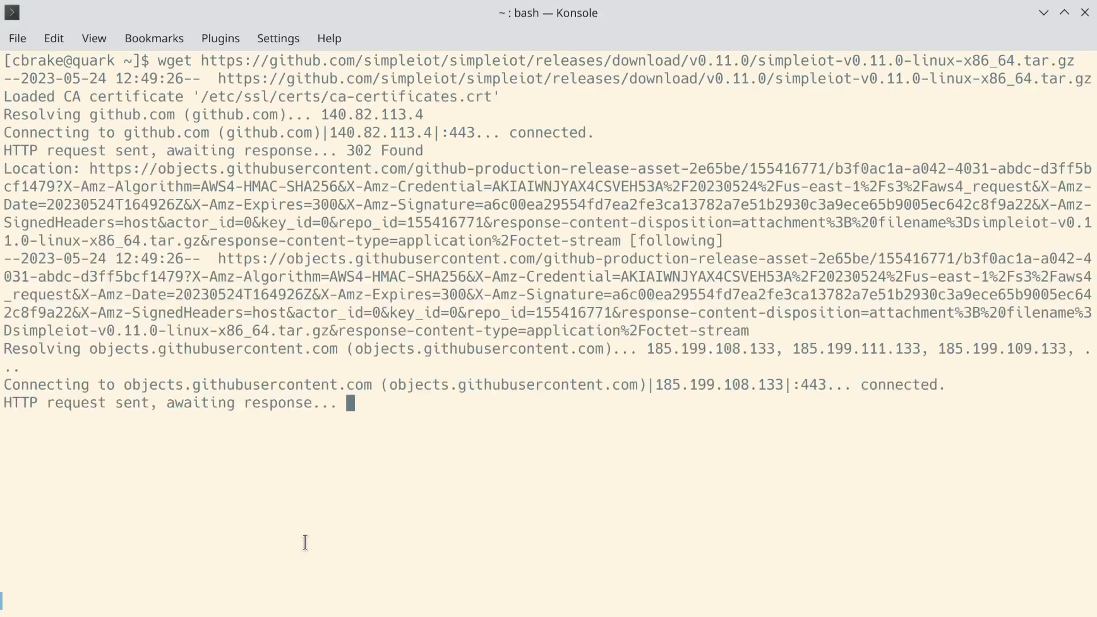
pyautogui.write('tar -xzvf ')
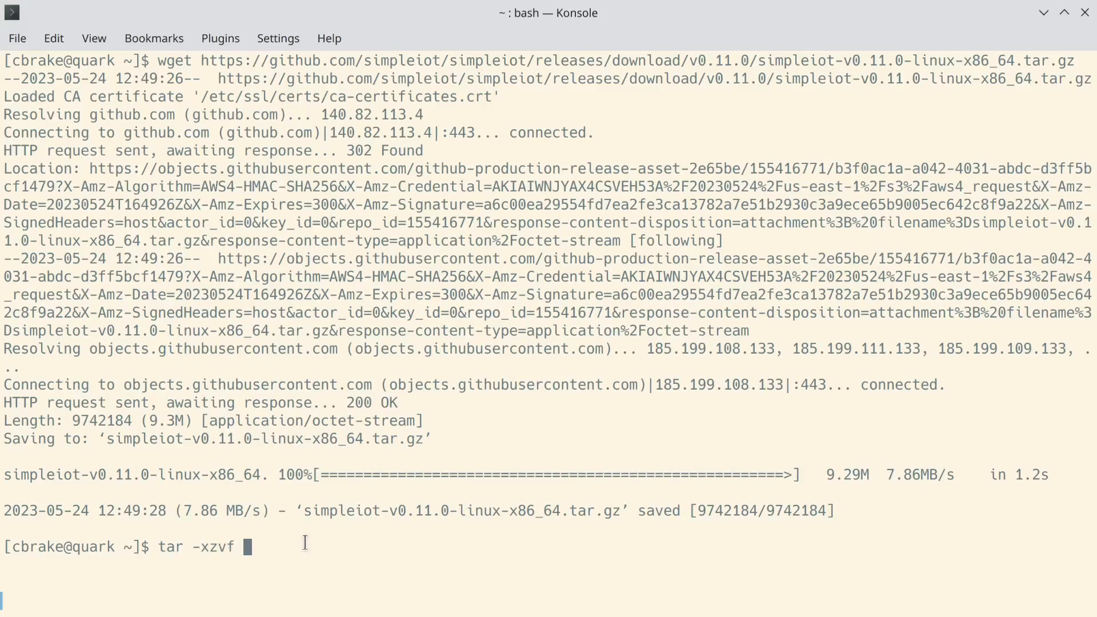
pyautogui.write('s')
pyautogui.press('Tab')
pyautogui.write('1')
pyautogui.press('Tab')
pyautogui.press('Return')
# - Enter the extracted simpleiot folder and start the server with ./siot
pyautogui.write('c dsim')
pyautogui.press('BackSpace')
pyautogui.press('BackSpace')
pyautogui.press('BackSpace')
pyautogui.press('BackSpace')
pyautogui.write('d sim')
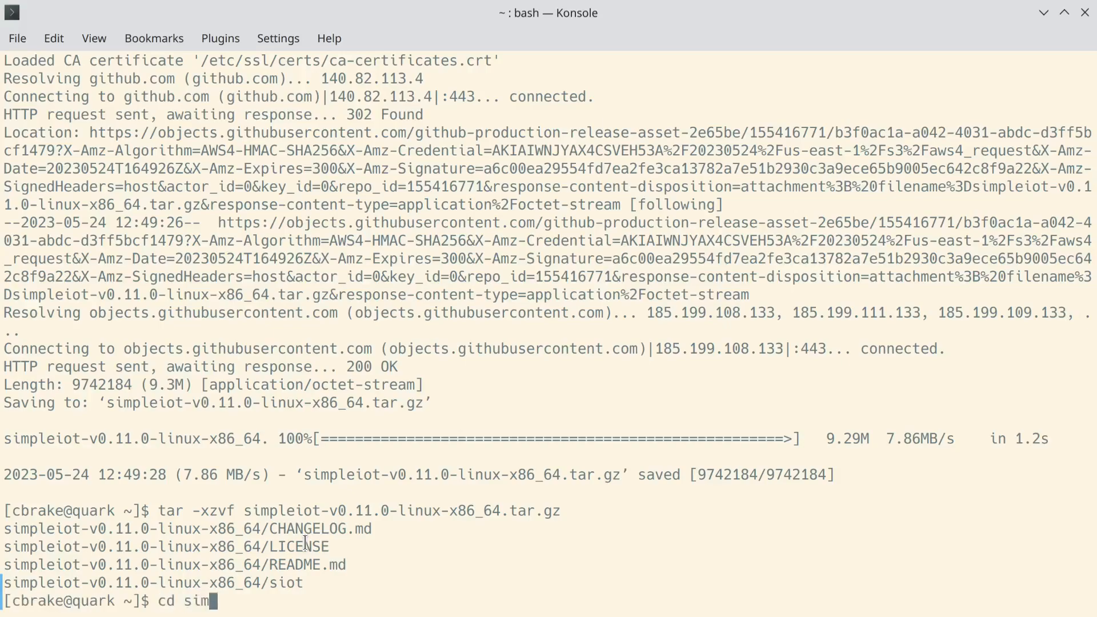
pyautogui.press('Tab')
pyautogui.write('1')
pyautogui.press('BackSpace')
pyautogui.press('Return')
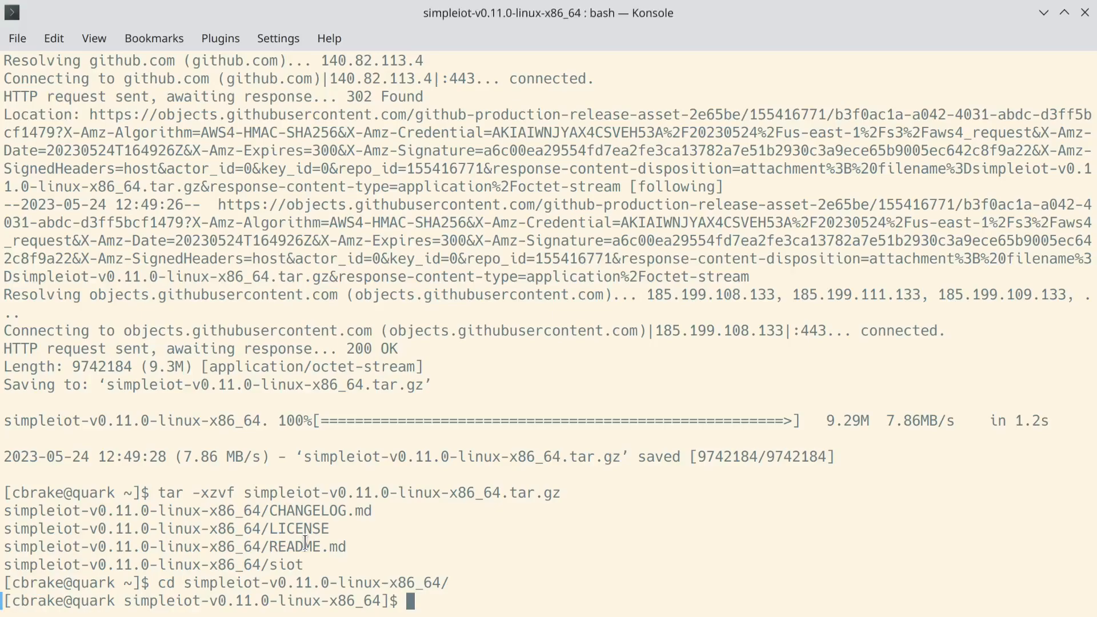
pyautogui.write('./siot')
pyautogui.press('Return')
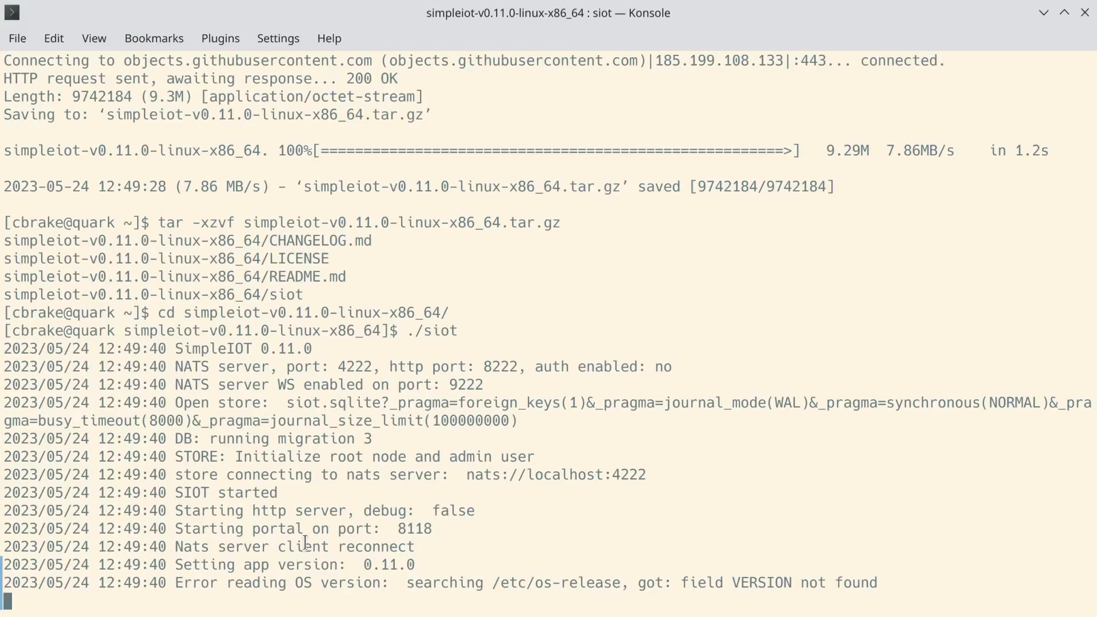
pyautogui.hotkey('alt', 'Tab')
pyautogui.hotkey('alt', 'Tab')
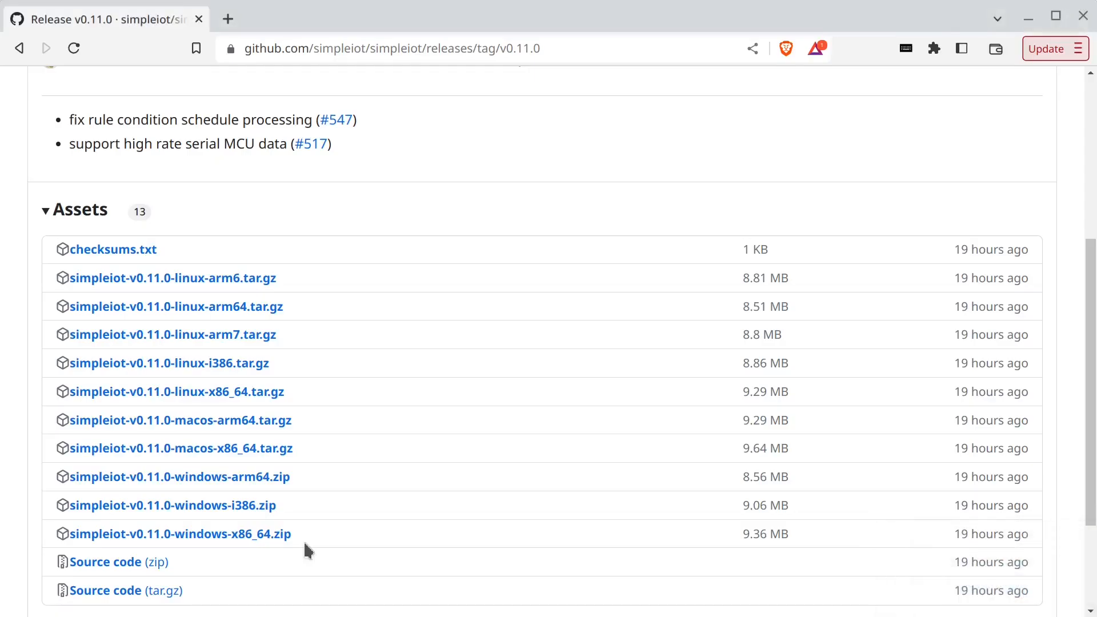
# - Load the SIOT page on localhost in a new tab and sign in with the saved admin login
pyautogui.hotkey('ctrl', 't')
pyautogui.write('lo')
pyautogui.press('Return')
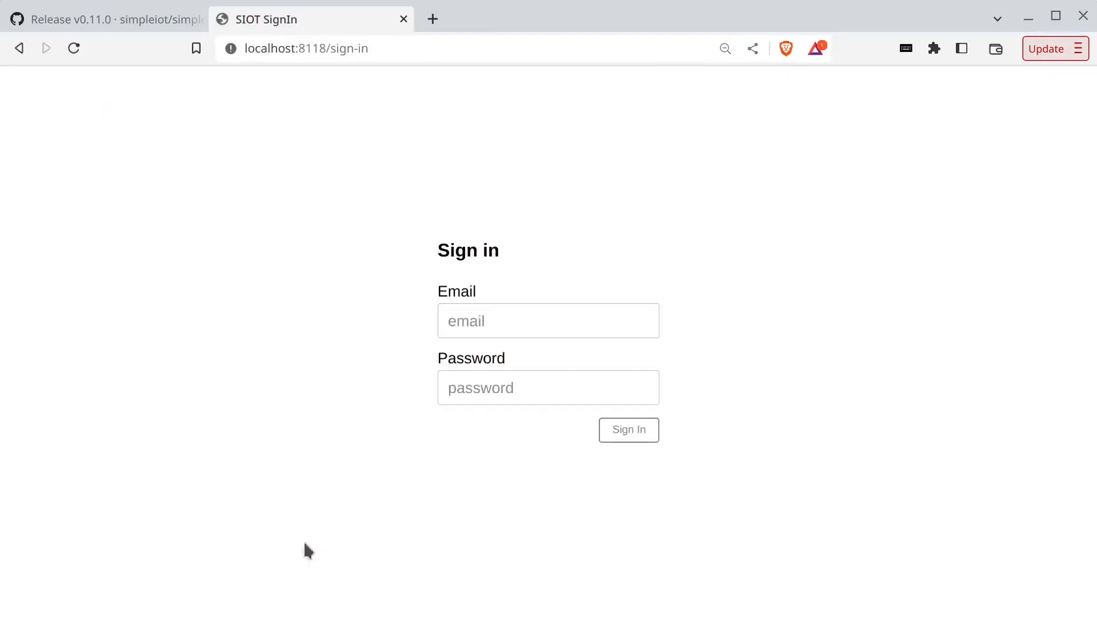
pyautogui.click(566, 387)
pyautogui.click(575, 432)
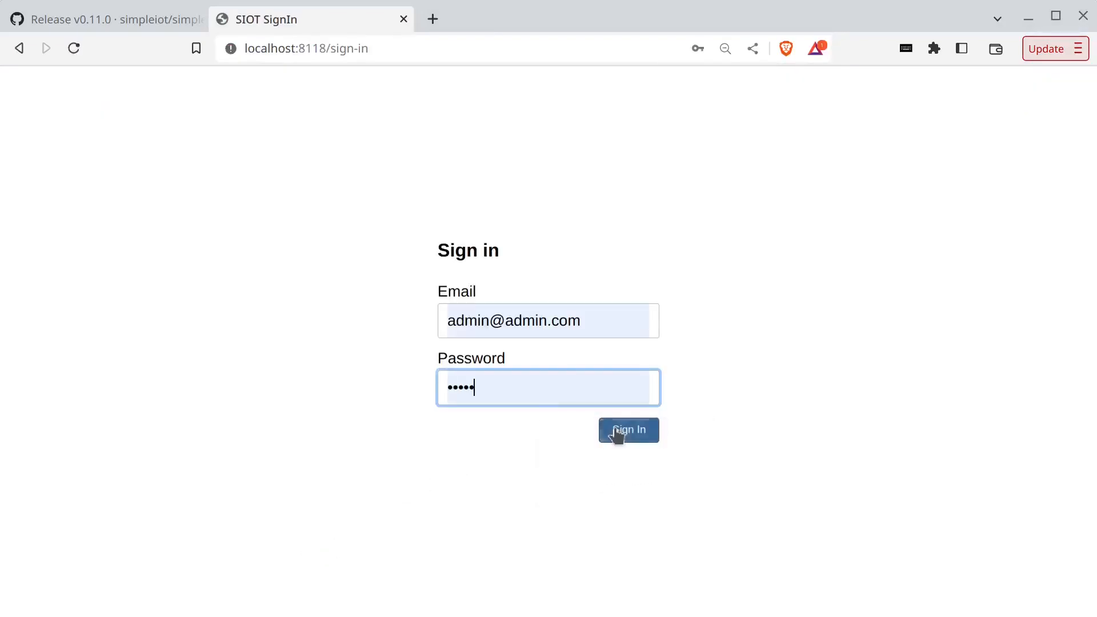
pyautogui.click(617, 434)
# - Add a Shelly child node under the root node
pyautogui.click(94, 195)
pyautogui.click(113, 196)
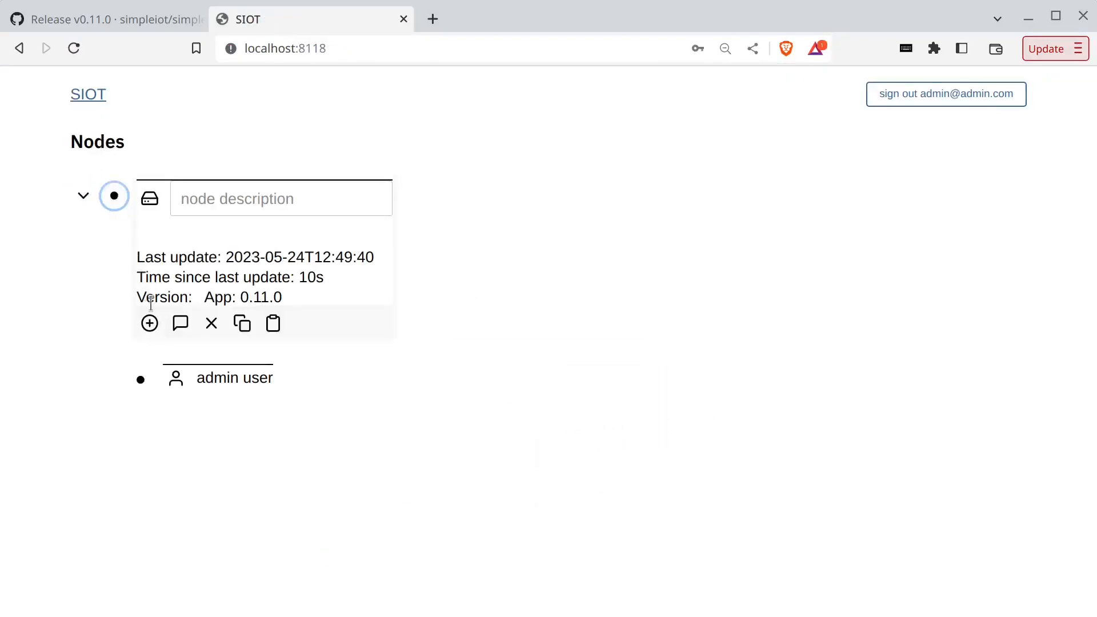
pyautogui.click(150, 321)
pyautogui.scroll(-2, 253, 448)
pyautogui.click(158, 530)
pyautogui.scroll(-4, 279, 533)
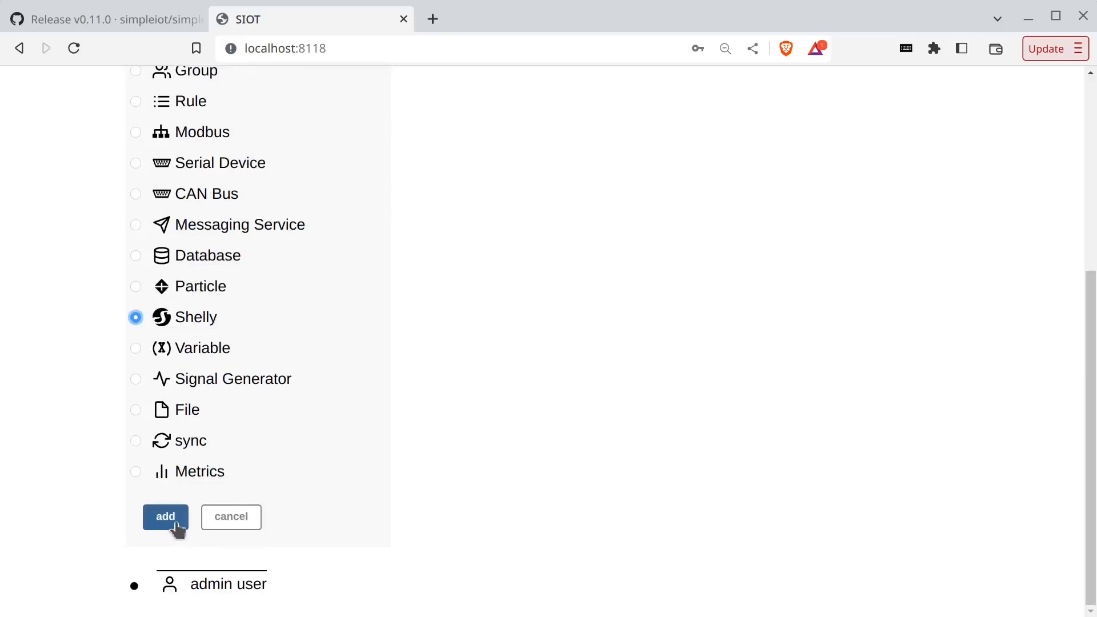
pyautogui.click(166, 517)
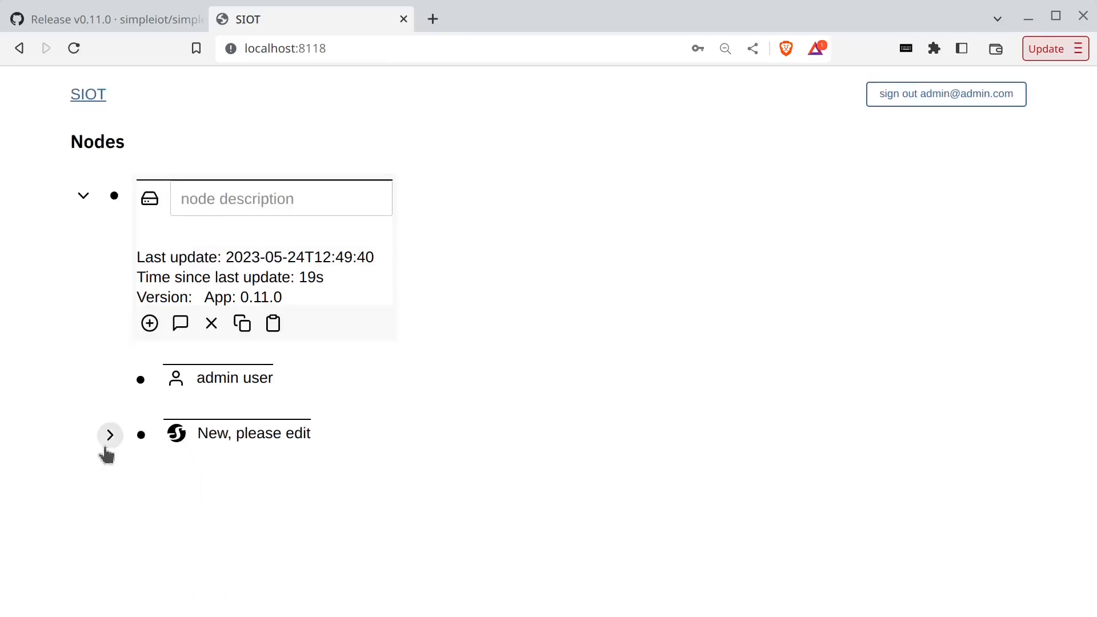
# - Expand the Shelly node and show the Office:plug device's Current, Power and Voltage readings
pyautogui.click(110, 436)
pyautogui.scroll(-5, 504, 455)
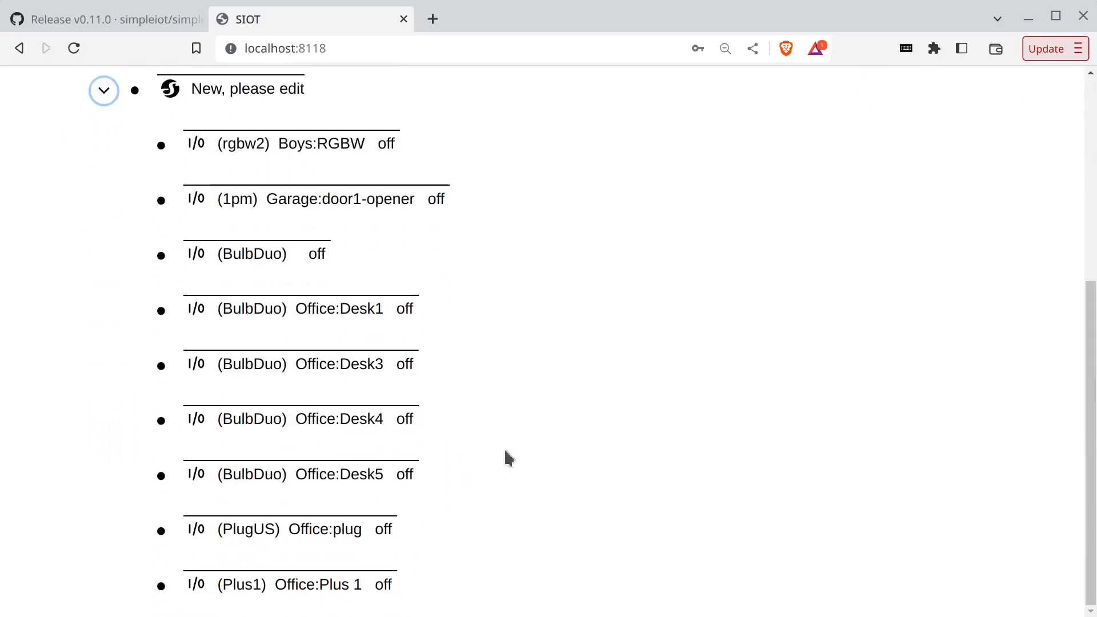
pyautogui.click(161, 530)
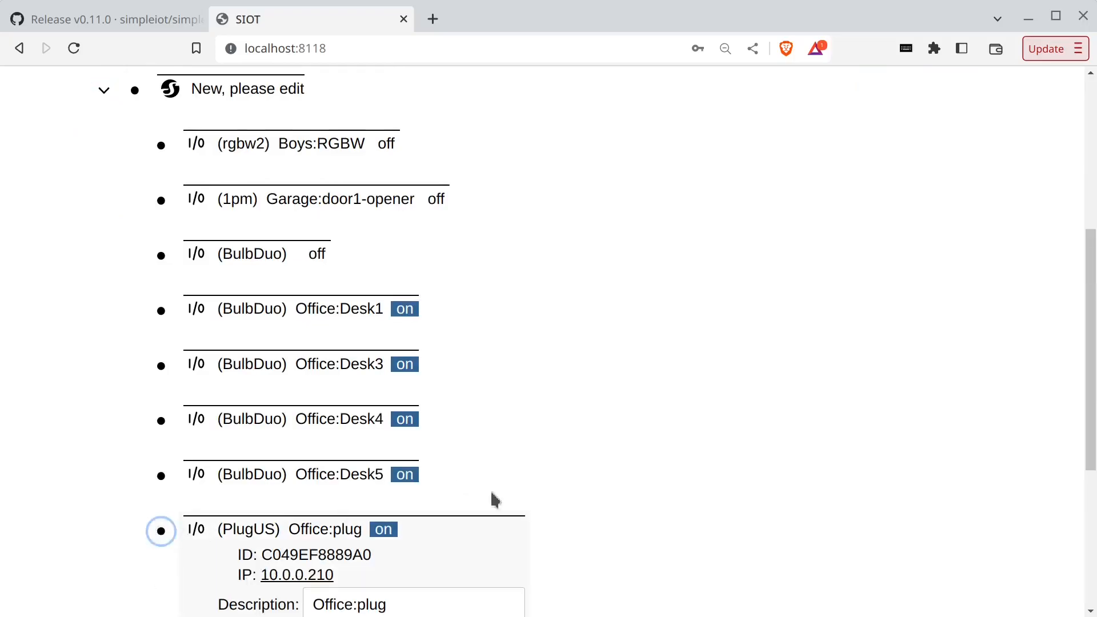
pyautogui.scroll(-5, 642, 461)
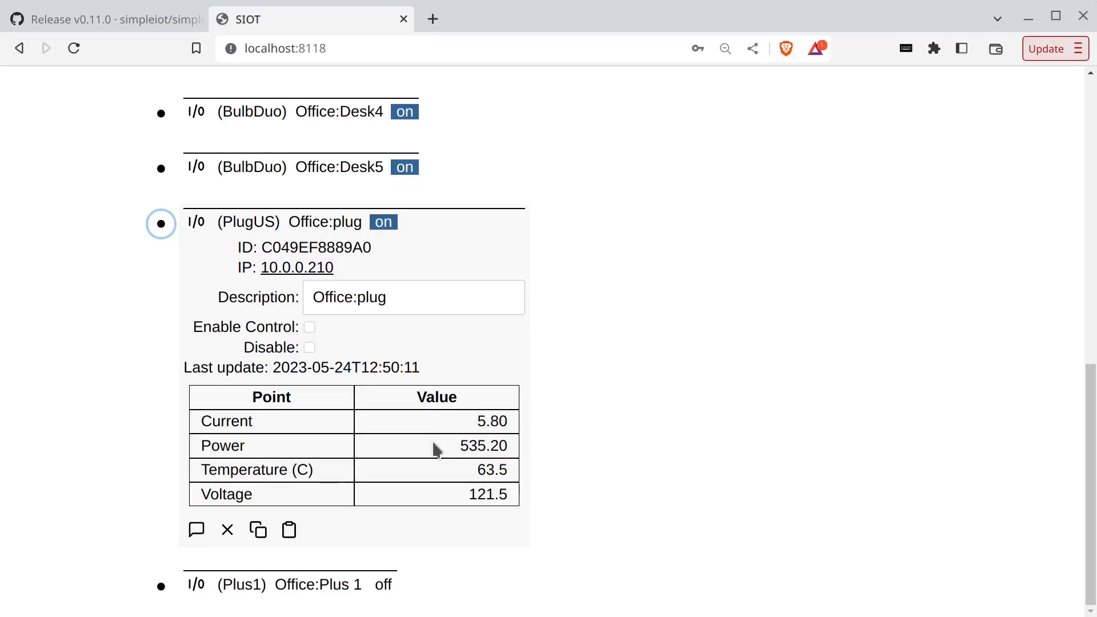
pyautogui.hotkey('alt', 'Tab')
pyautogui.hotkey('alt', 'Tab')
pyautogui.hotkey('alt', 'Tab')
# - Stop siot and install the influxdb and grafana packages with sudo pacman
pyautogui.hotkey('ctrl', 'c')
pyautogui.press('Up')
pyautogui.press('Down')
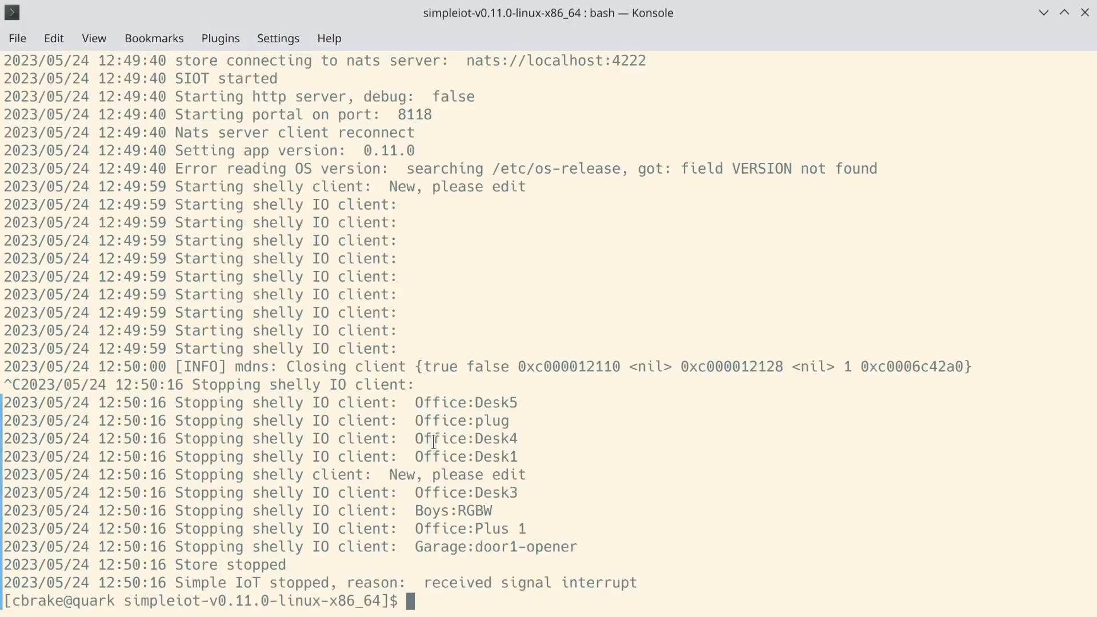
pyautogui.write('sudo pacman -S')
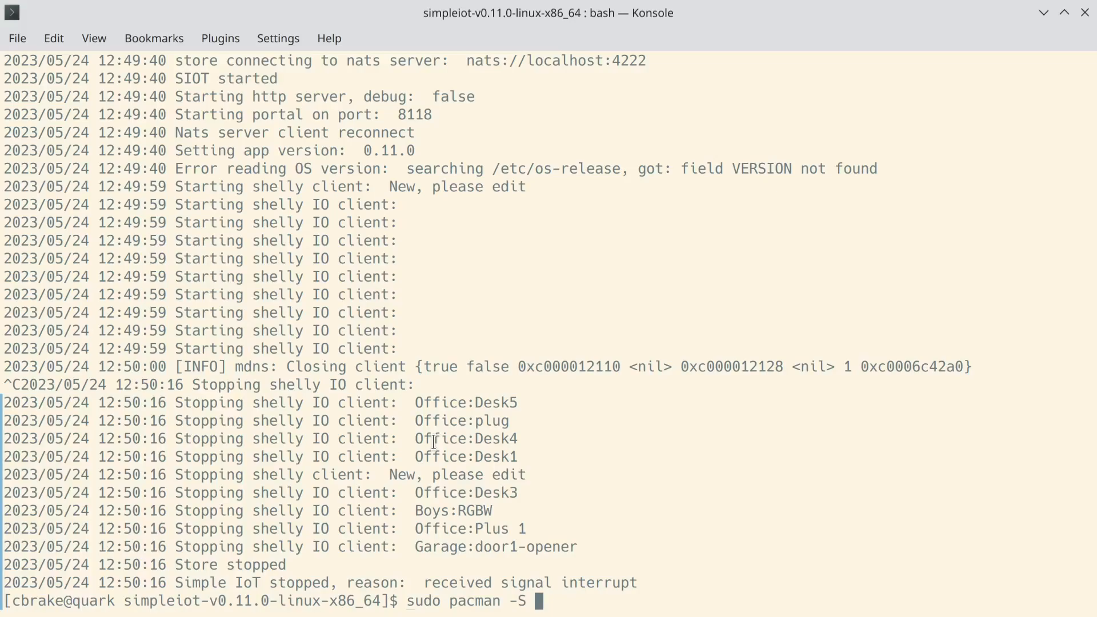
pyautogui.write('influxd')
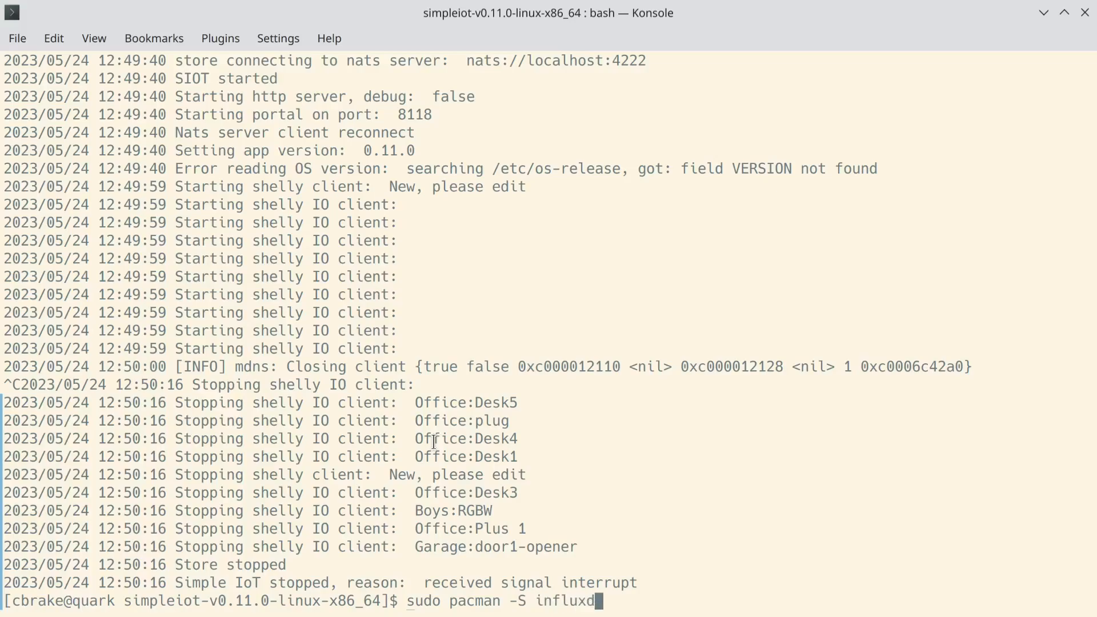
pyautogui.write('b grafana')
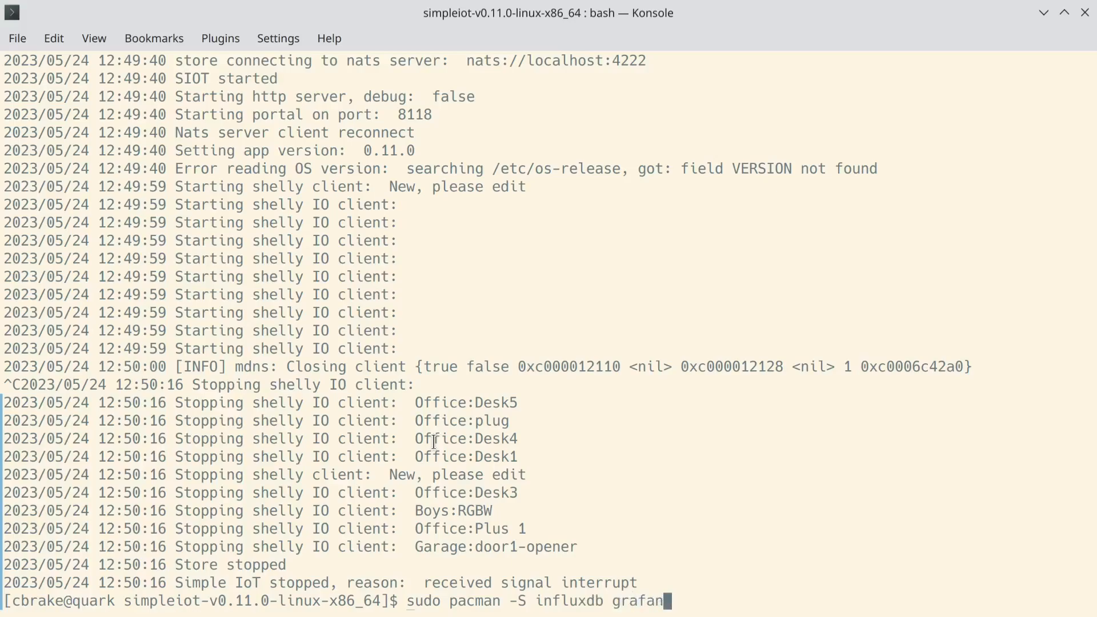
pyautogui.press('Return')
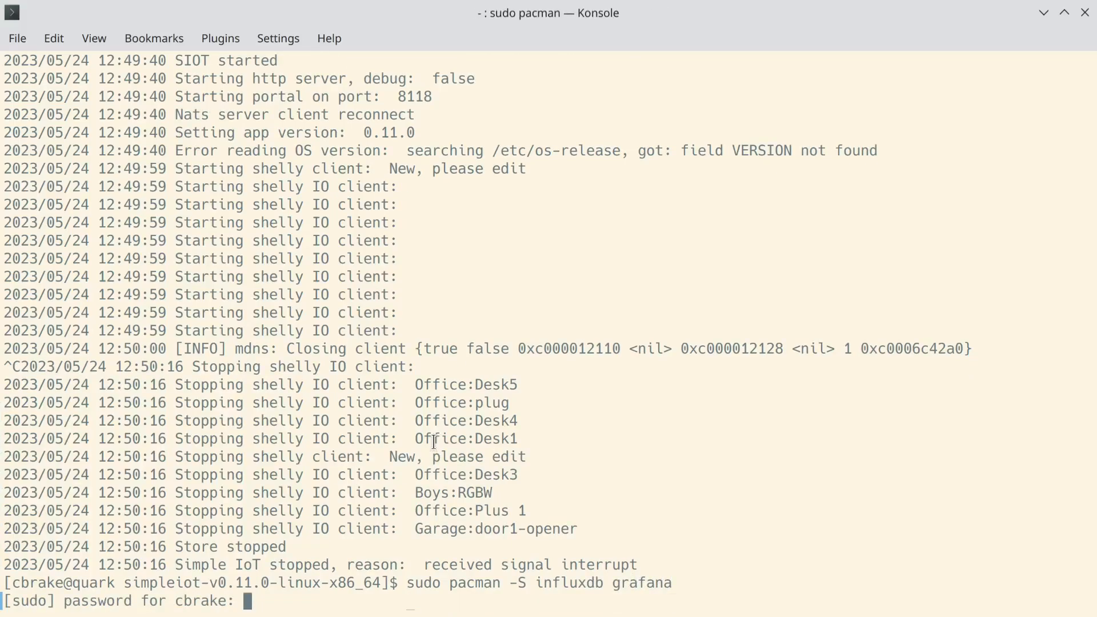
pyautogui.press('Return')
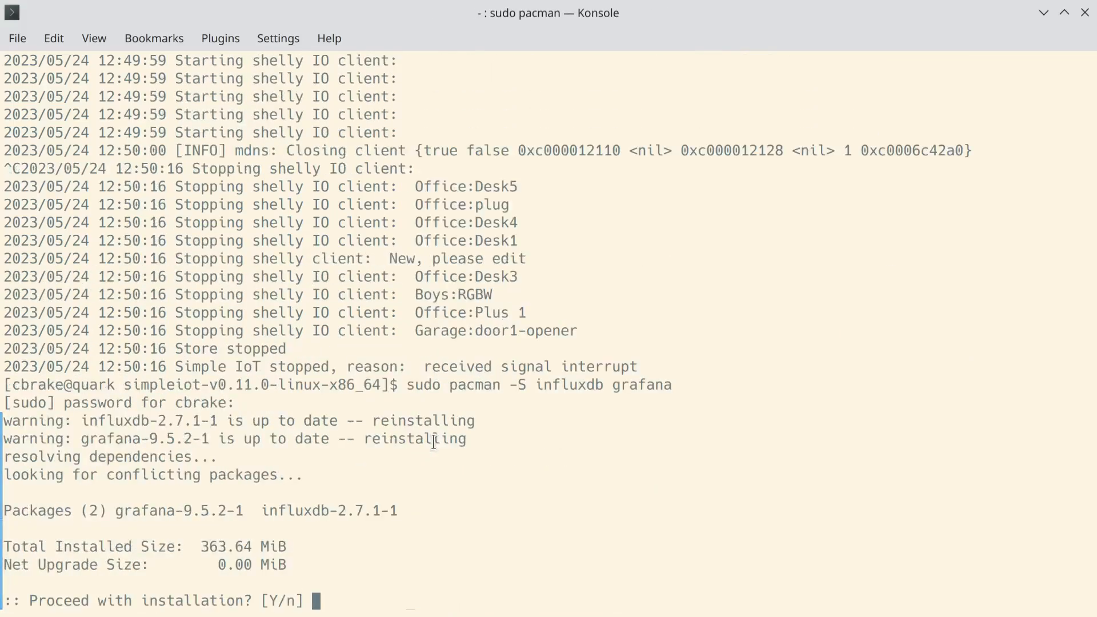
pyautogui.write('y')
pyautogui.press('Return')
# - Start the influxdb and grafana services with sudo systemctl start
pyautogui.write('sudo')
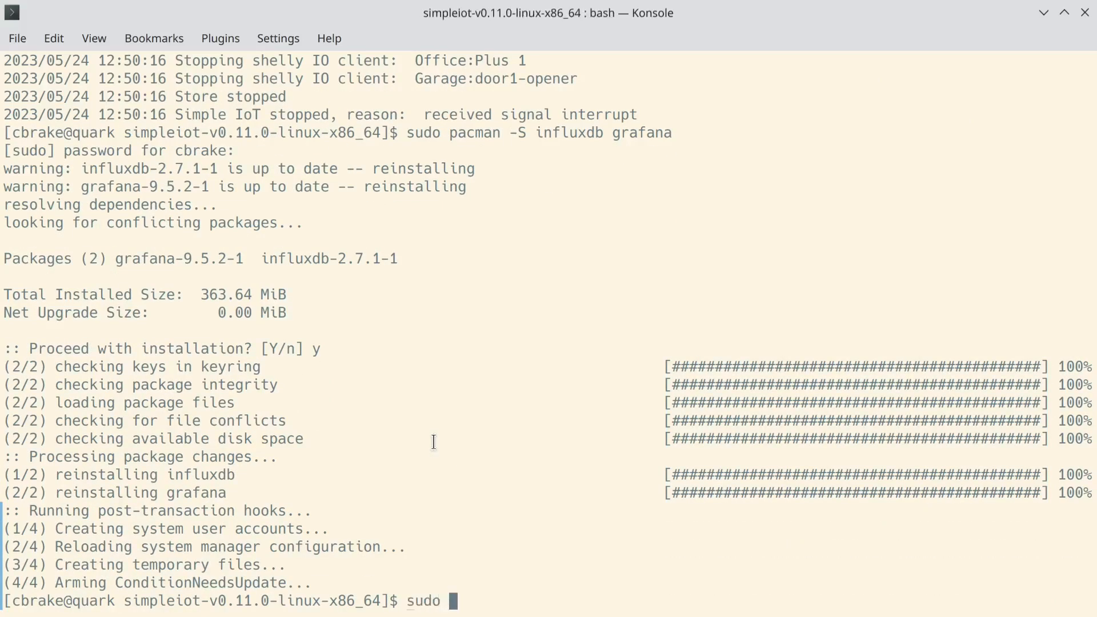
pyautogui.write(' systemctl star')
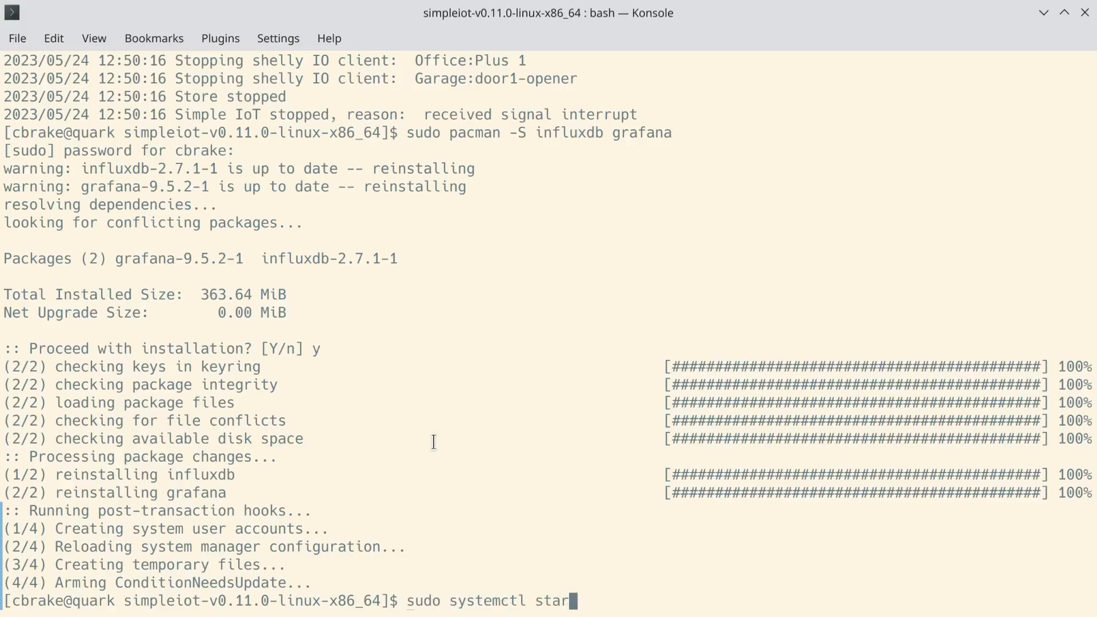
pyautogui.write('t influxdb grafana')
pyautogui.press('Return')
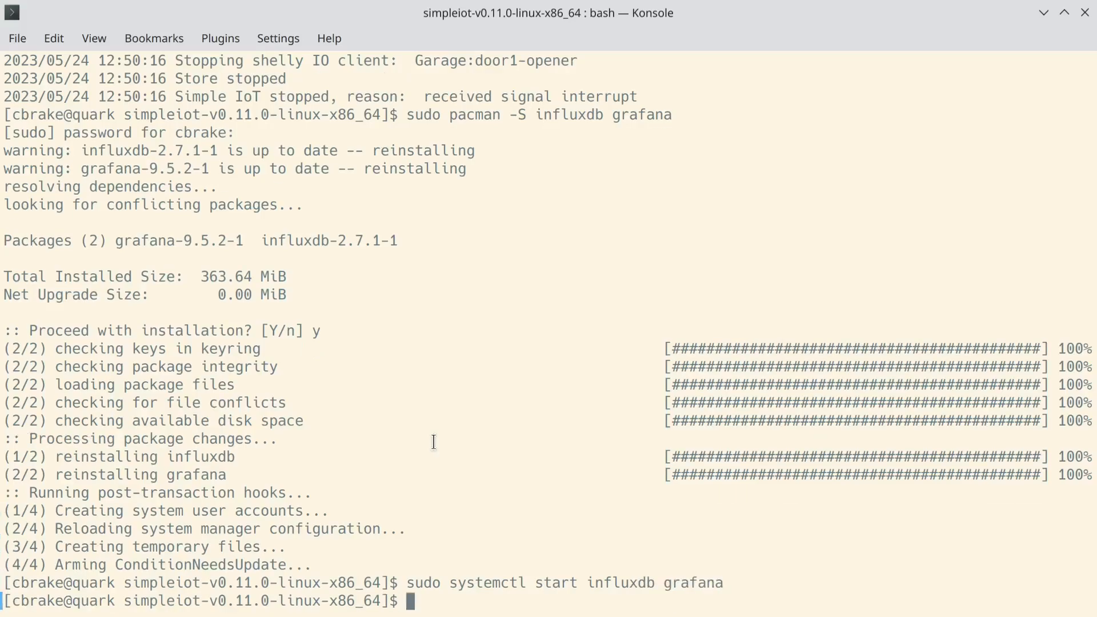
pyautogui.write('systemctl ')
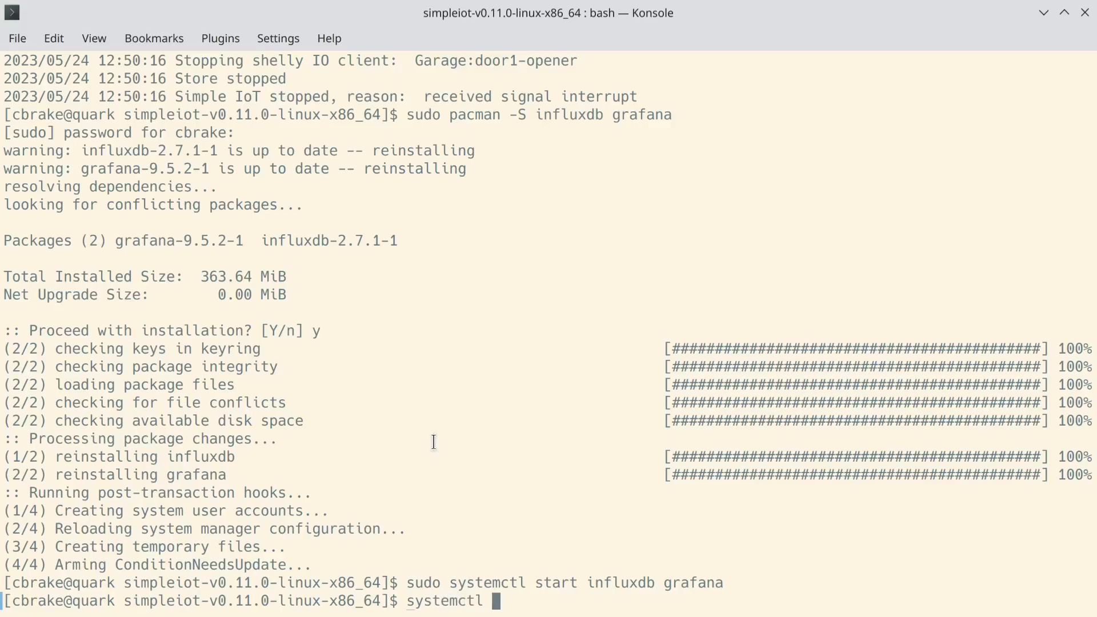
pyautogui.write('status inf')
# - Confirm with systemctl status that the influxdb and grafana services are active (running)
pyautogui.press('Tab')
pyautogui.press('Return')
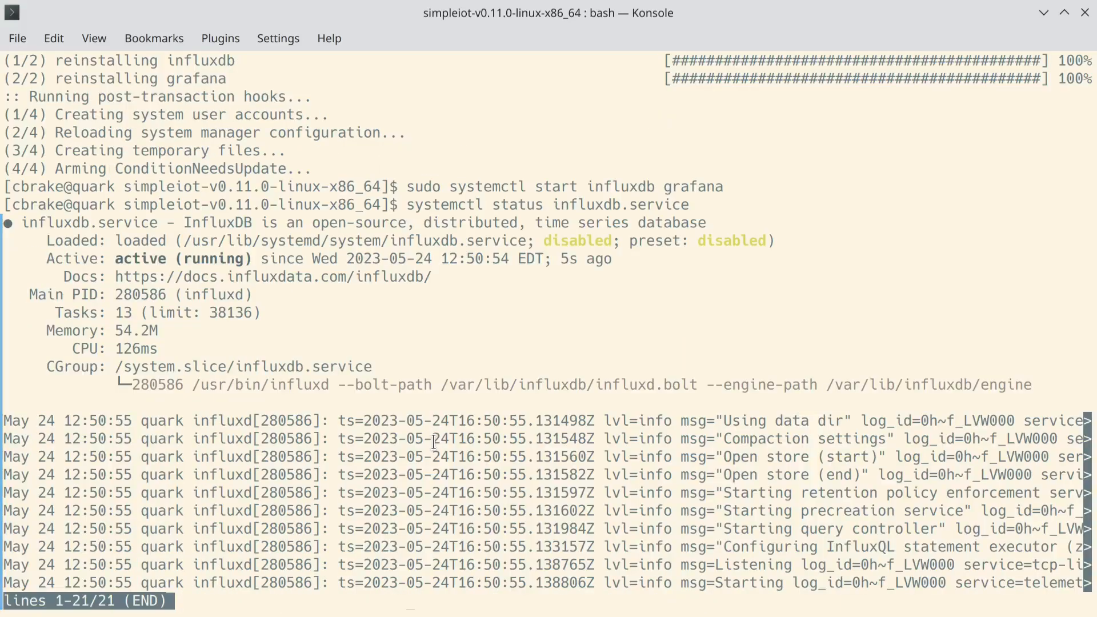
pyautogui.press('q')
pyautogui.press('Up')
pyautogui.press('BackSpace')
pyautogui.press('BackSpace')
pyautogui.press('BackSpace')
pyautogui.press('BackSpace')
pyautogui.press('BackSpace')
pyautogui.press('BackSpace')
pyautogui.press('BackSpace')
pyautogui.press('BackSpace')
pyautogui.press('BackSpace')
pyautogui.press('BackSpace')
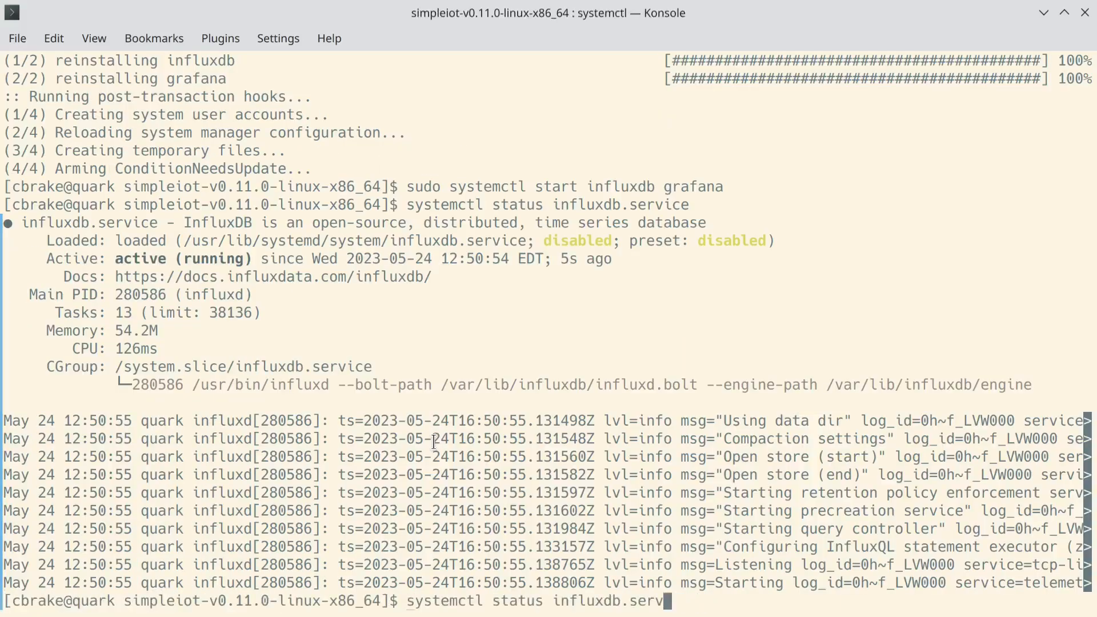
pyautogui.press('BackSpace')
pyautogui.press('BackSpace')
pyautogui.press('BackSpace')
pyautogui.press('BackSpace')
pyautogui.press('BackSpace')
pyautogui.press('BackSpace')
pyautogui.write('gra')
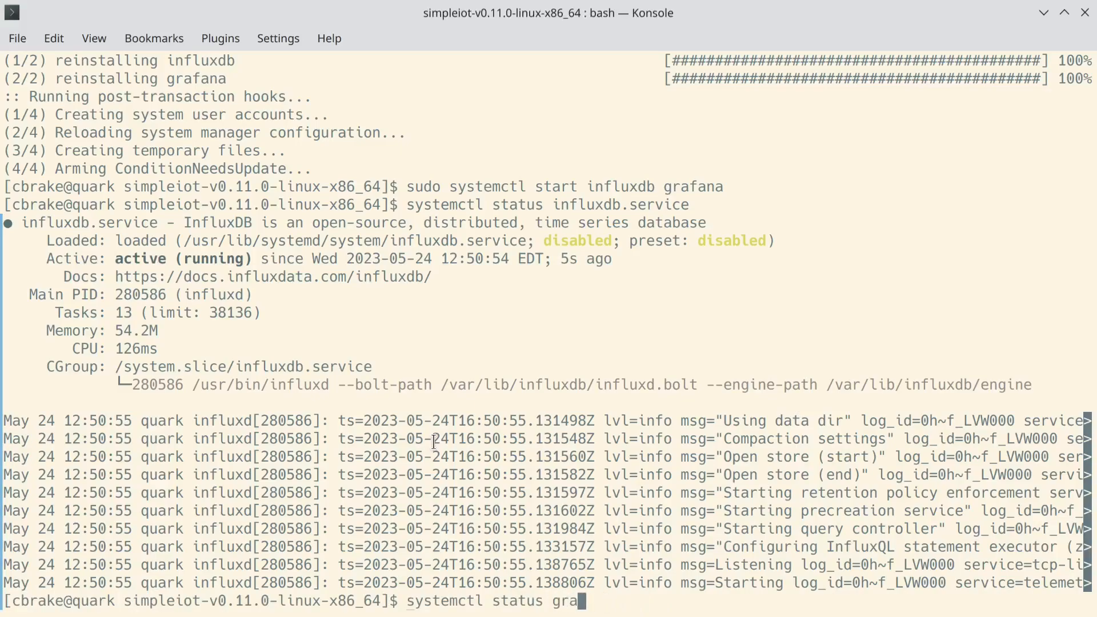
pyautogui.press('Tab')
pyautogui.press('Return')
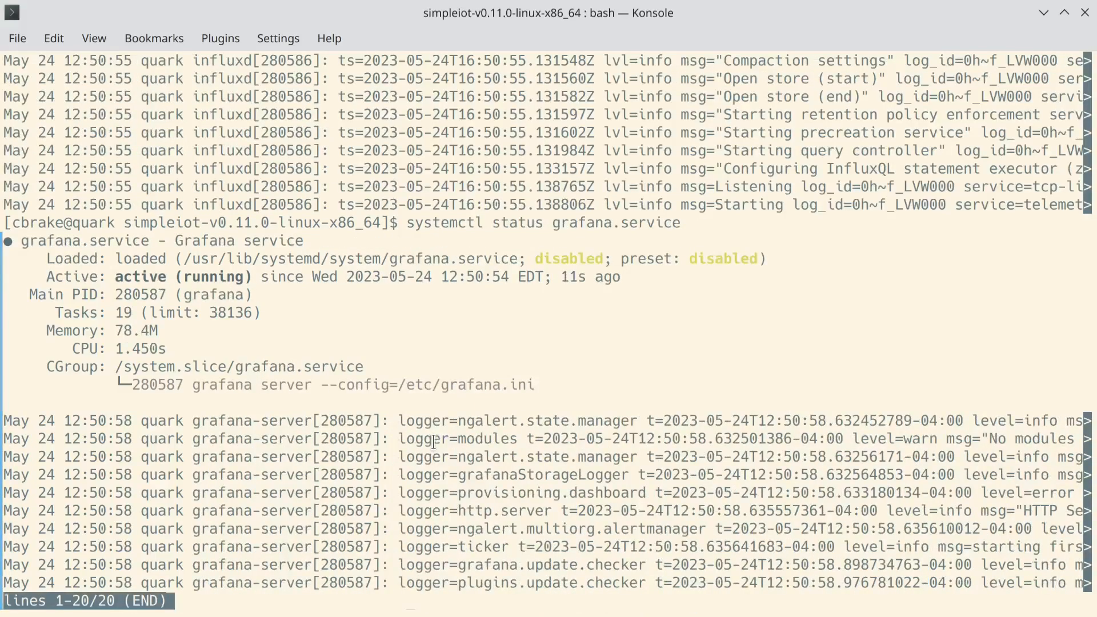
pyautogui.press('q')
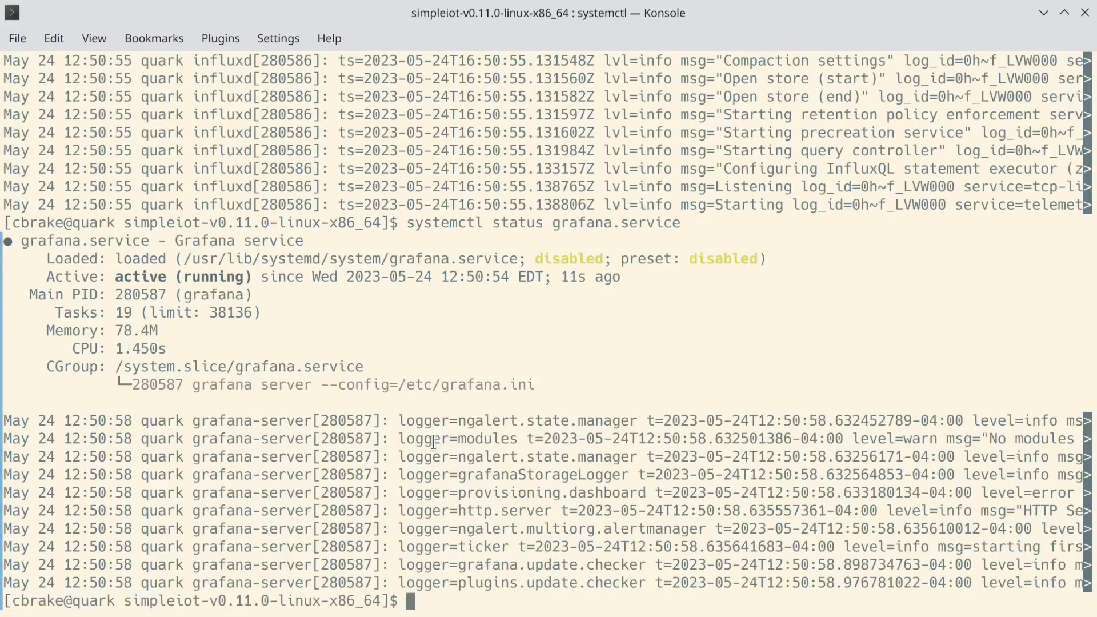
# - Relaunch SimpleIoT with ./siot and open a new browser tab
pyautogui.press('Up')
pyautogui.press('Up')
pyautogui.press('Up')
pyautogui.press('Up')
pyautogui.press('Up')
pyautogui.press('Return')
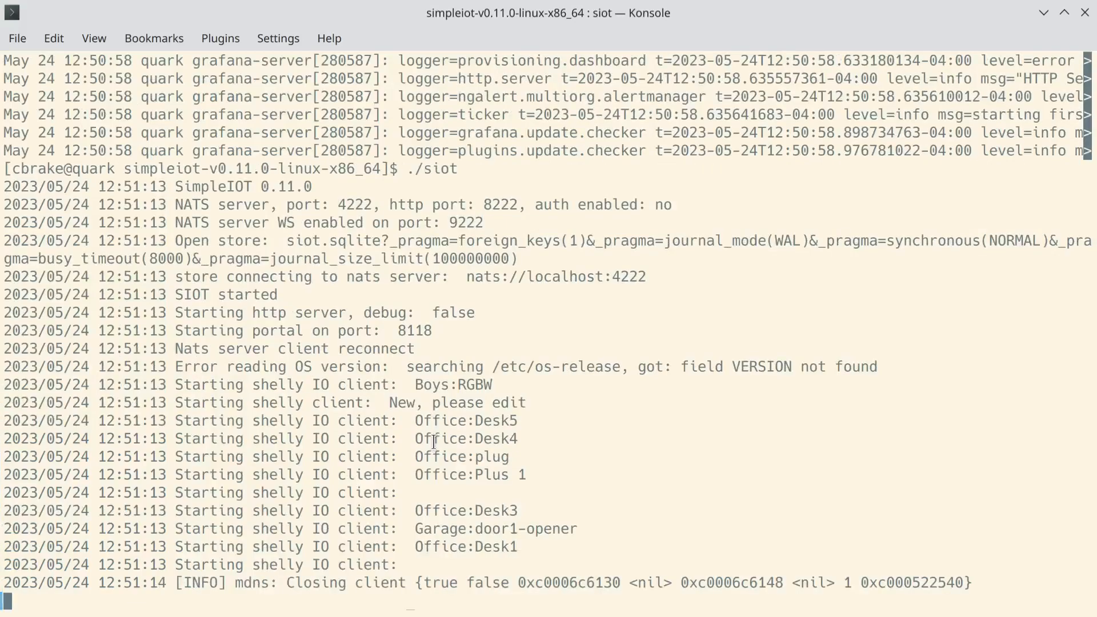
pyautogui.hotkey('alt', 'Tab')
pyautogui.hotkey('ctrl', 't')
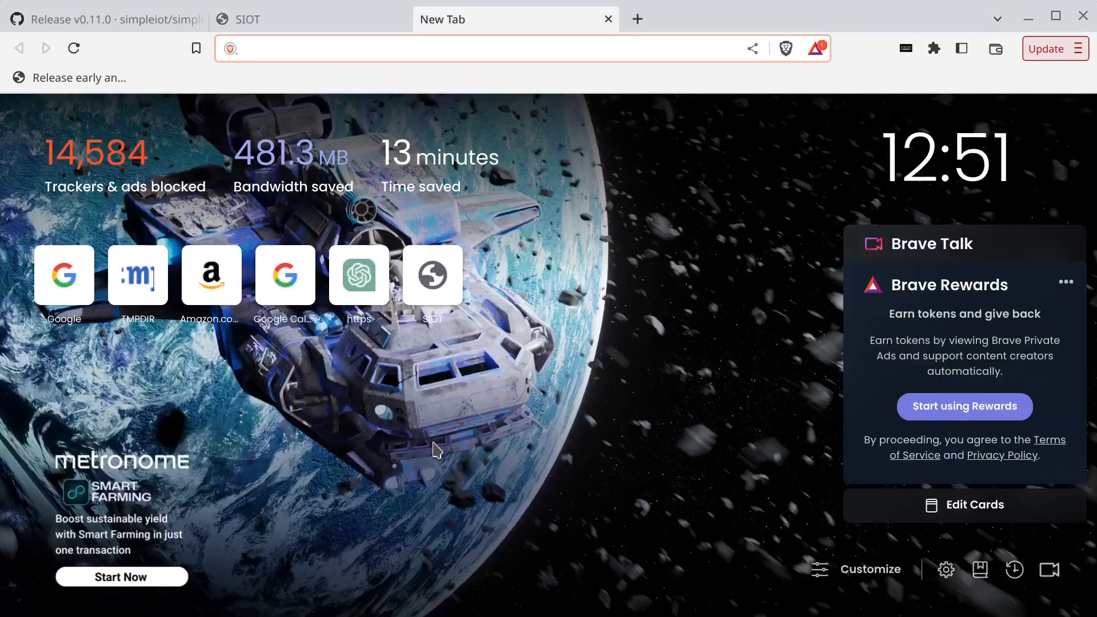
# - Load InfluxDB at localhost:8086 and begin its initial setup
pyautogui.write('inf')
pyautogui.press('BackSpace')
pyautogui.press('BackSpace')
pyautogui.press('BackSpace')
pyautogui.press('BackSpace')
pyautogui.write('localhost:8118')
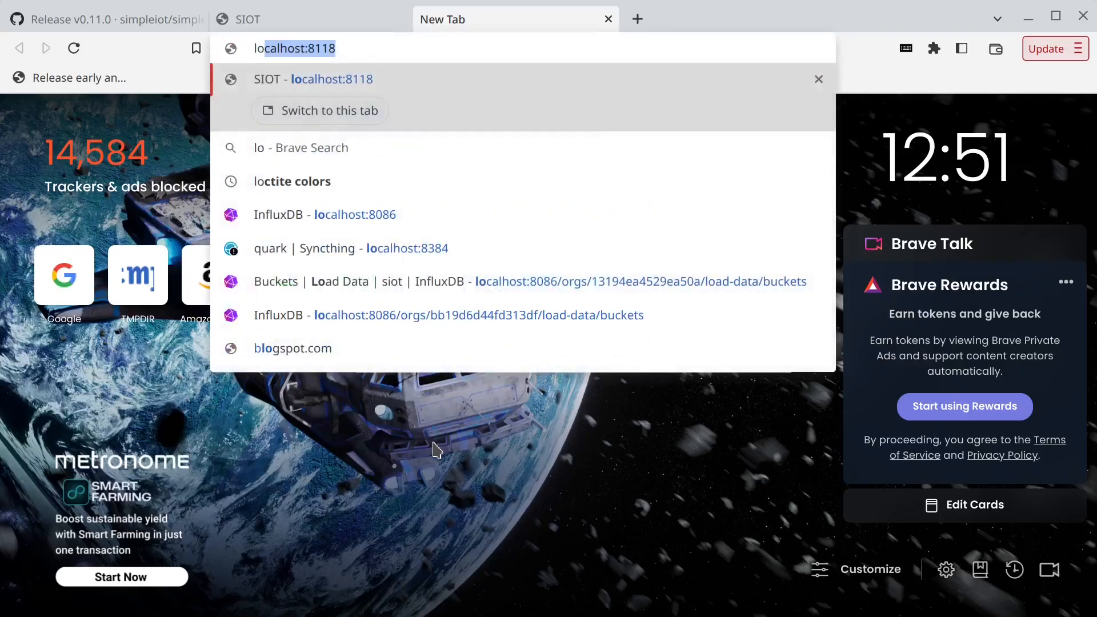
pyautogui.press('Right')
pyautogui.press('BackSpace')
pyautogui.press('BackSpace')
pyautogui.press('BackSpace')
pyautogui.write('086')
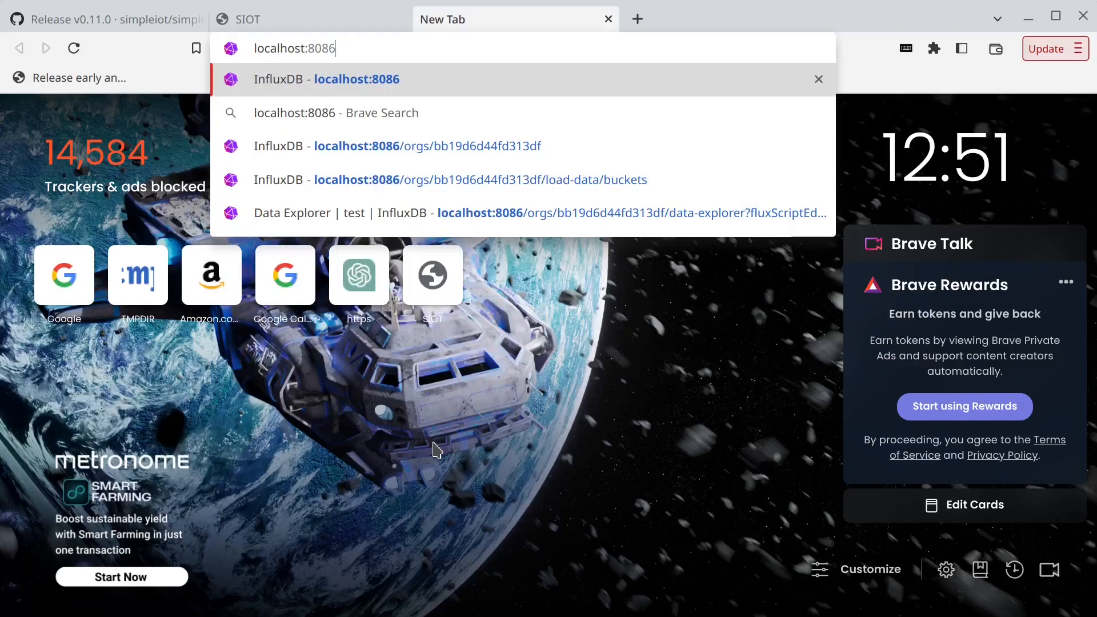
pyautogui.press('Return')
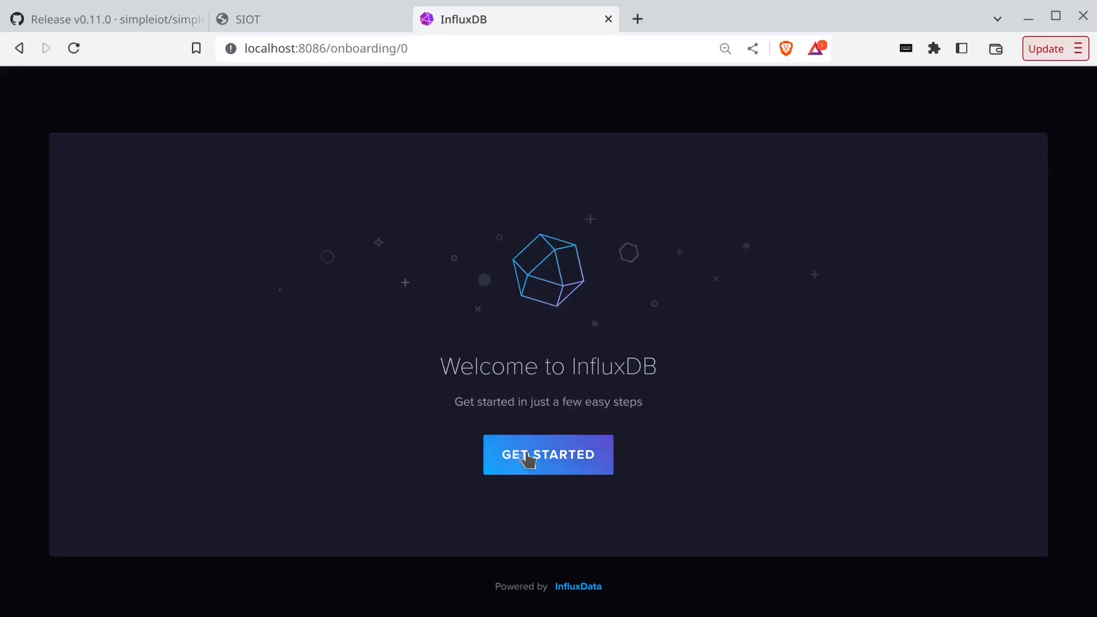
pyautogui.click(527, 457)
# - Enter the username and password, organization siot and bucket siot, then continue to Advanced
pyautogui.click(331, 301)
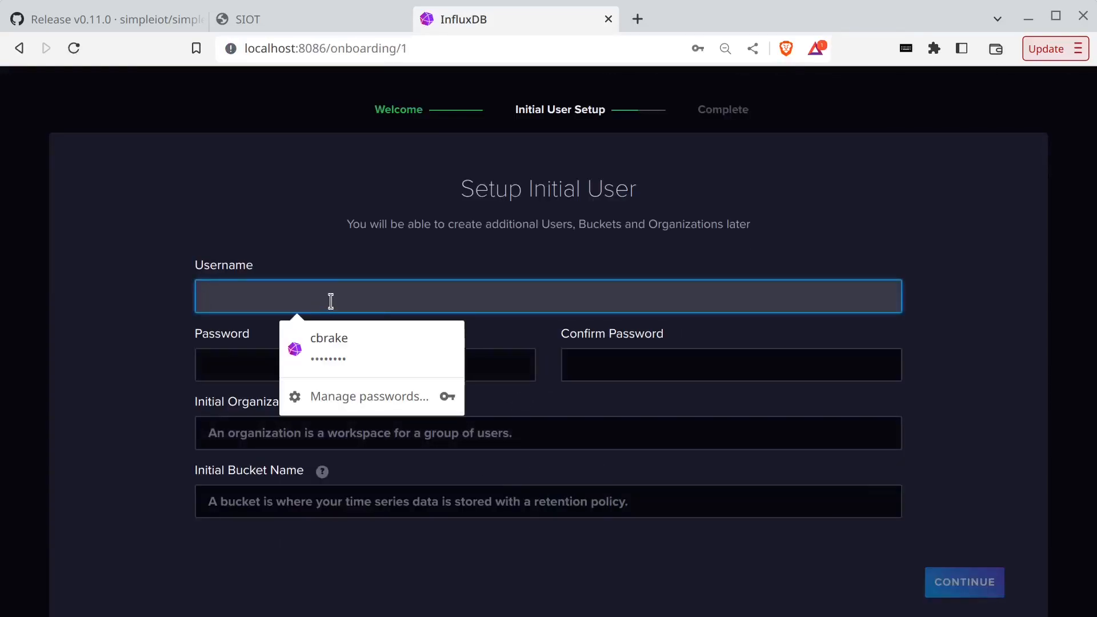
pyautogui.write('cbrake')
pyautogui.press('Tab')
pyautogui.write('********')
pyautogui.press('Tab')
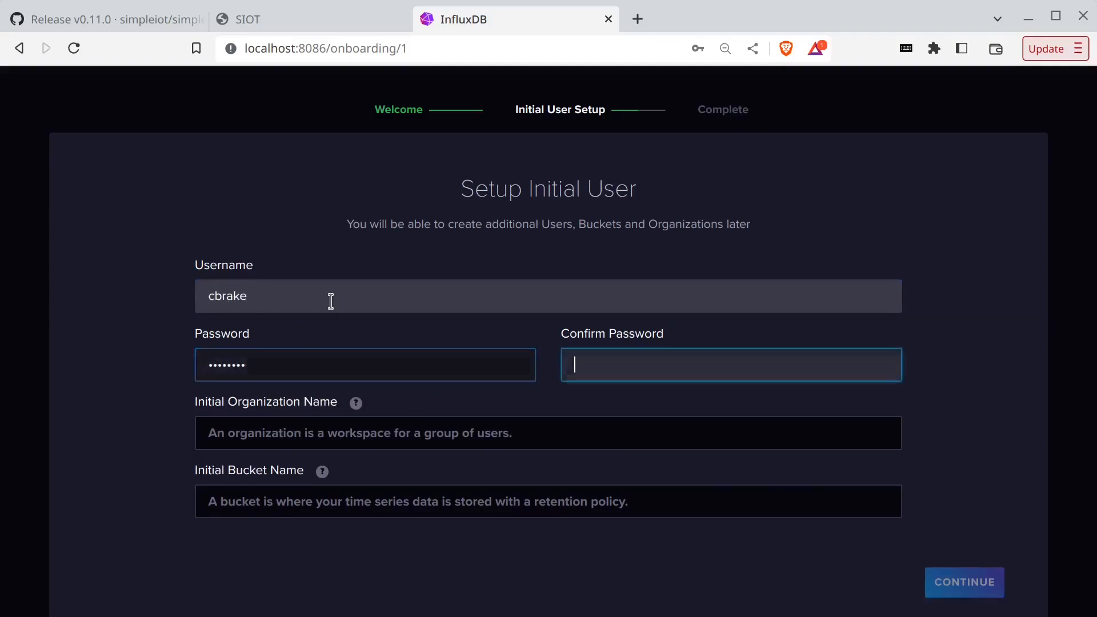
pyautogui.write('********')
pyautogui.press('Tab')
pyautogui.write('siot')
pyautogui.press('Tab')
pyautogui.write('siot')
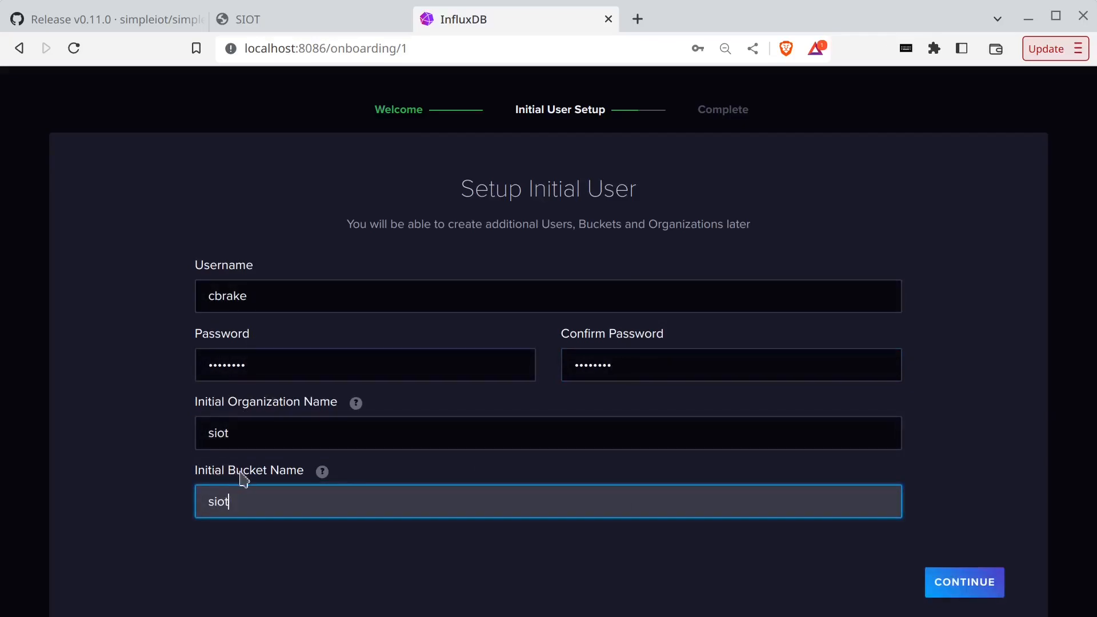
pyautogui.click(963, 582)
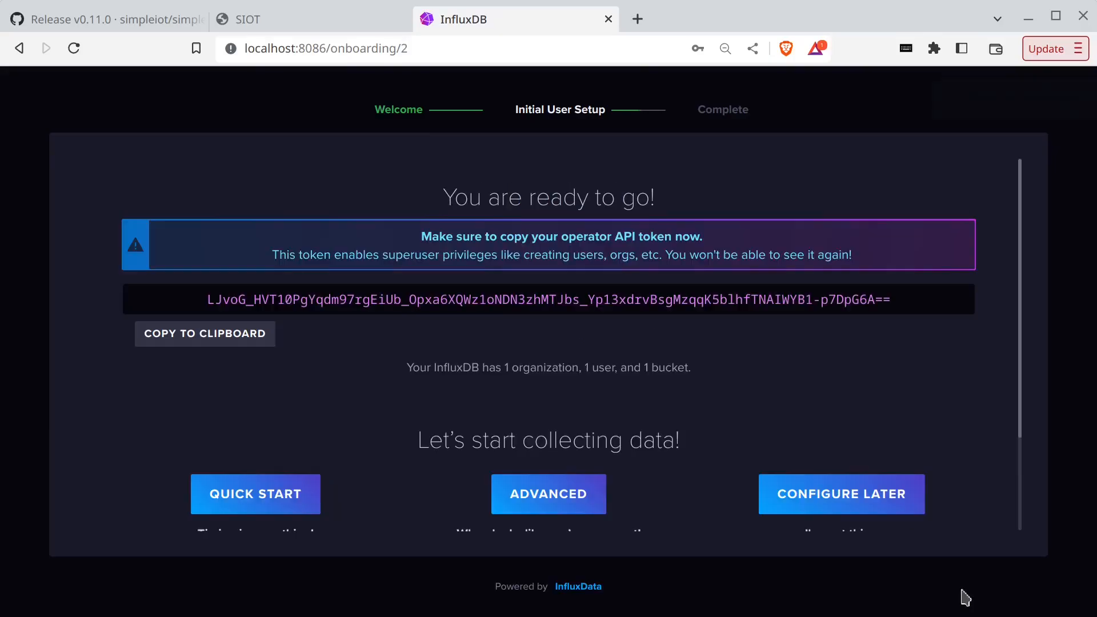
pyautogui.scroll(-2, 392, 474)
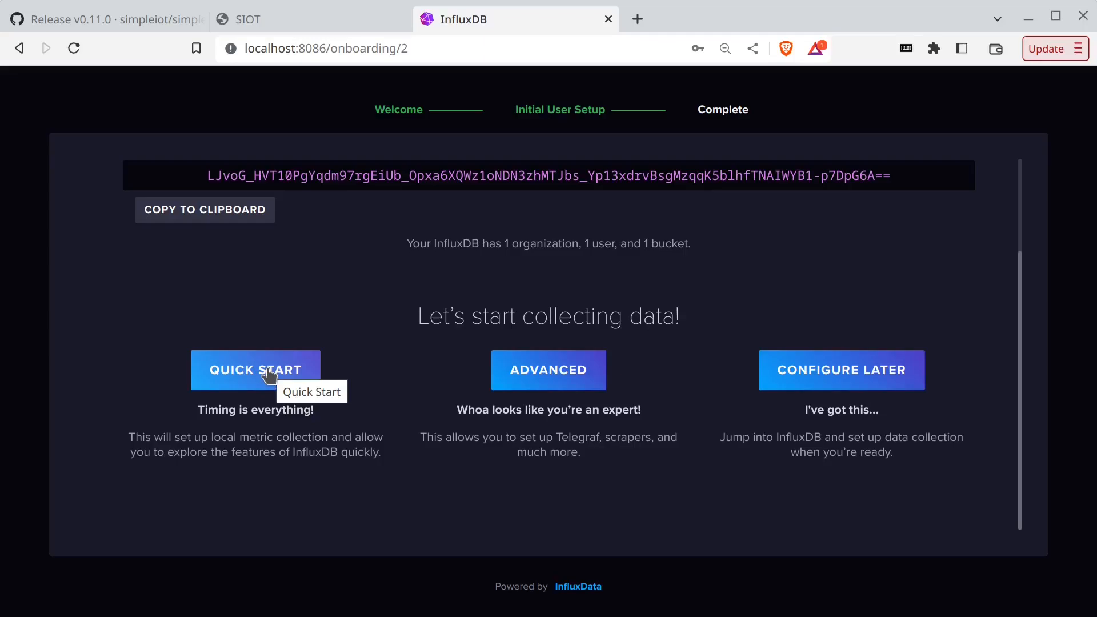
pyautogui.click(562, 371)
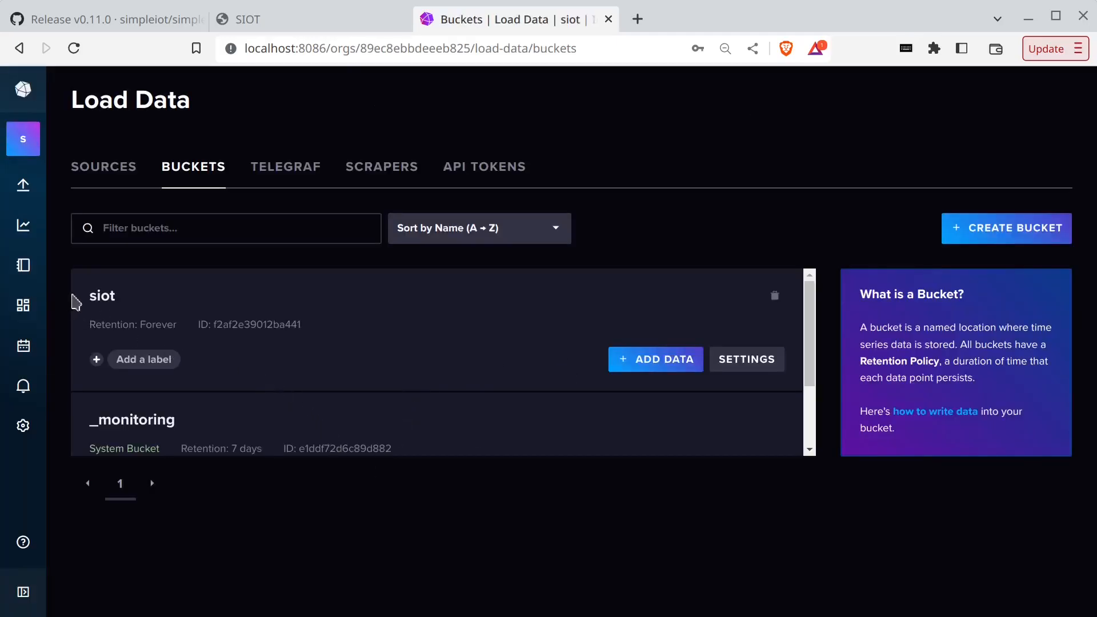
pyautogui.click(103, 298)
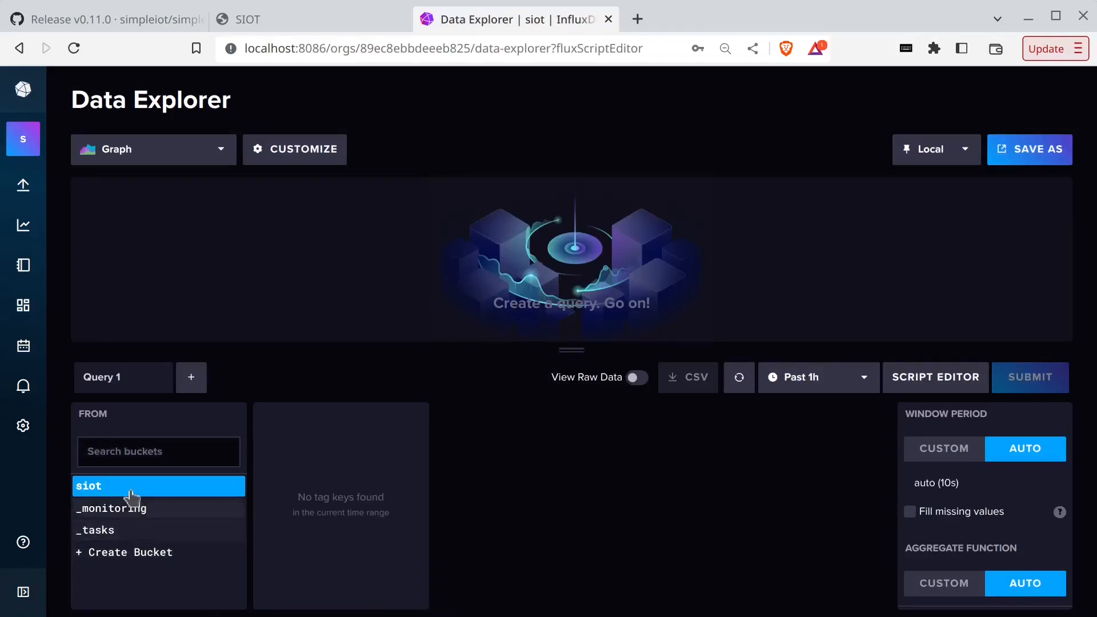
pyautogui.moveTo(21, 187)
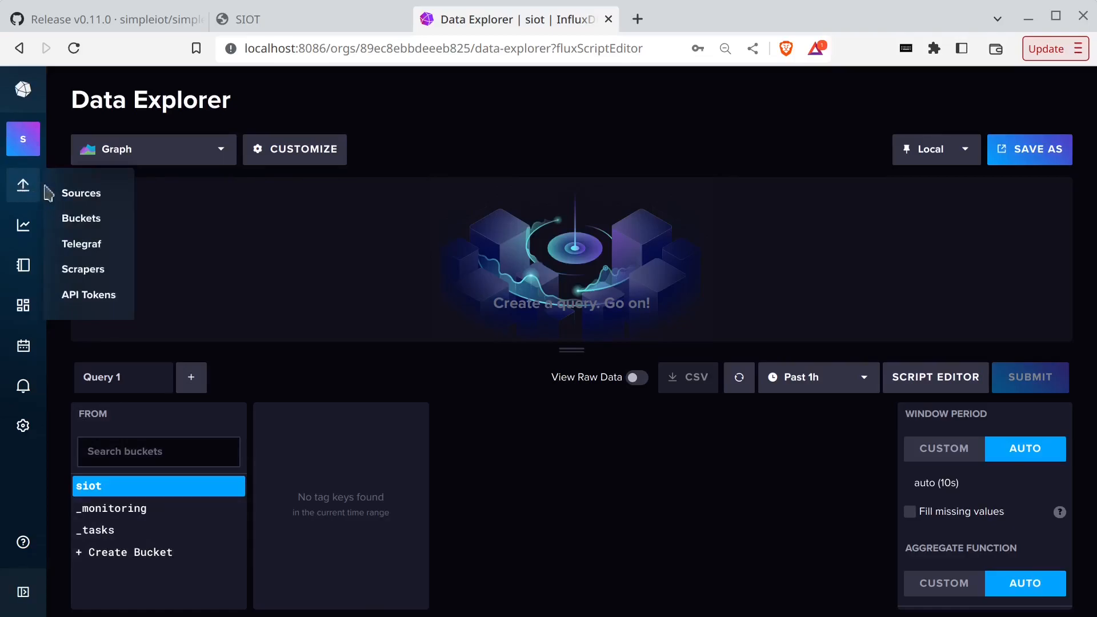
pyautogui.click(80, 218)
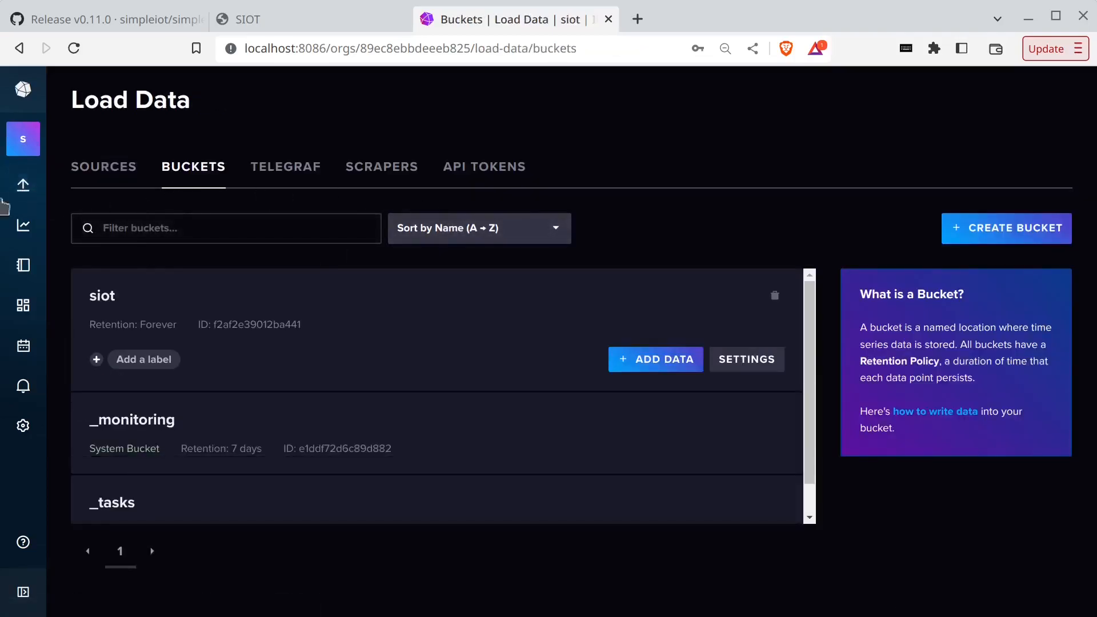
# - Generate a custom API token with Read and Write access to the siot bucket and copy it
pyautogui.click(480, 172)
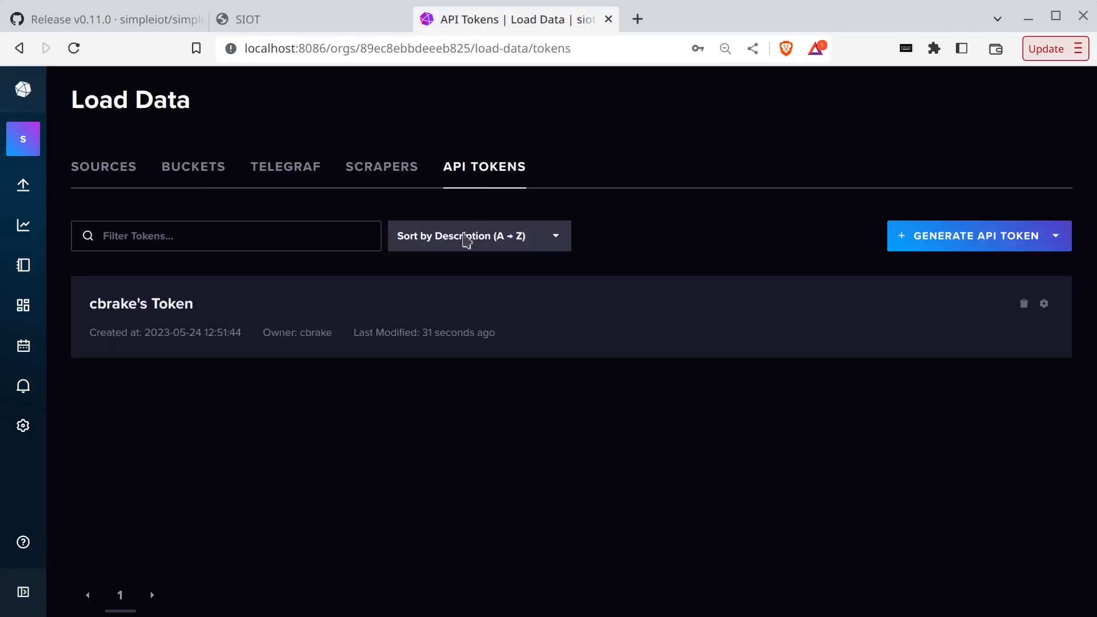
pyautogui.click(997, 239)
pyautogui.click(955, 303)
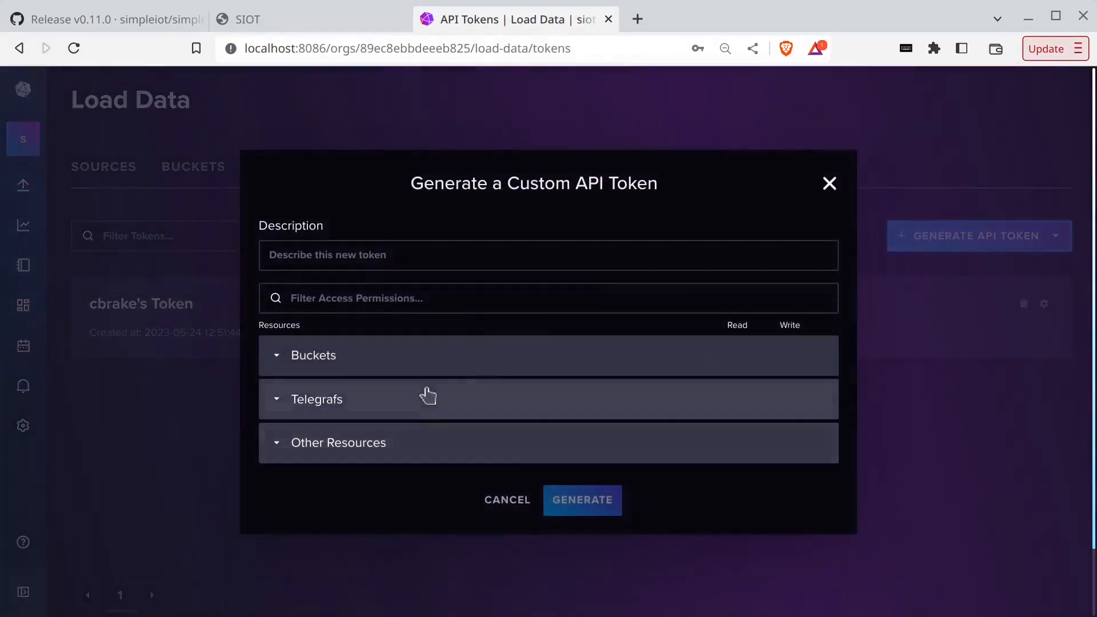
pyautogui.click(368, 365)
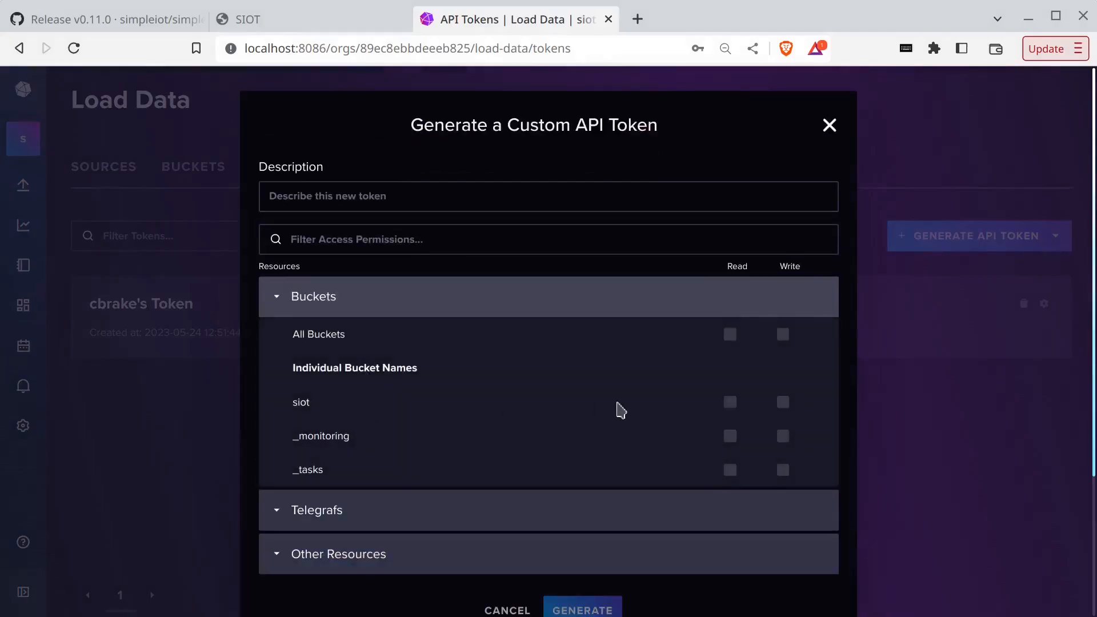
pyautogui.click(729, 403)
pyautogui.click(783, 403)
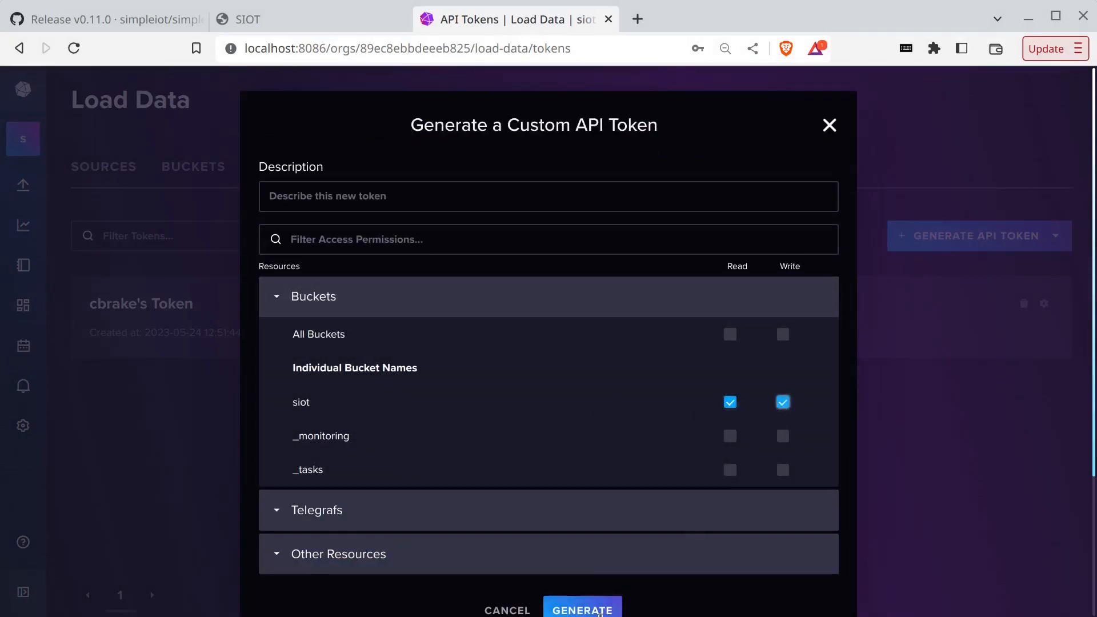
pyautogui.click(579, 610)
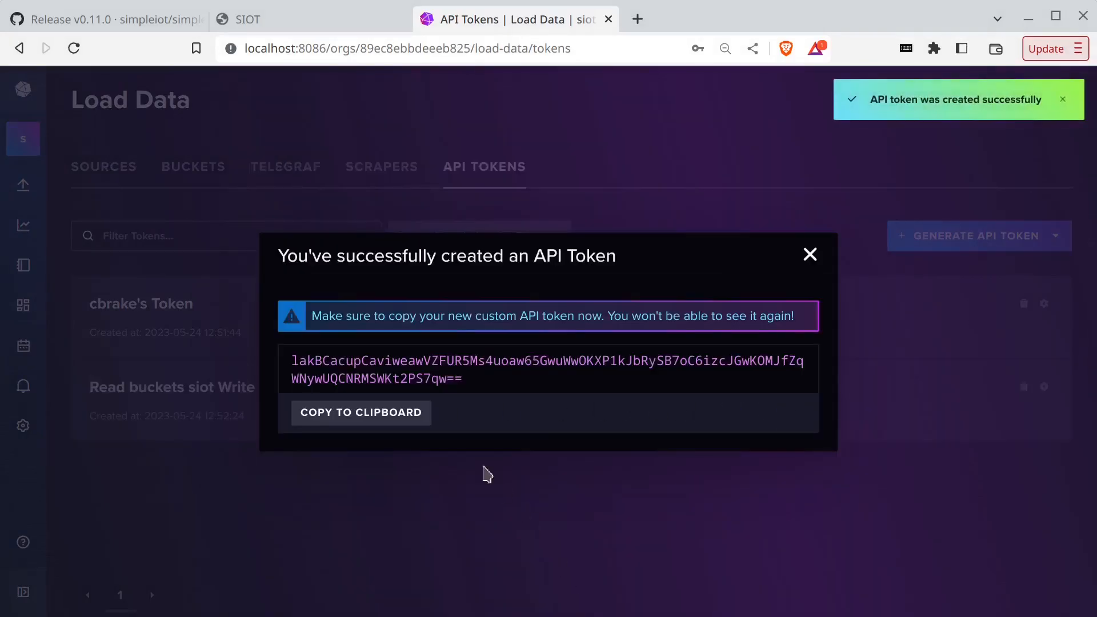
pyautogui.click(380, 412)
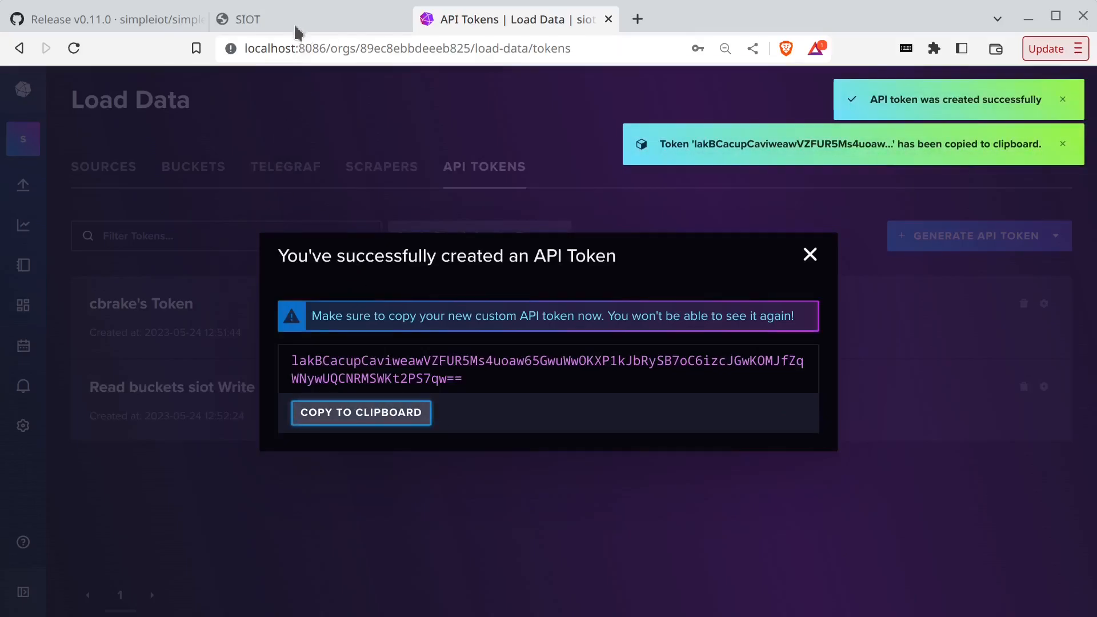
pyautogui.click(284, 19)
# - Add a Database child node under the SIOT root node
pyautogui.scroll(15, 398, 429)
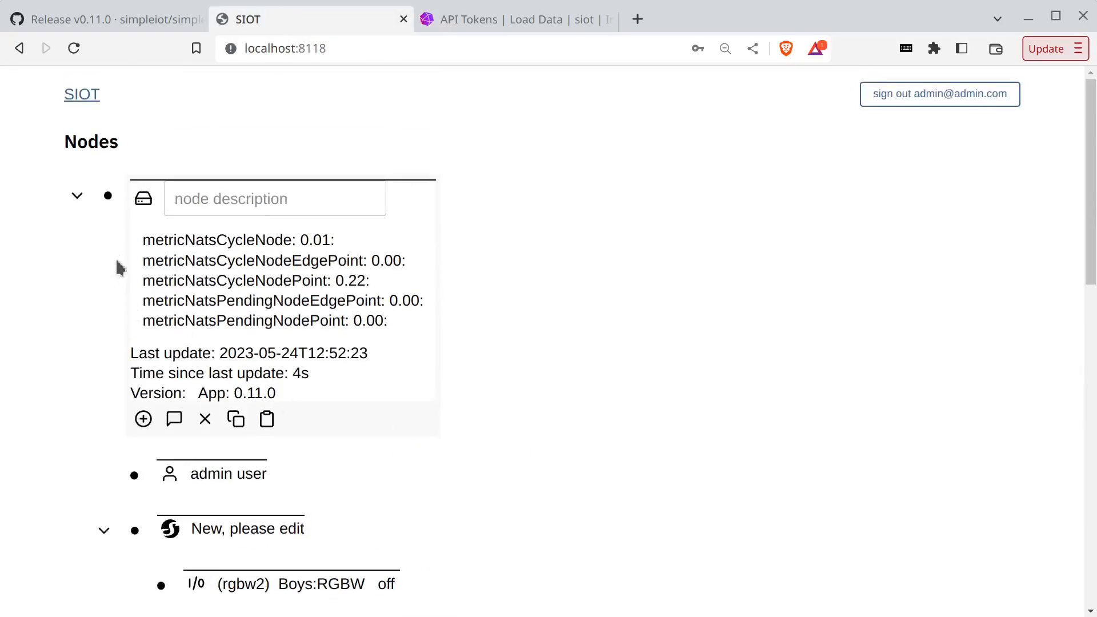
pyautogui.click(108, 195)
pyautogui.click(108, 196)
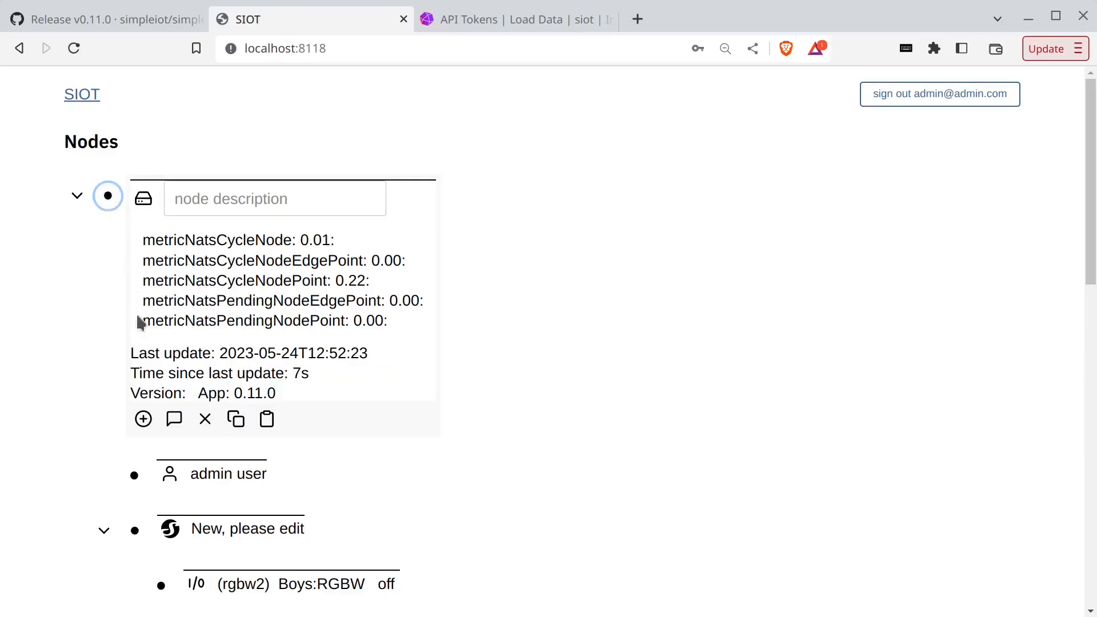
pyautogui.click(144, 421)
pyautogui.scroll(-3, 240, 466)
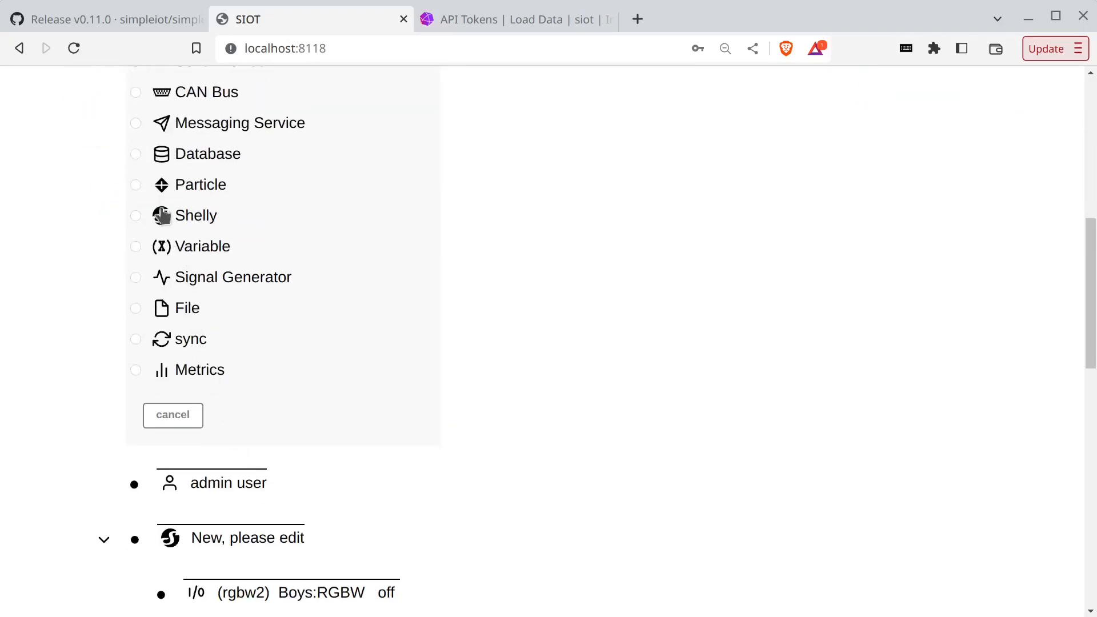
pyautogui.click(134, 155)
pyautogui.click(165, 413)
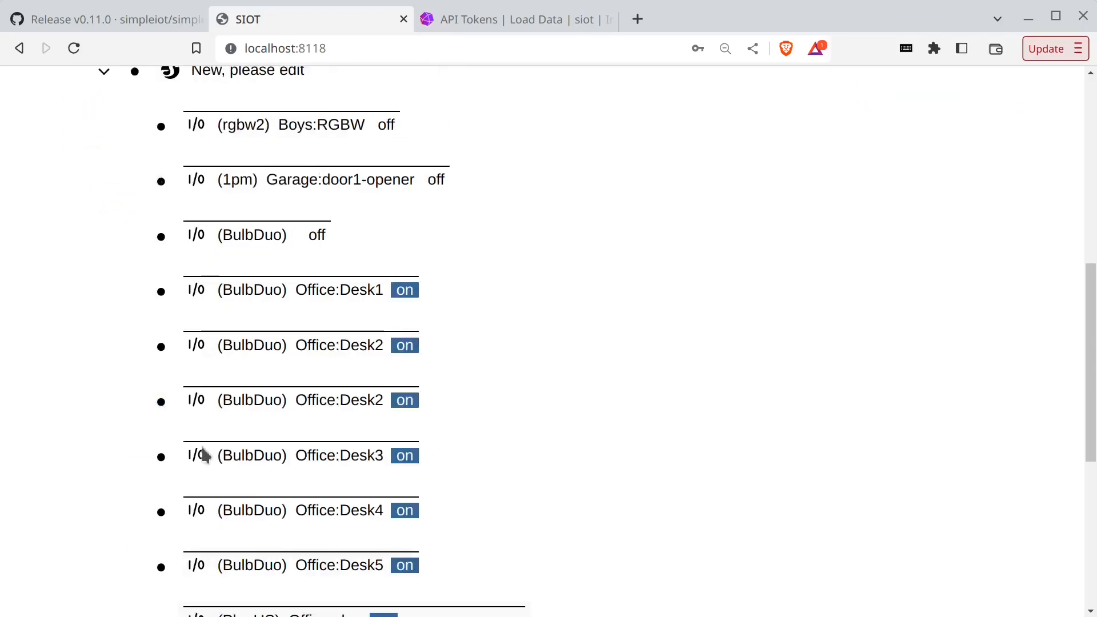
pyautogui.scroll(-3, 148, 468)
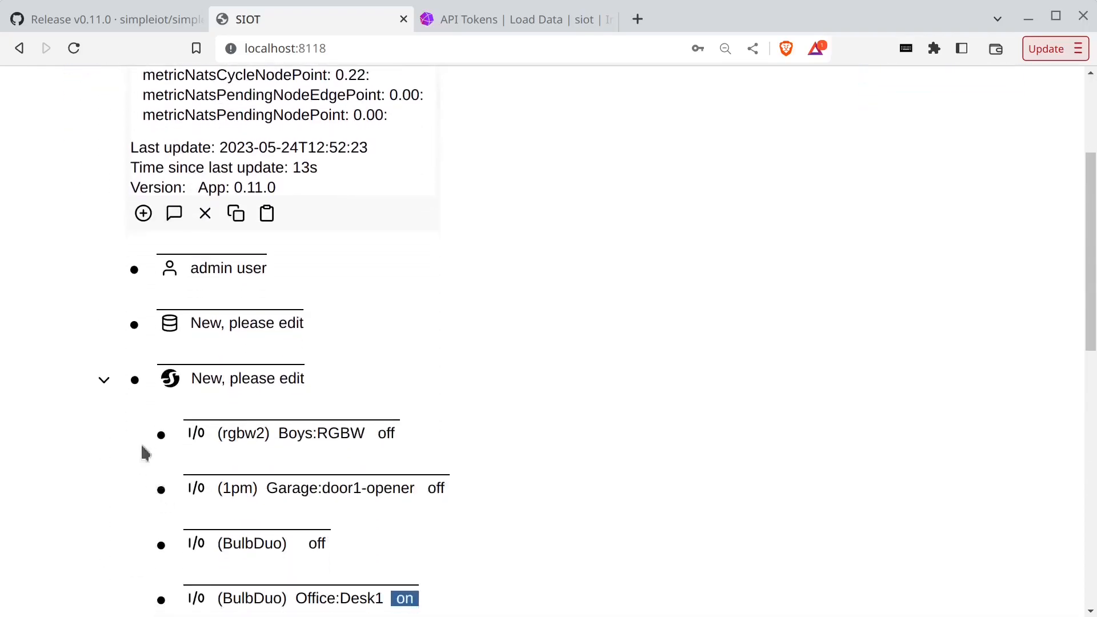
pyautogui.click(135, 325)
pyautogui.tripleClick(308, 369)
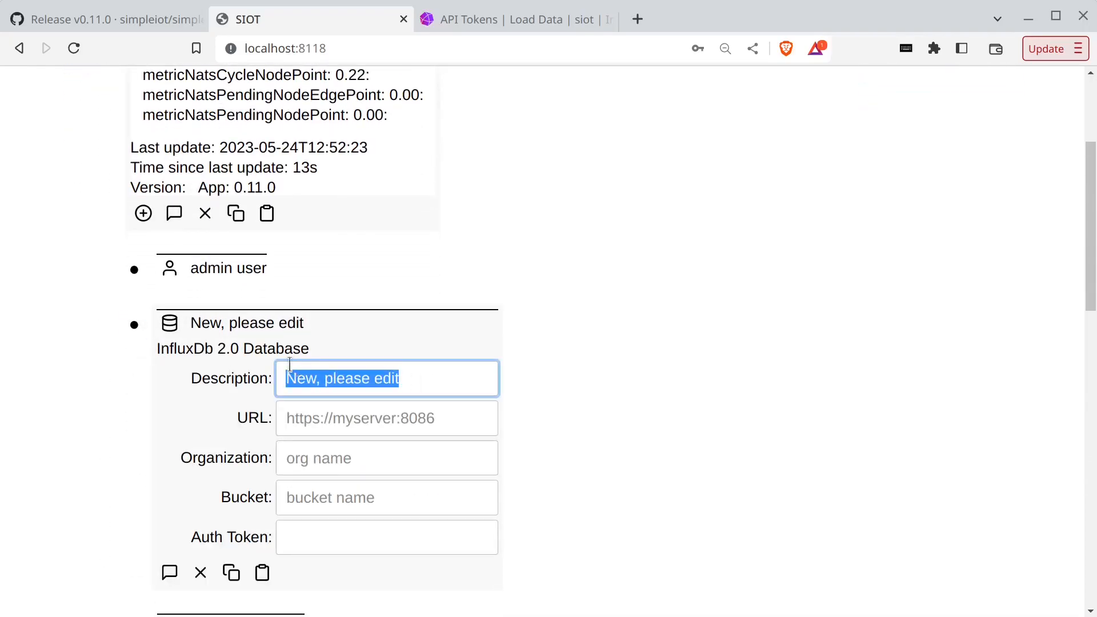
pyautogui.write('InfluxDB')
pyautogui.press('Tab')
pyautogui.write('h')
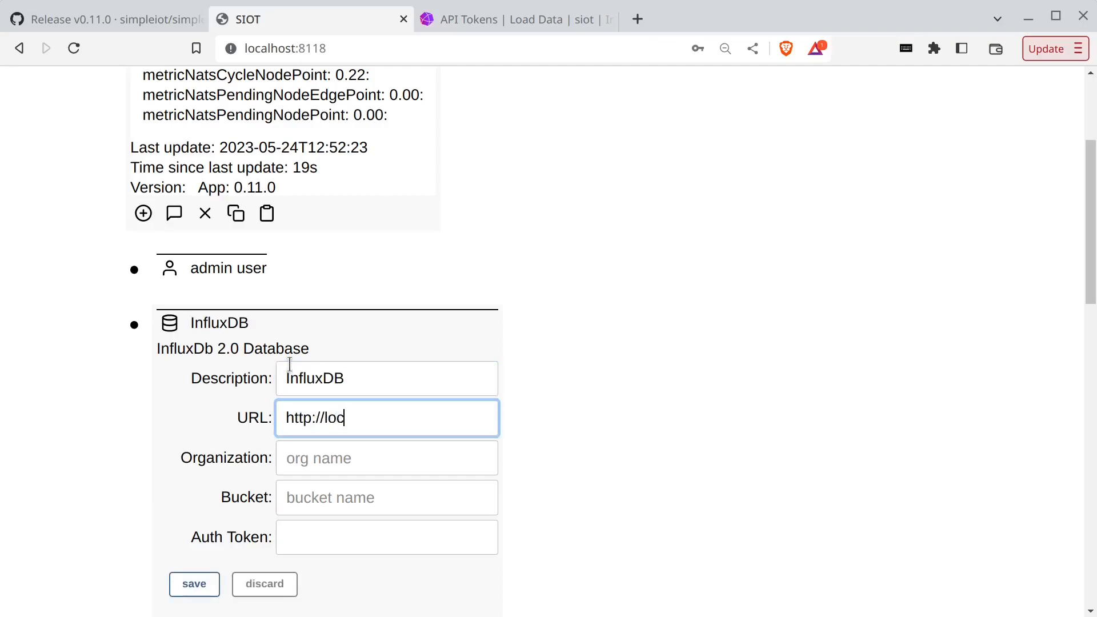
pyautogui.press('Tab')
pyautogui.write('siot')
pyautogui.press('Tab')
pyautogui.write('stio')
pyautogui.press('Tab')
pyautogui.hotkey('ctrl', 'v')
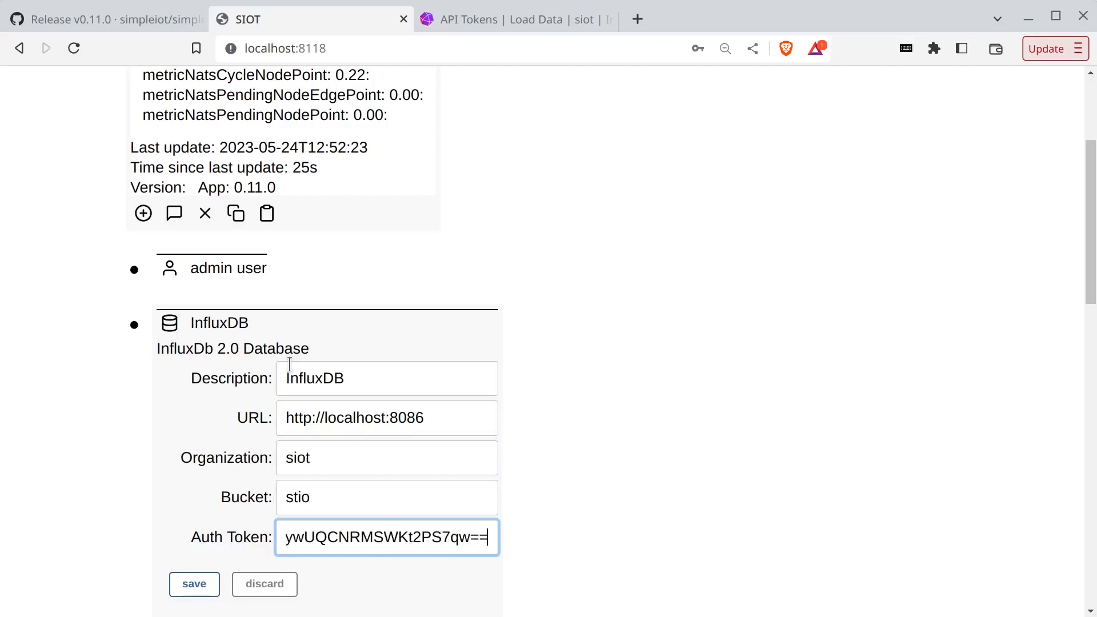
pyautogui.click(216, 578)
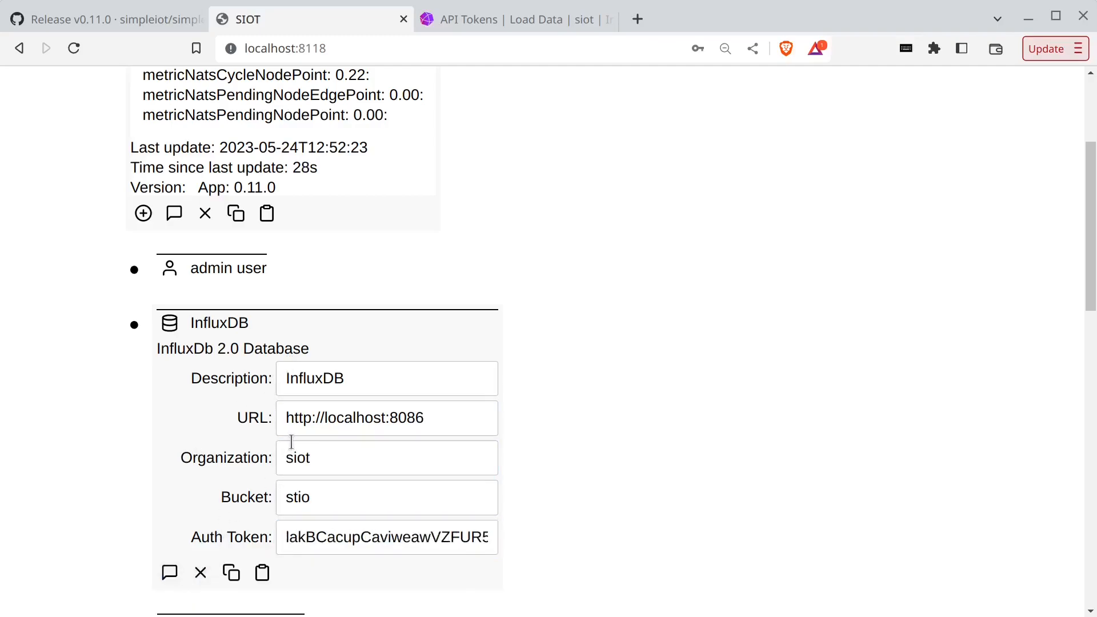
pyautogui.hotkey('alt', 'Tab')
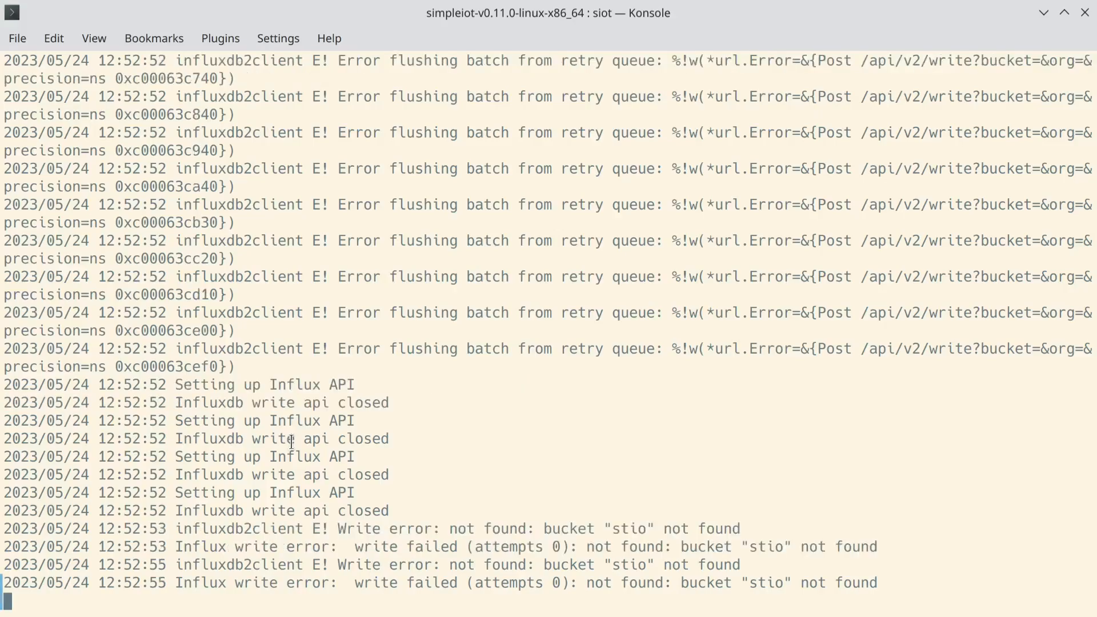
# - Change the InfluxDB node's bucket from stio to siot, save, and check the Konsole log
pyautogui.hotkey('alt', 'Tab')
pyautogui.click(328, 503)
pyautogui.press('BackSpace')
pyautogui.press('BackSpace')
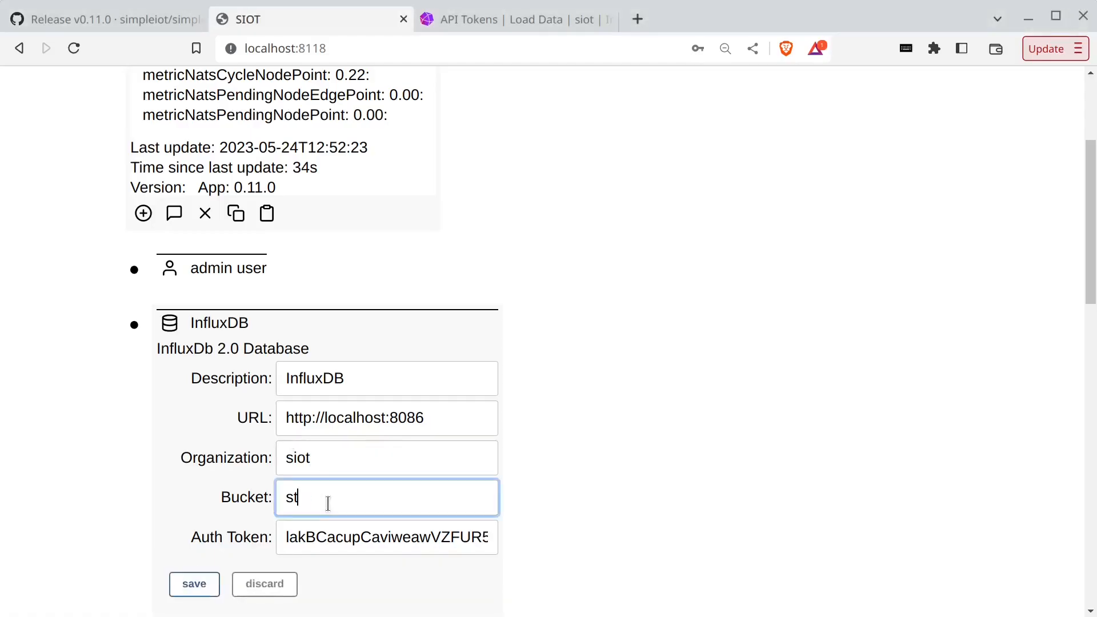
pyautogui.press('Return')
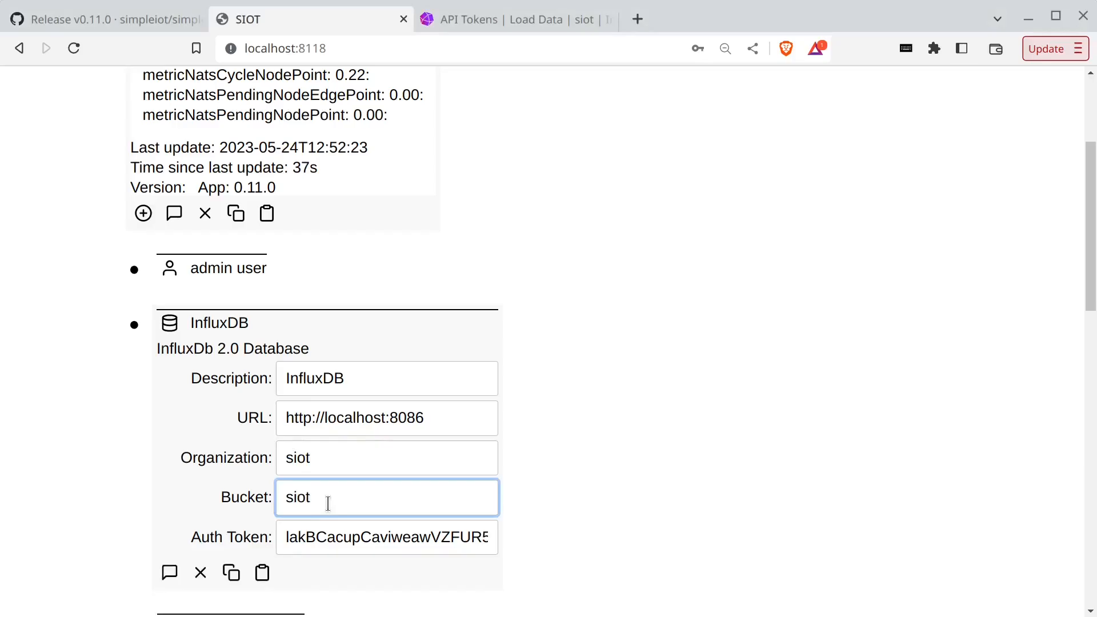
pyautogui.hotkey('alt', 'Tab')
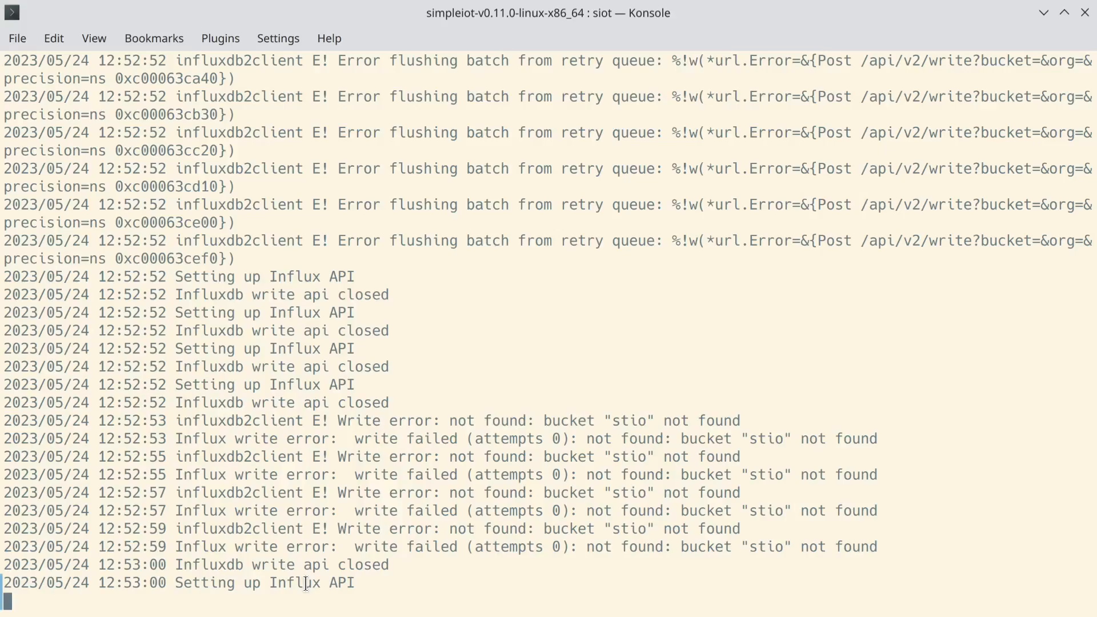
pyautogui.hotkey('alt', 'Tab')
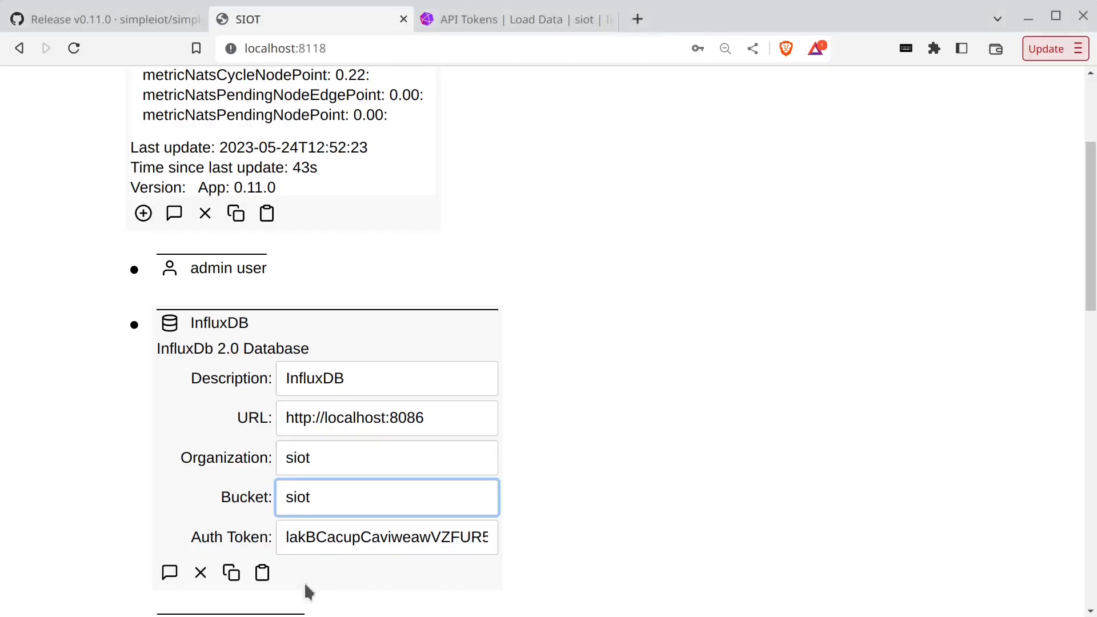
# - Close the API token dialog and open the siot bucket in the Data Explorer
pyautogui.click(516, 24)
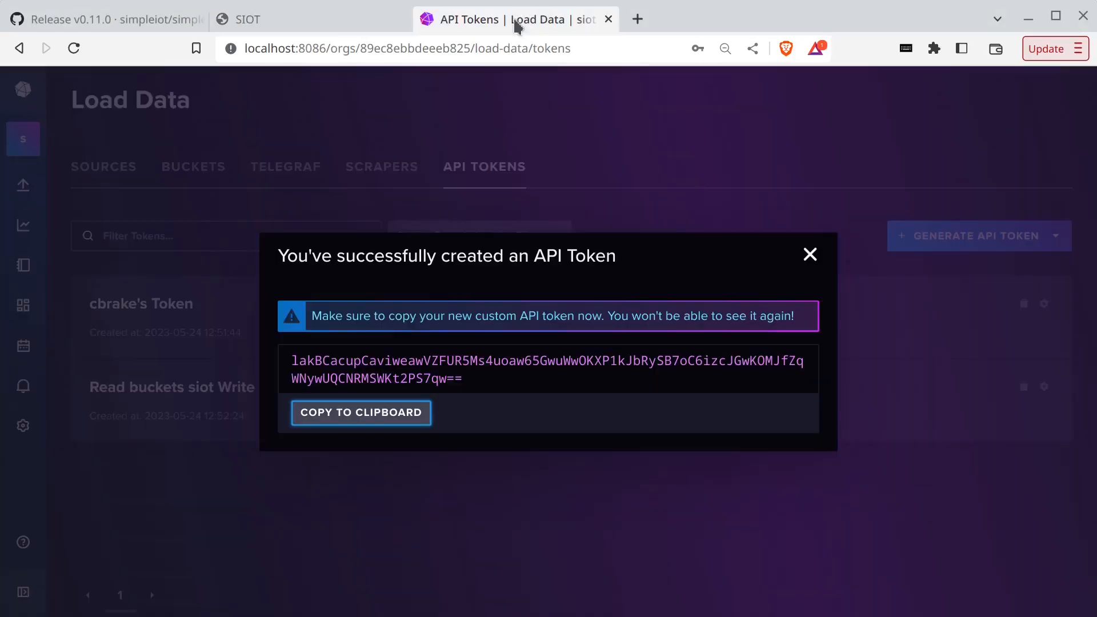
pyautogui.click(808, 255)
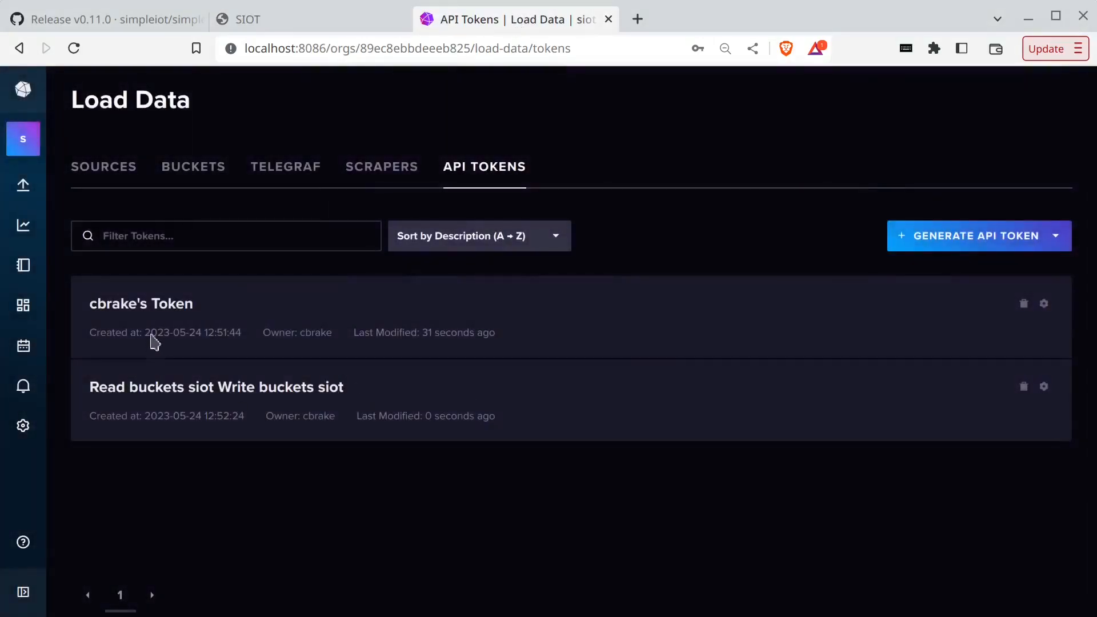
pyautogui.moveTo(19, 194)
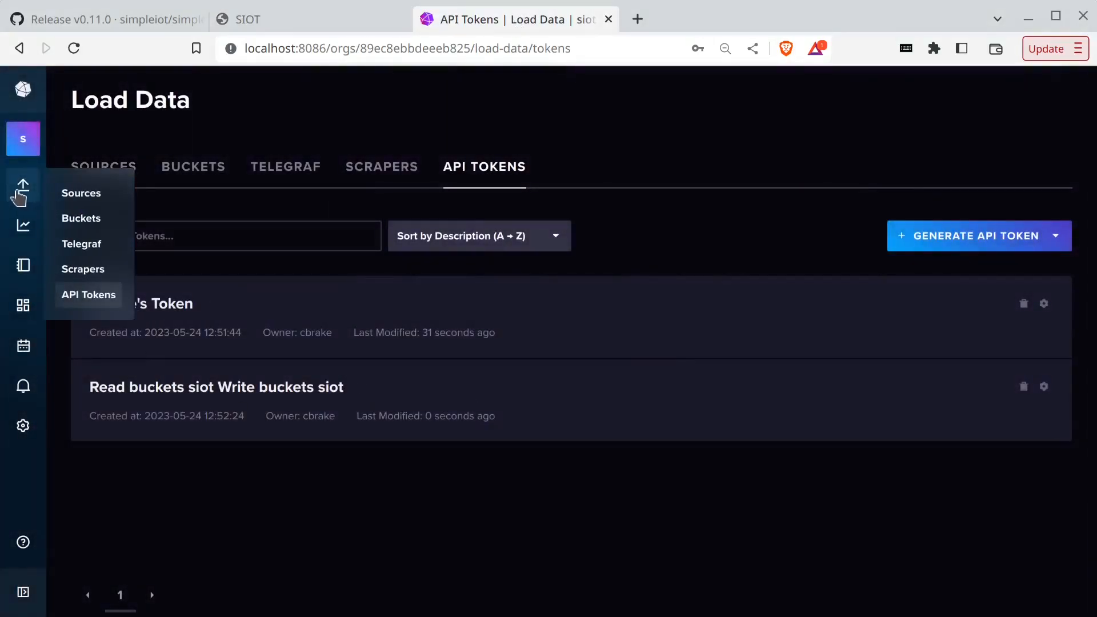
pyautogui.click(74, 218)
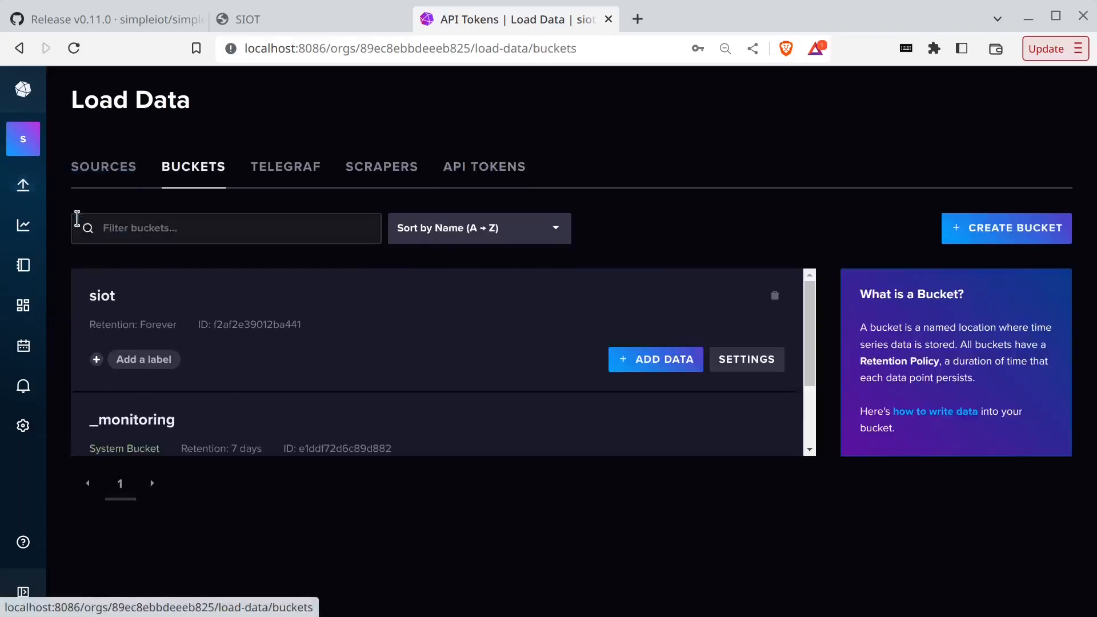
pyautogui.click(95, 306)
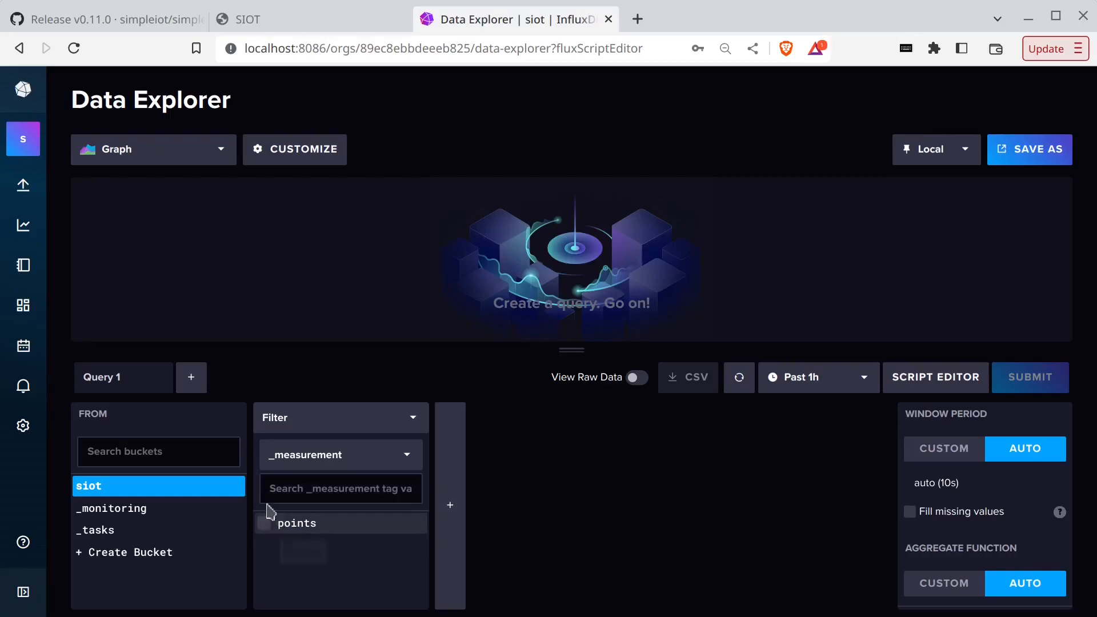
# - Filter the query to the points measurement, value field and a nodeID tag filter
pyautogui.click(265, 528)
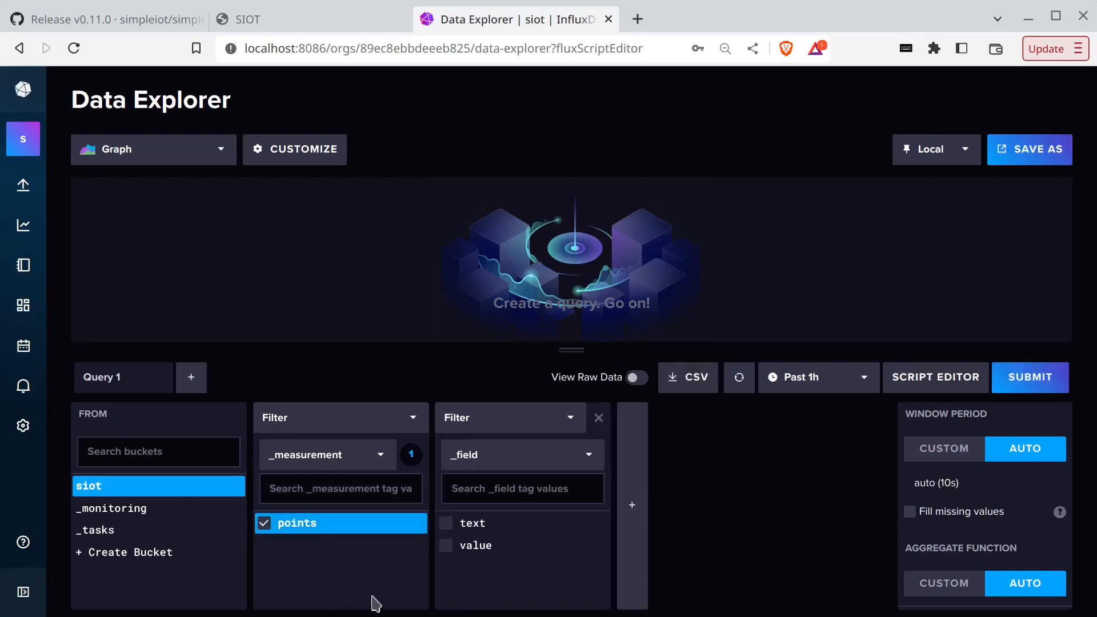
pyautogui.click(446, 547)
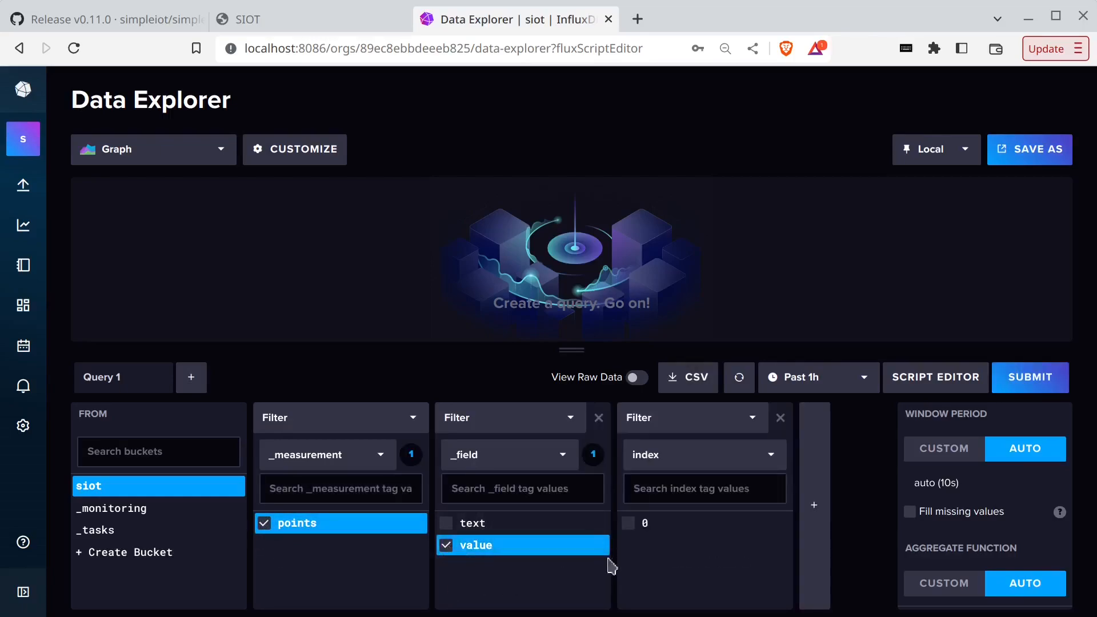
pyautogui.click(671, 458)
pyautogui.click(666, 558)
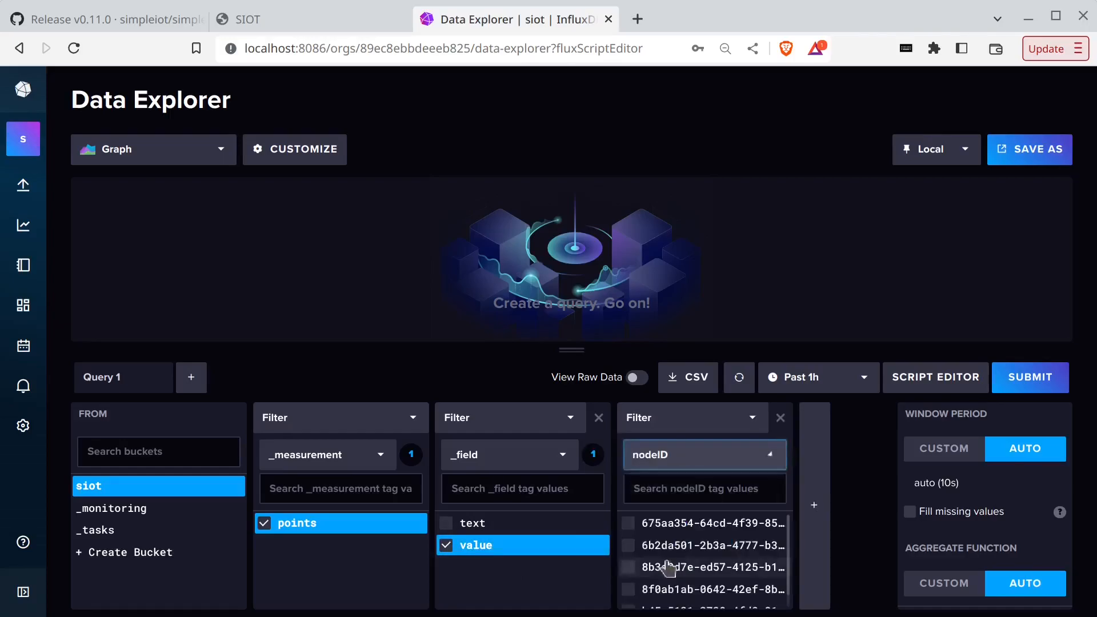
pyautogui.click(297, 20)
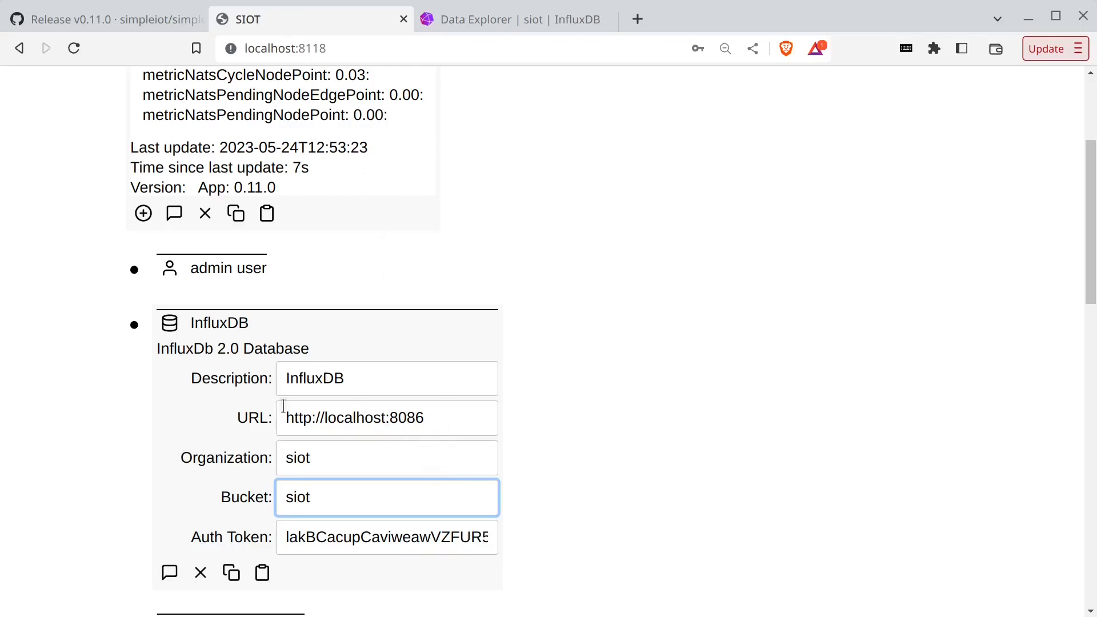
# - Copy the PlugUS Office:plug node's ID in SIOT, then return to InfluxDB's Data Explorer
pyautogui.click(233, 573)
pyautogui.scroll(-10, 242, 487)
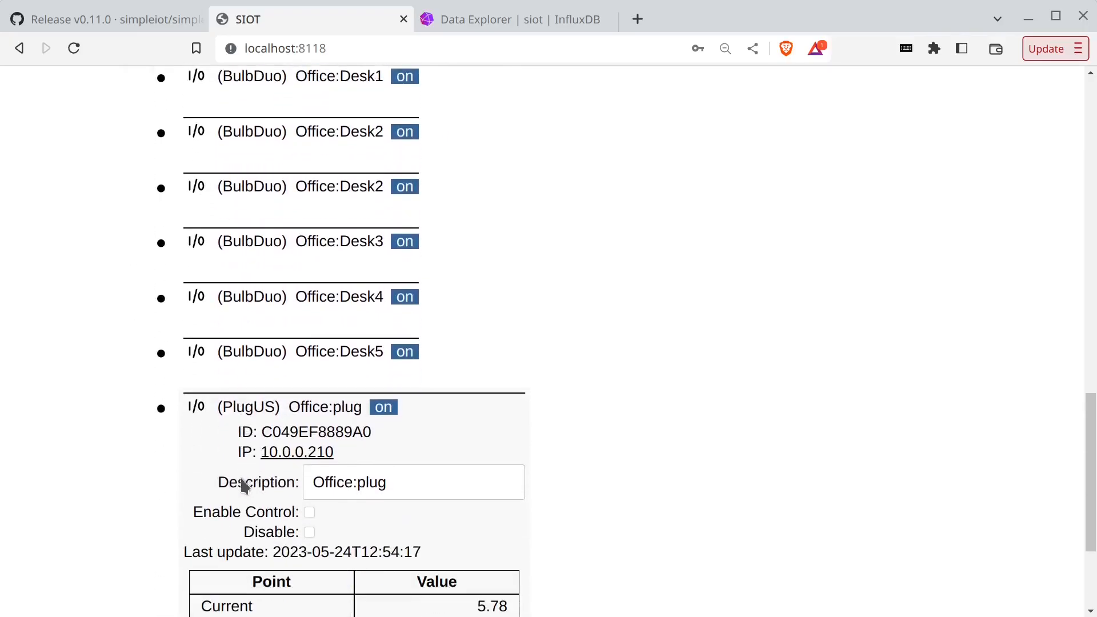
pyautogui.scroll(-3, 245, 480)
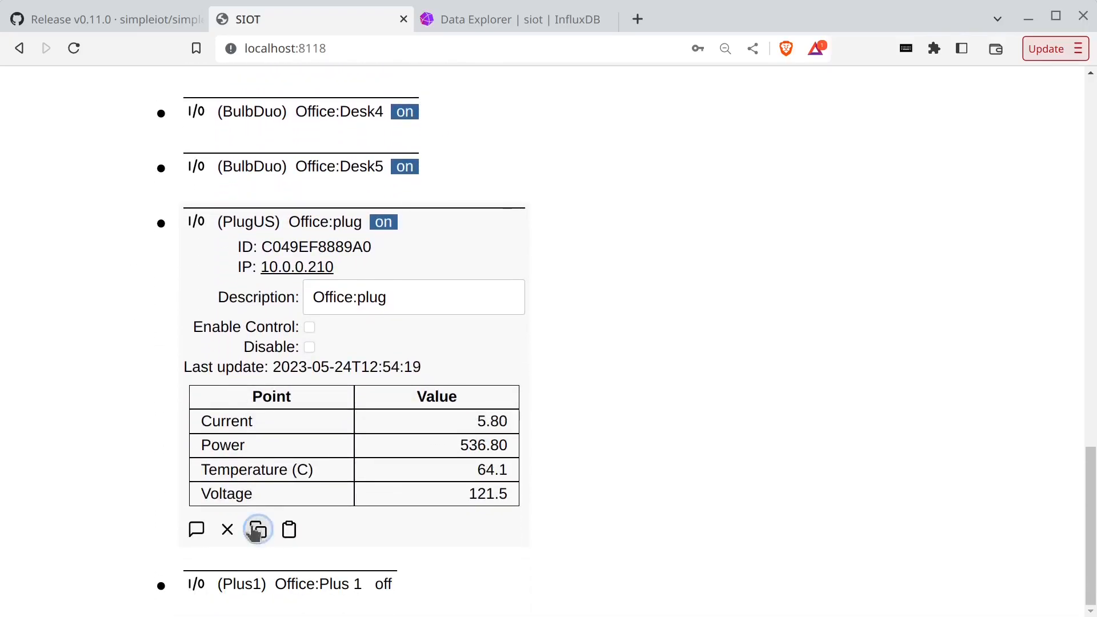
pyautogui.click(258, 529)
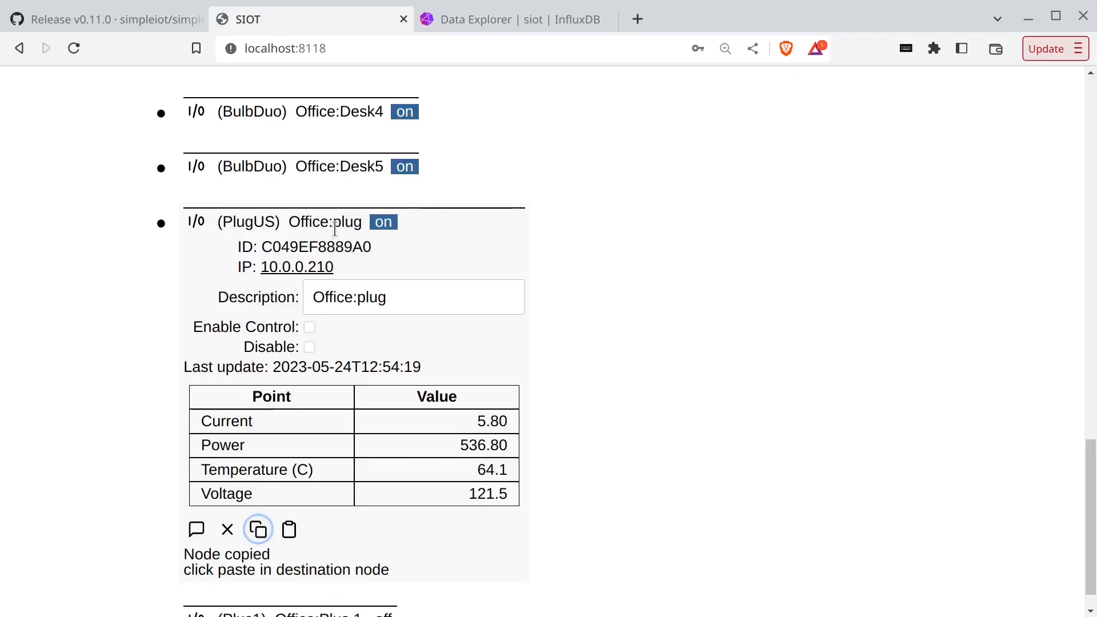
pyautogui.click(471, 20)
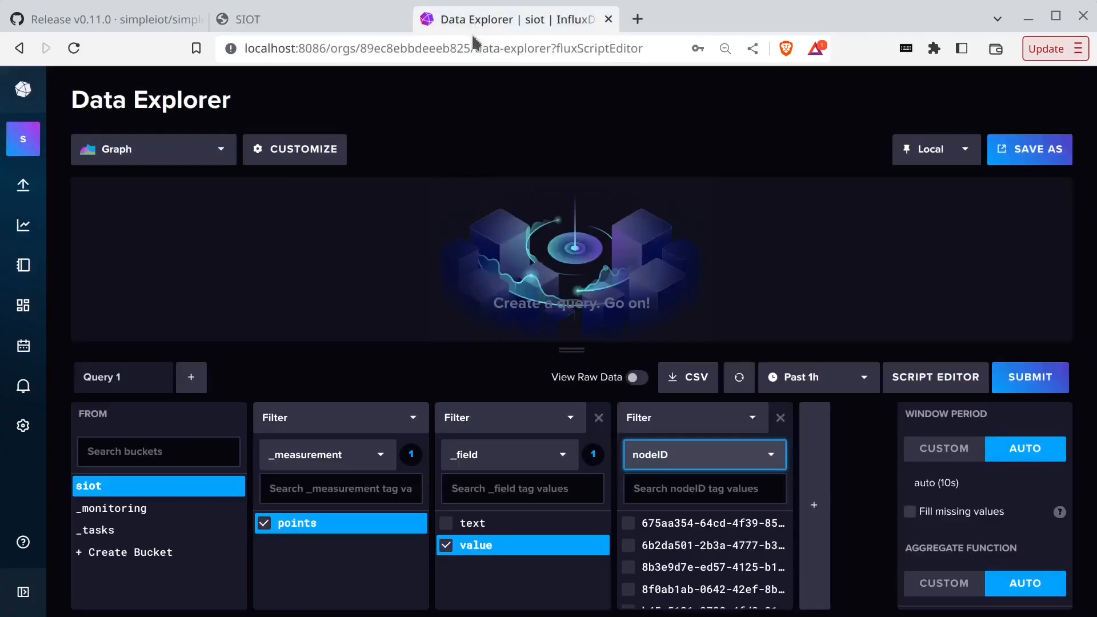
# - Filter to the pasted plug nodeID and type power, graph it, and view the Flux script
pyautogui.click(674, 485)
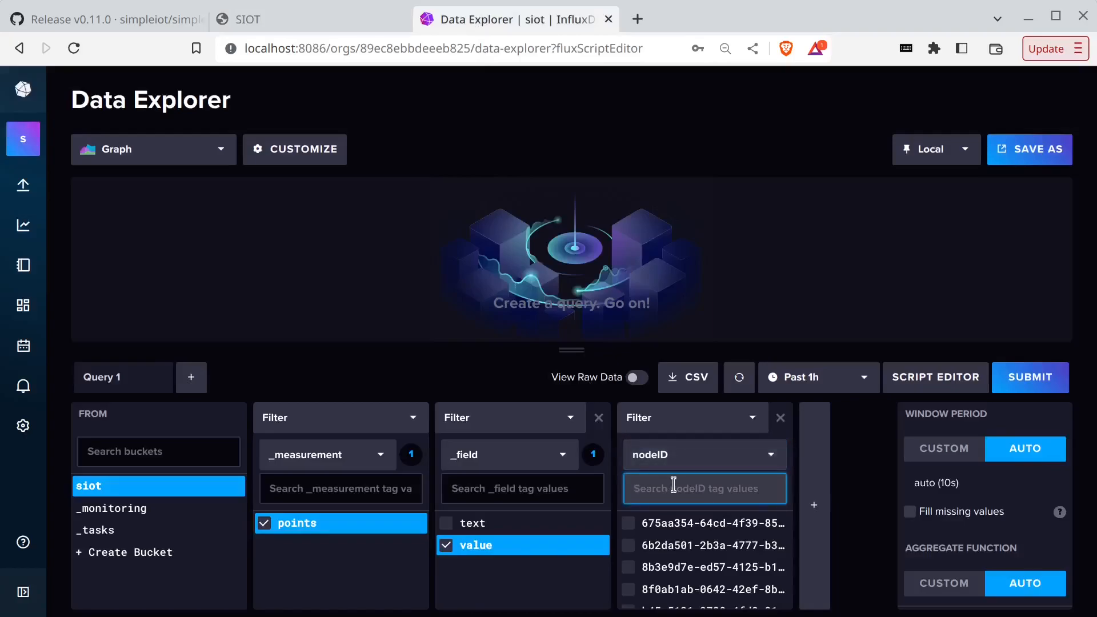
pyautogui.hotkey('ctrl', 'v')
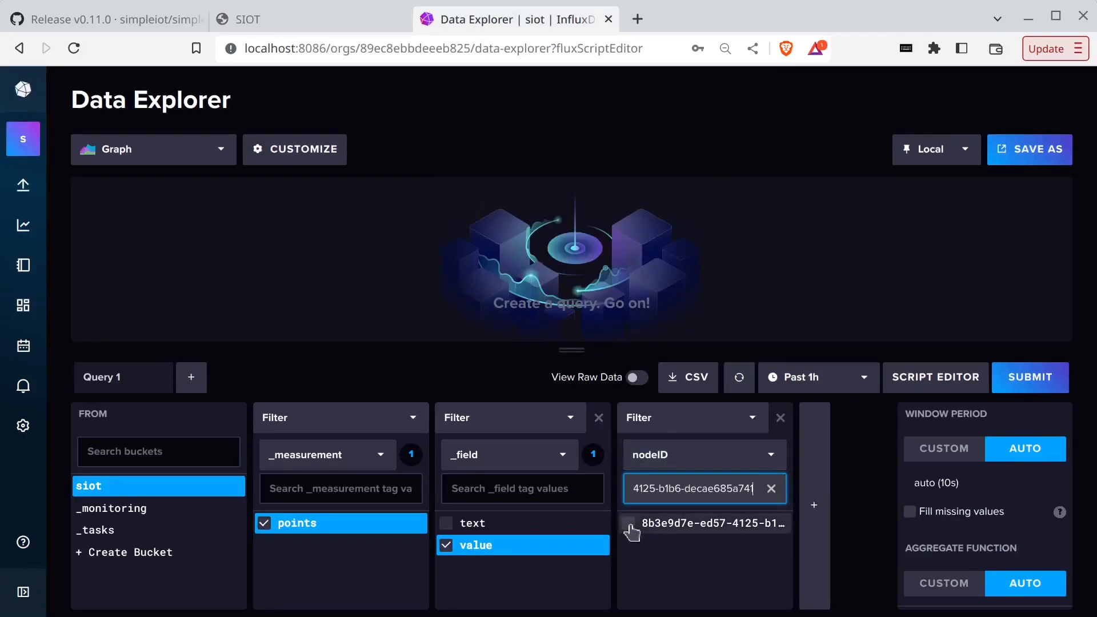
pyautogui.click(630, 525)
pyautogui.click(825, 469)
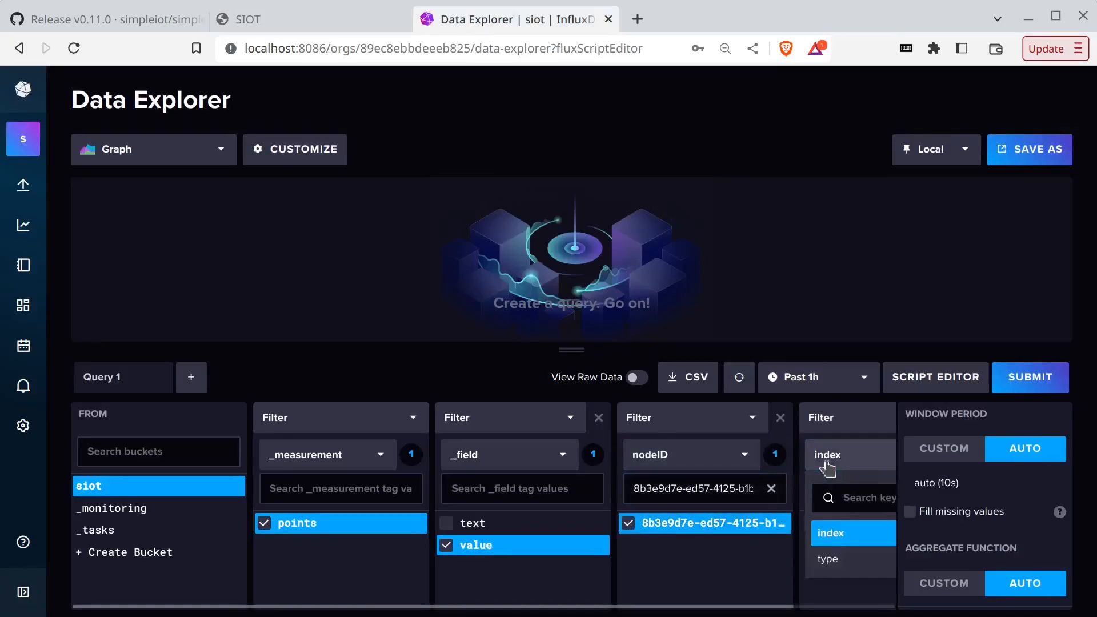
pyautogui.click(834, 558)
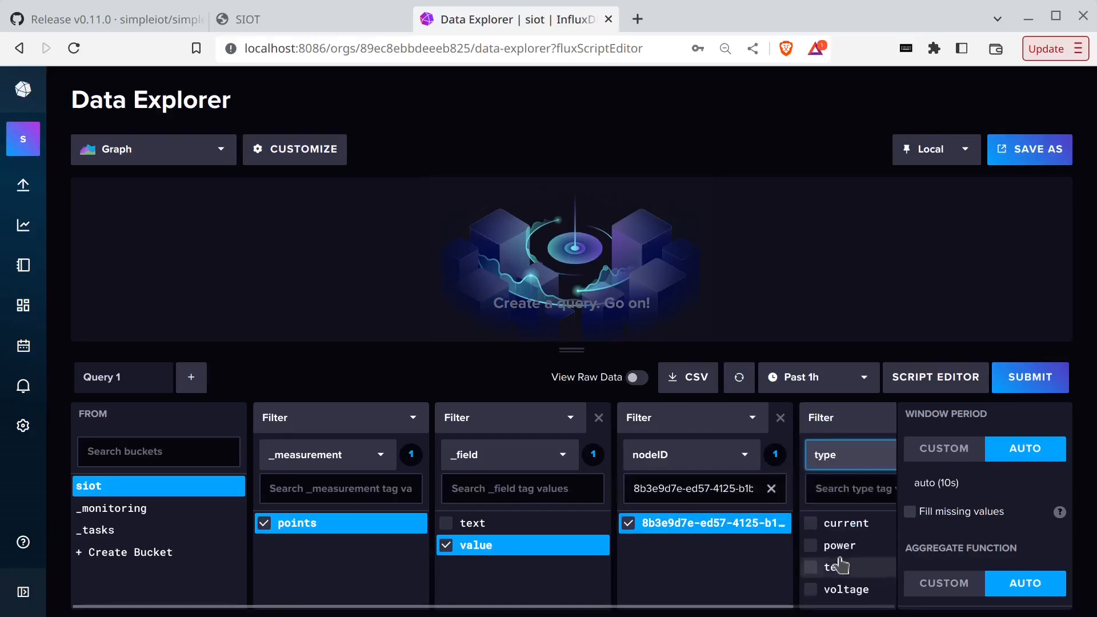
pyautogui.click(813, 547)
pyautogui.click(1027, 385)
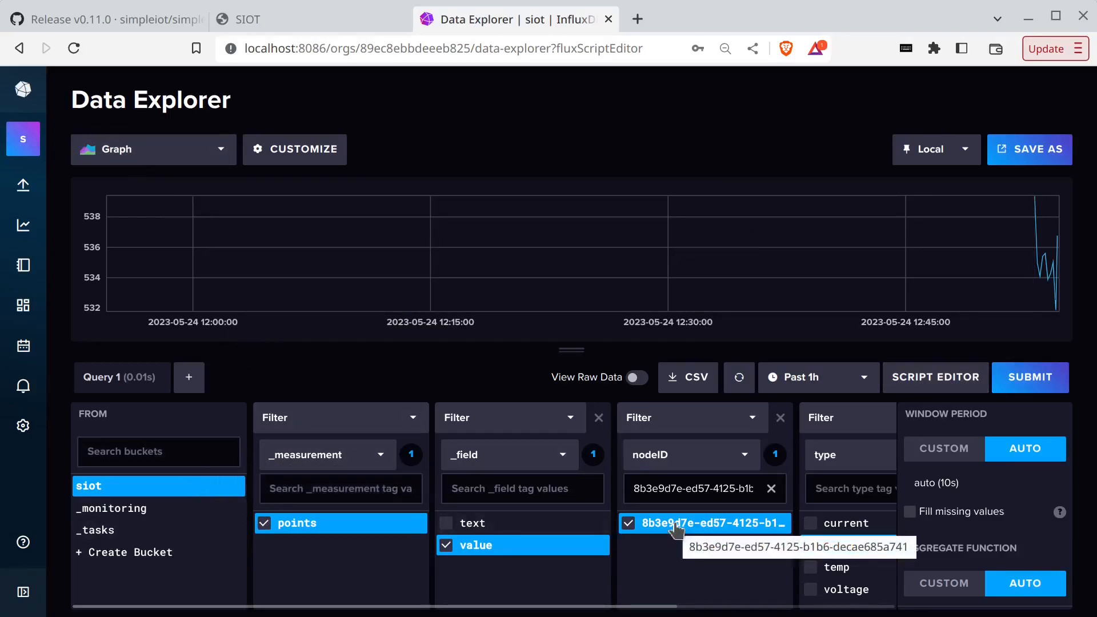
pyautogui.click(948, 381)
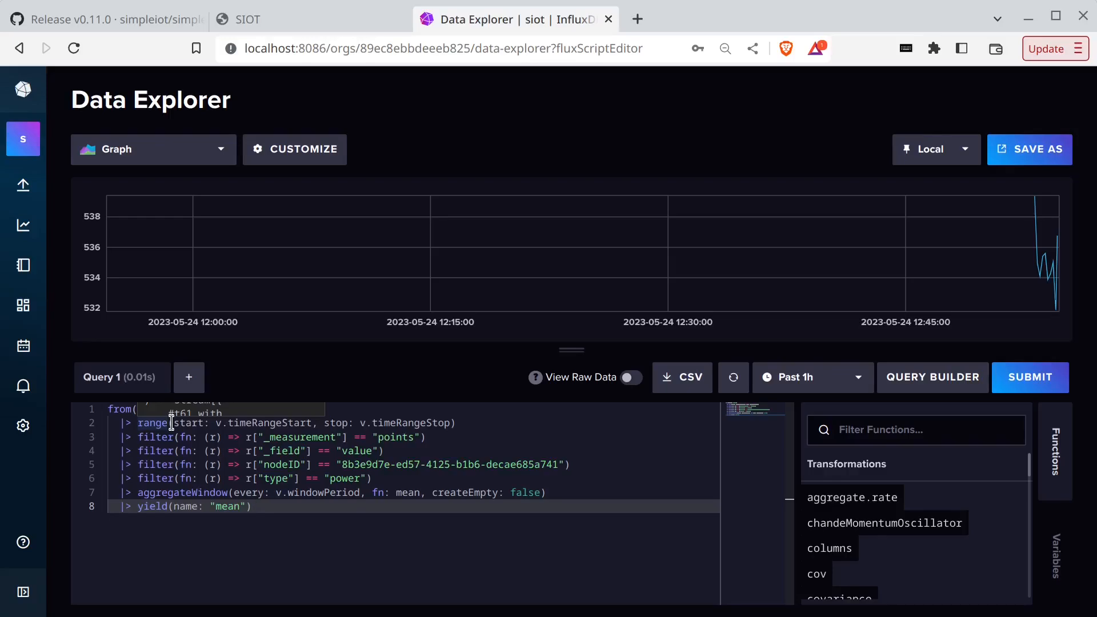
# - Open Grafana at localhost:3000 and log in with the default admin credentials
pyautogui.hotkey('ctrl', 't')
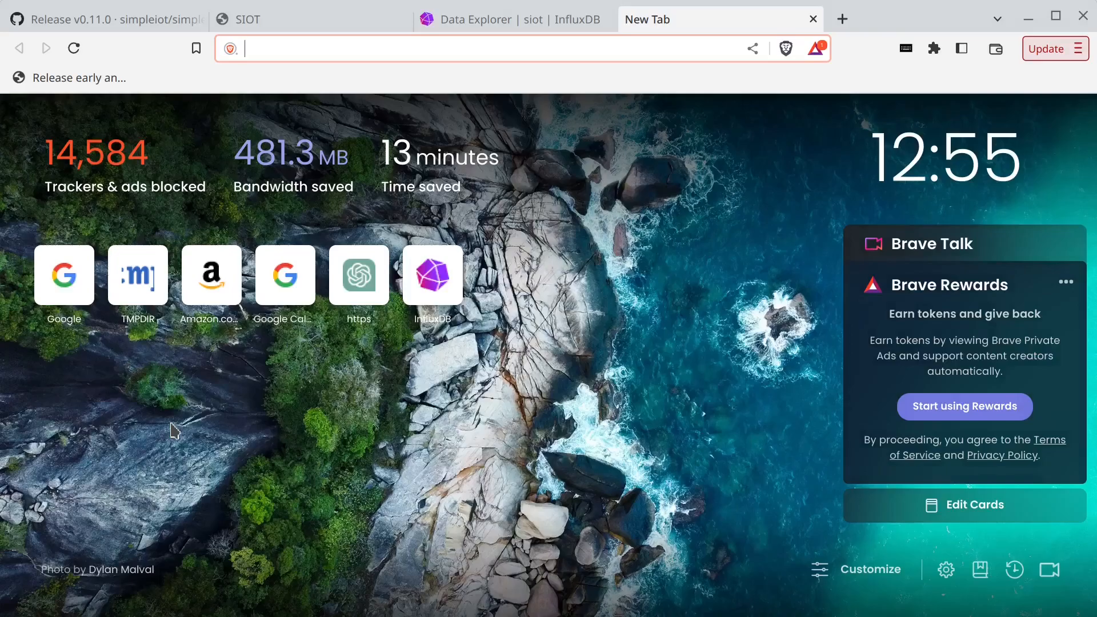
pyautogui.write('lo')
pyautogui.press('End')
pyautogui.press('BackSpace')
pyautogui.press('BackSpace')
pyautogui.press('BackSpace')
pyautogui.press('BackSpace')
pyautogui.write('300')
pyautogui.press('Return')
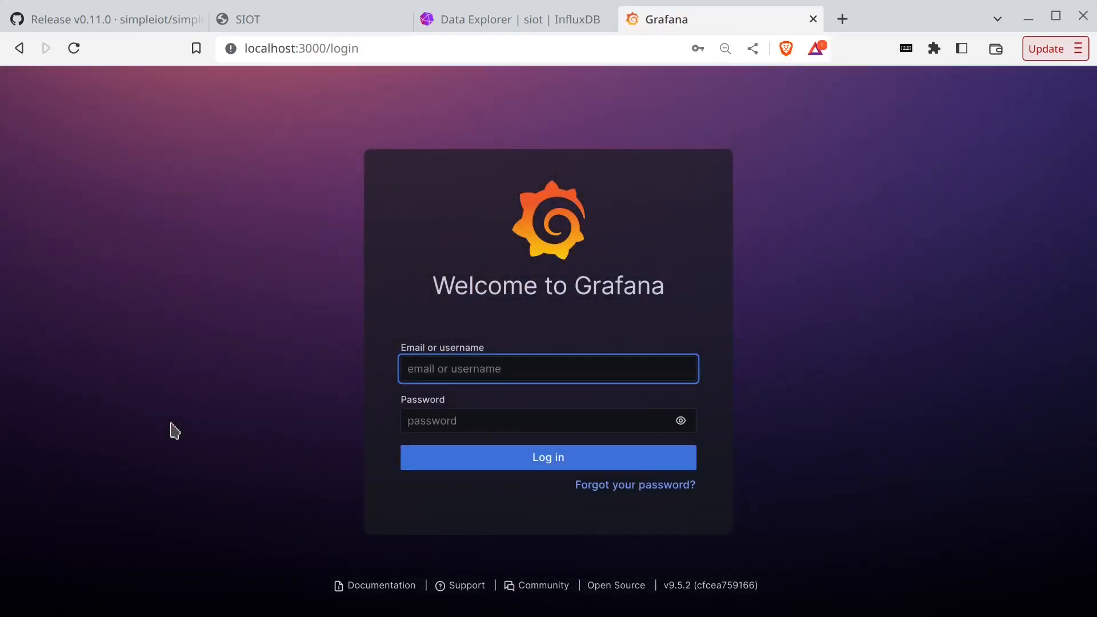
pyautogui.write('admin')
pyautogui.press('Tab')
pyautogui.write('admin')
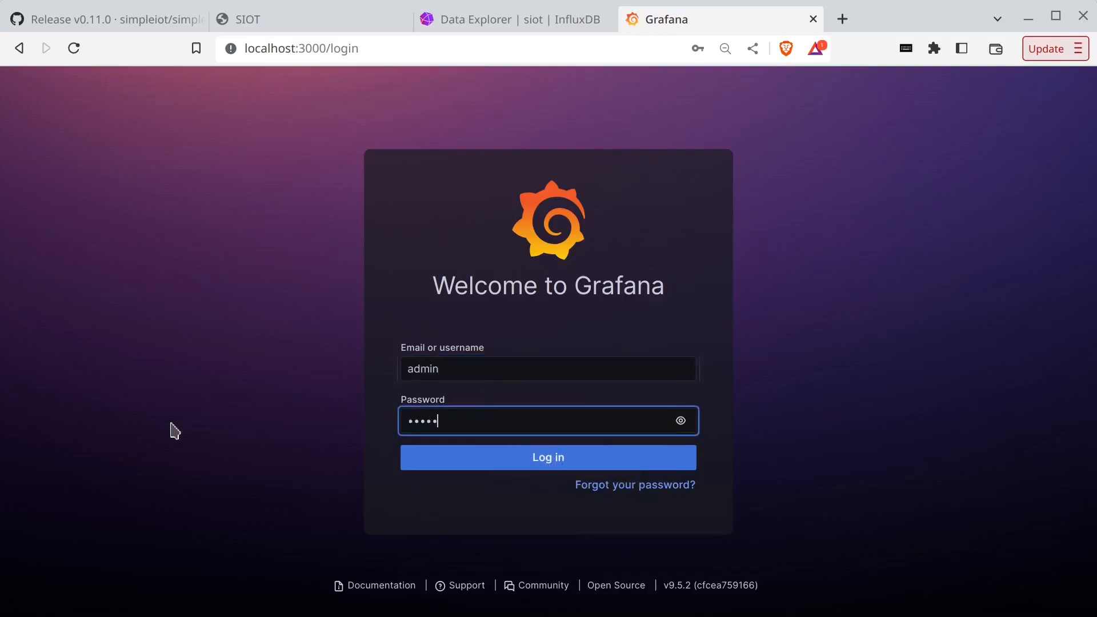
pyautogui.press('Return')
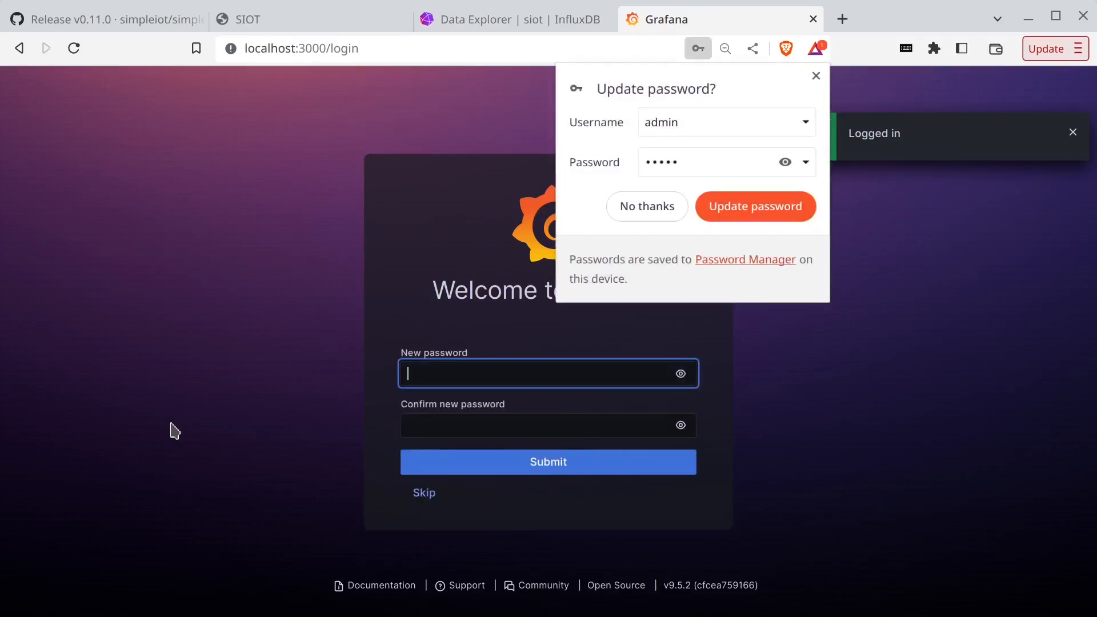
# - Set a new admin password and open the Grafana navigation menu
pyautogui.write('pass')
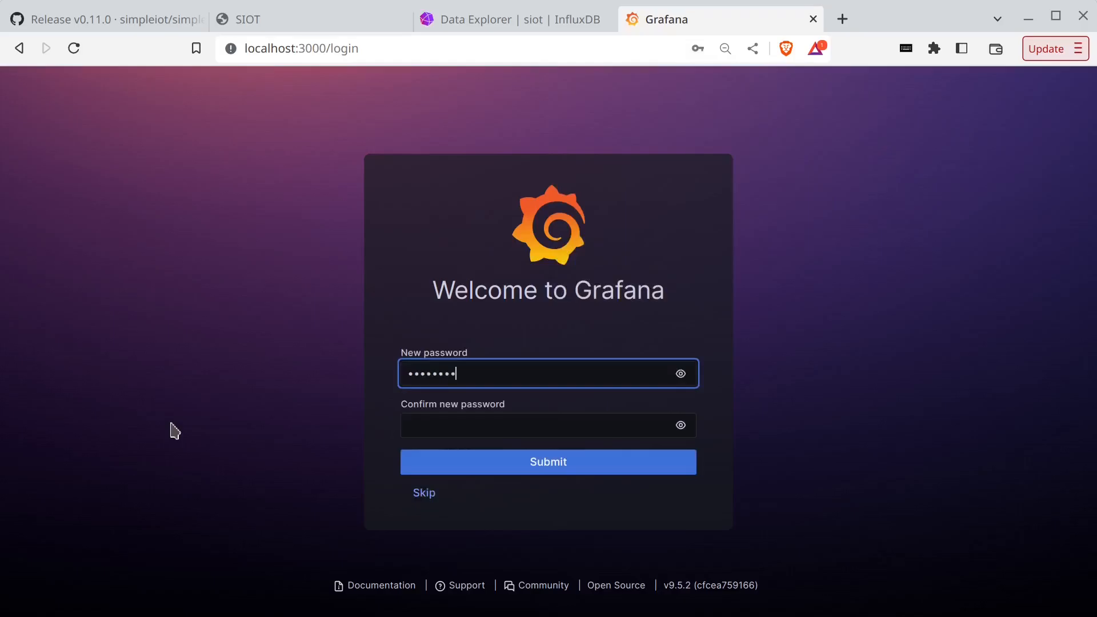
pyautogui.press('Tab')
pyautogui.write('pa')
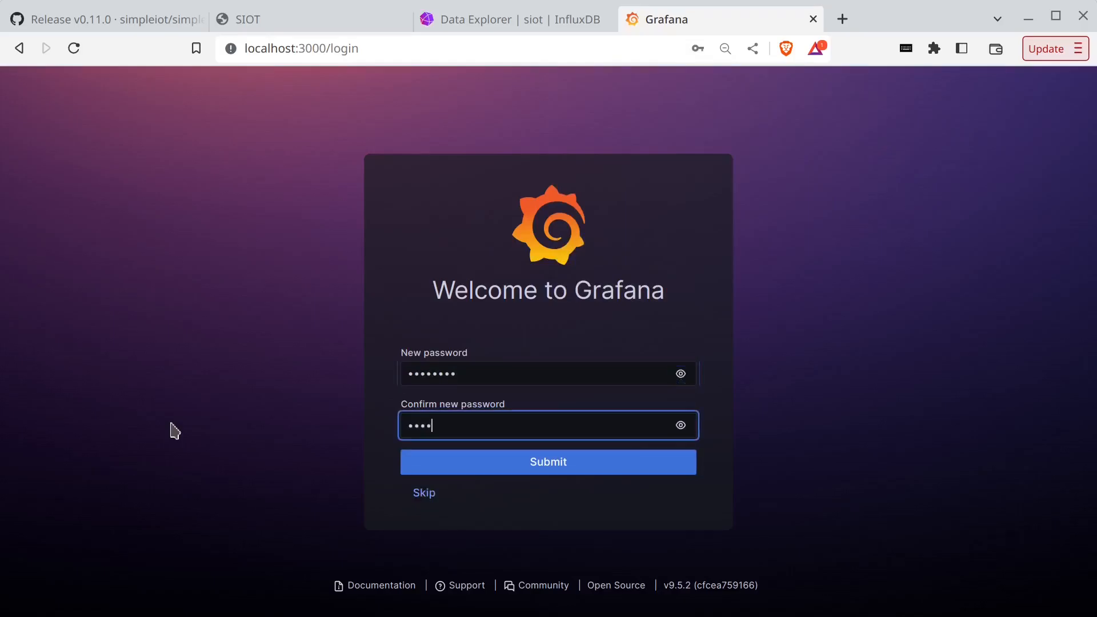
pyautogui.press('Return')
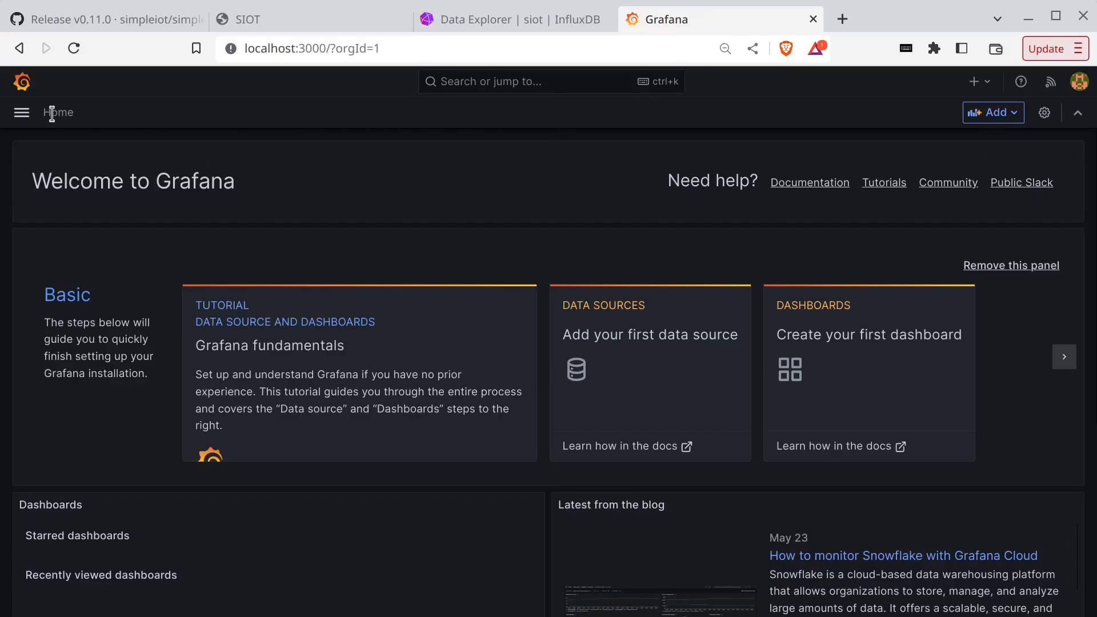
pyautogui.click(26, 113)
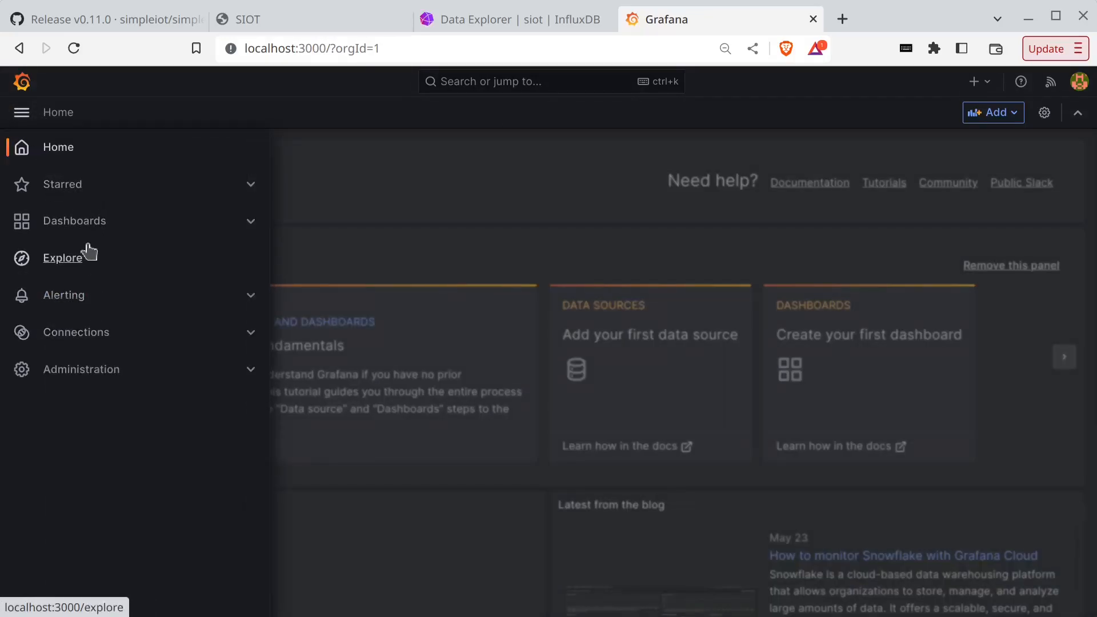
# - Add a new InfluxDB data source from Administration > Data sources
pyautogui.click(86, 369)
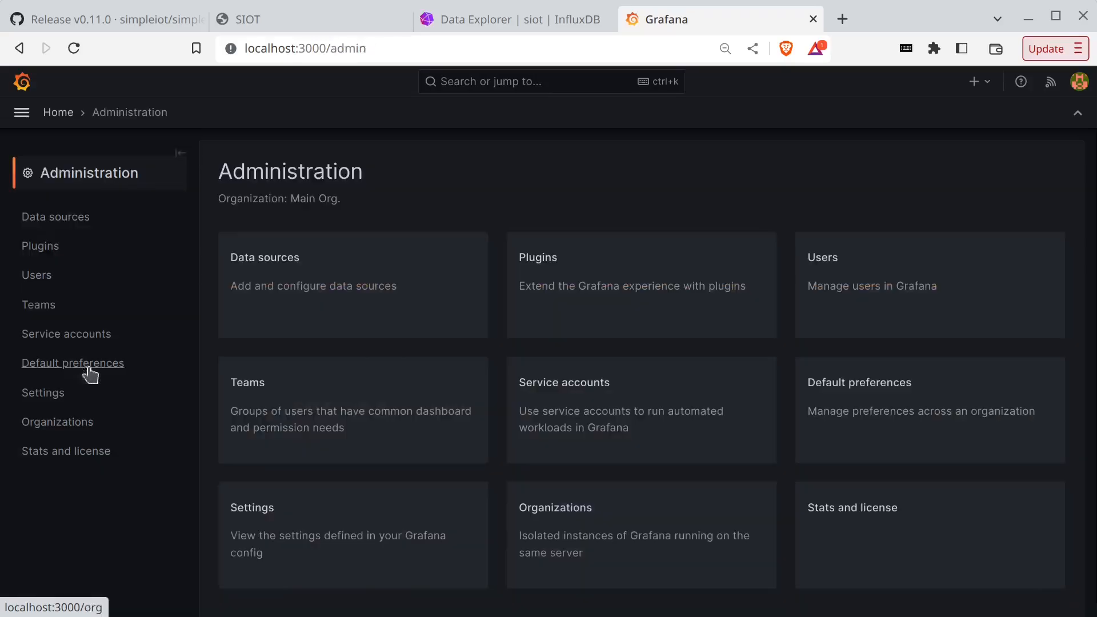
pyautogui.click(57, 219)
pyautogui.click(581, 365)
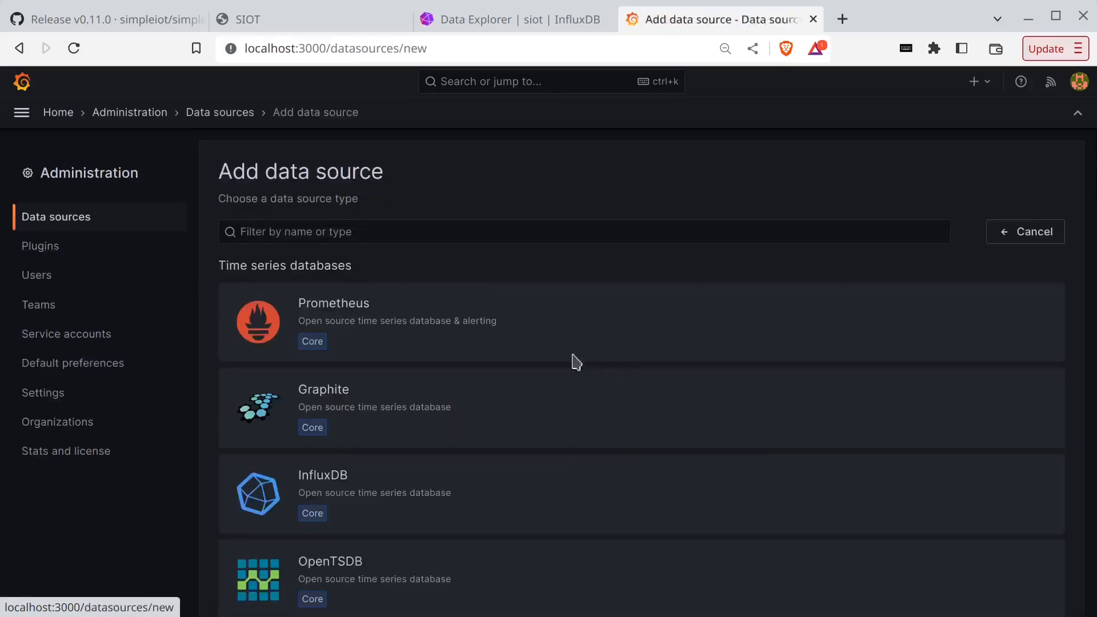
pyautogui.click(347, 407)
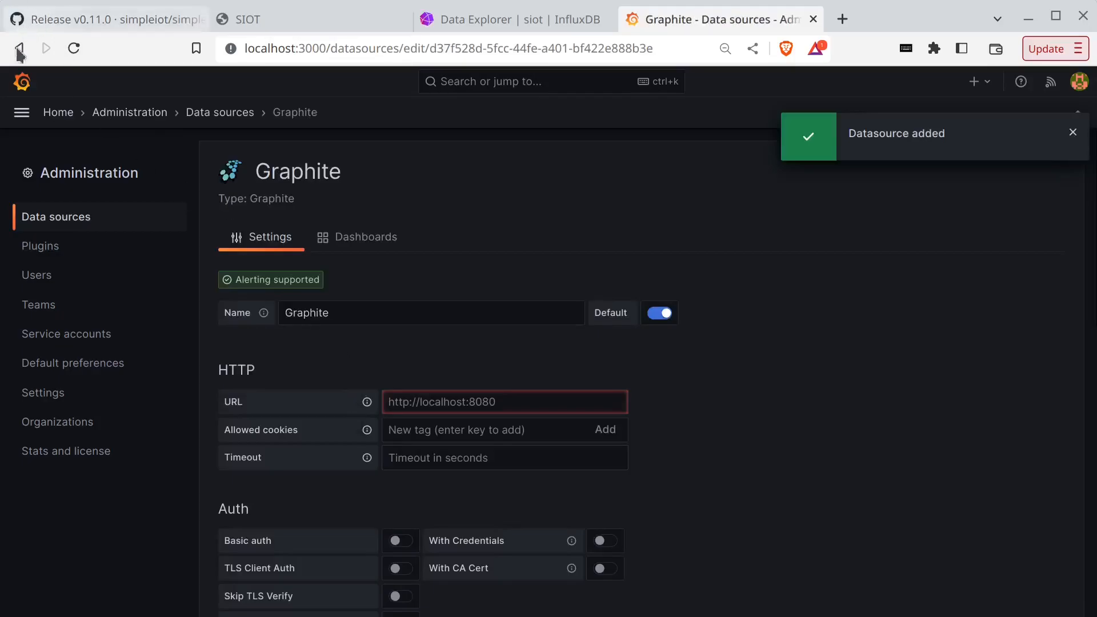
pyautogui.click(19, 48)
pyautogui.click(406, 480)
pyautogui.scroll(-5, 409, 343)
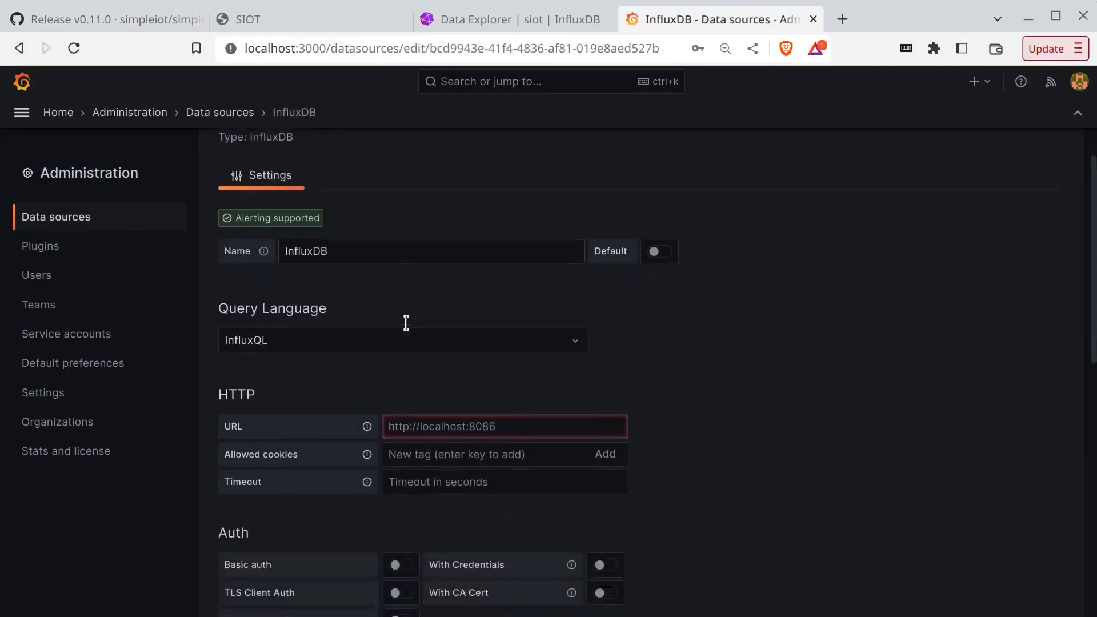
pyautogui.scroll(3, 394, 313)
pyautogui.click(331, 309)
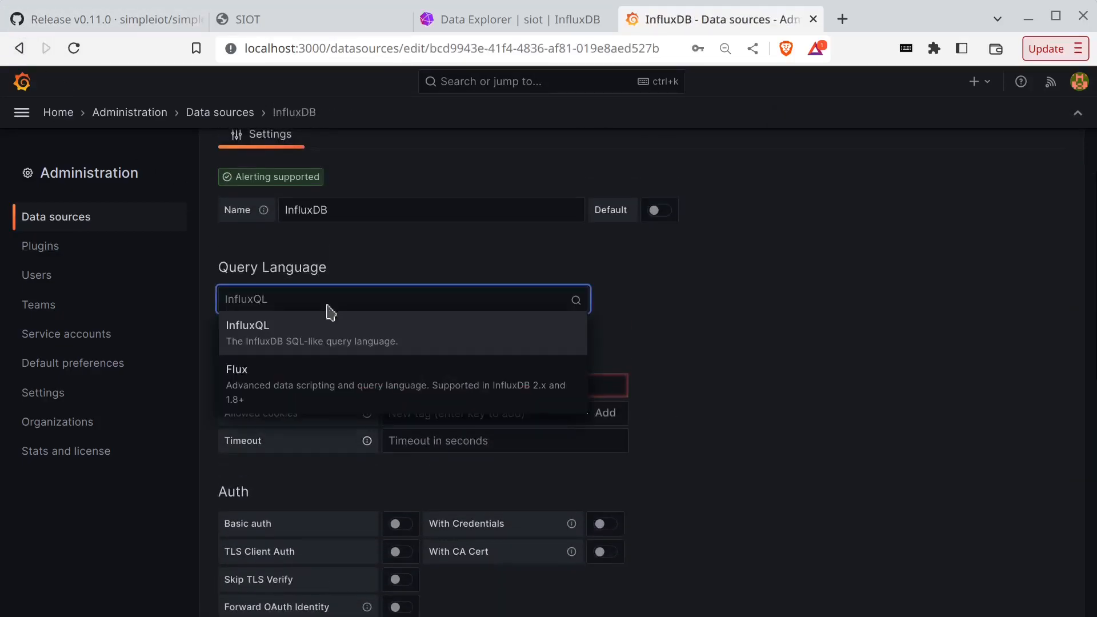
pyautogui.click(287, 378)
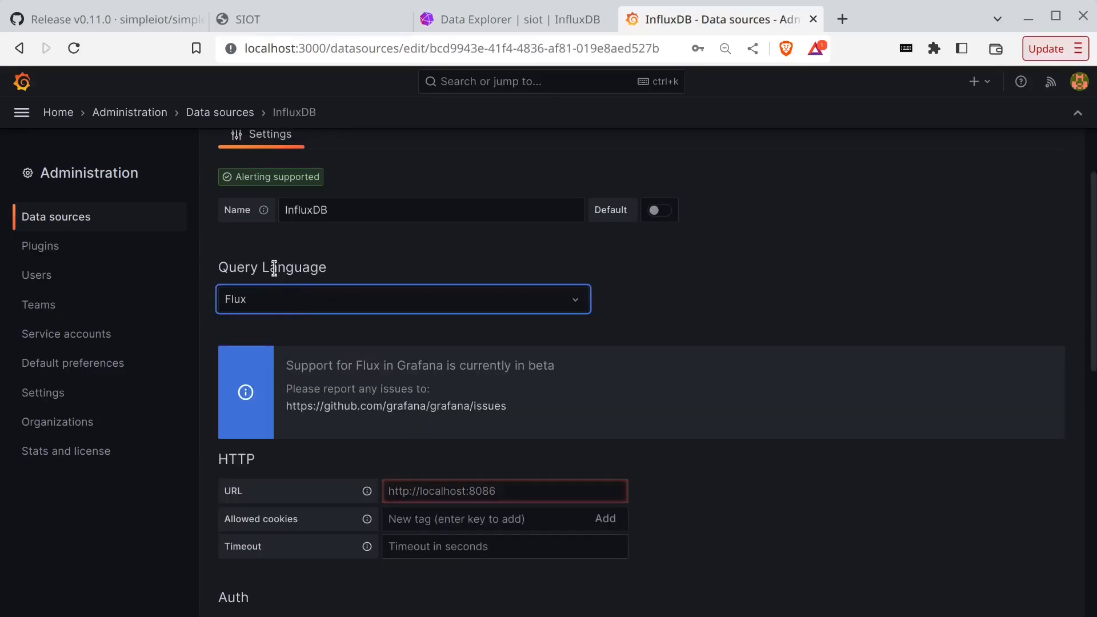
pyautogui.click(292, 314)
pyautogui.click(275, 380)
pyautogui.click(450, 490)
pyautogui.write('http://localhost:8086')
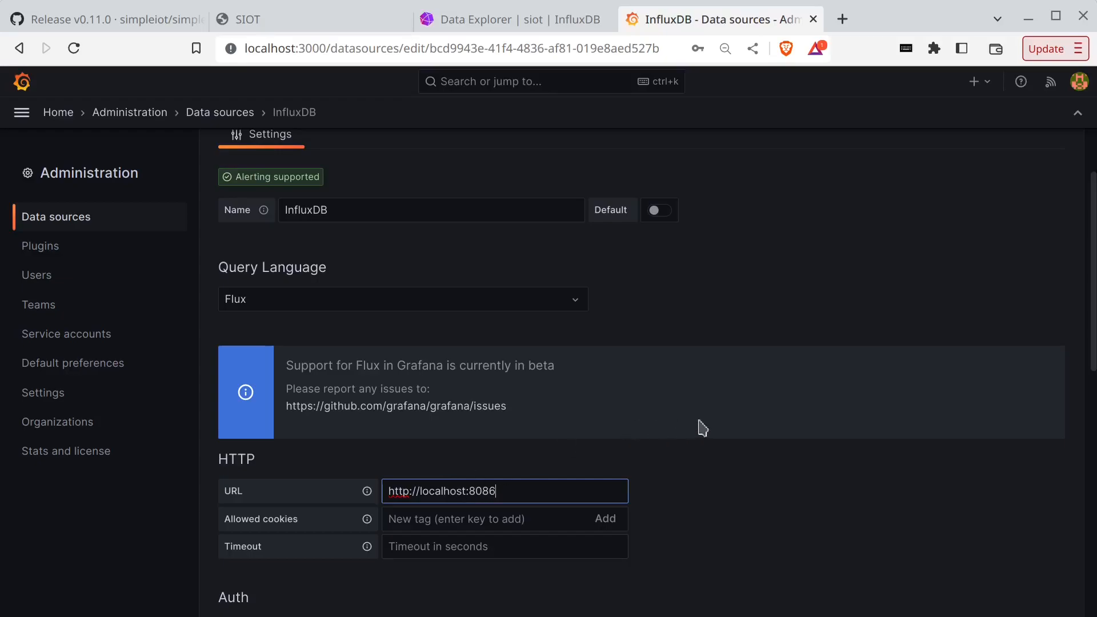
pyautogui.scroll(-10, 708, 424)
pyautogui.scroll(-3, 707, 422)
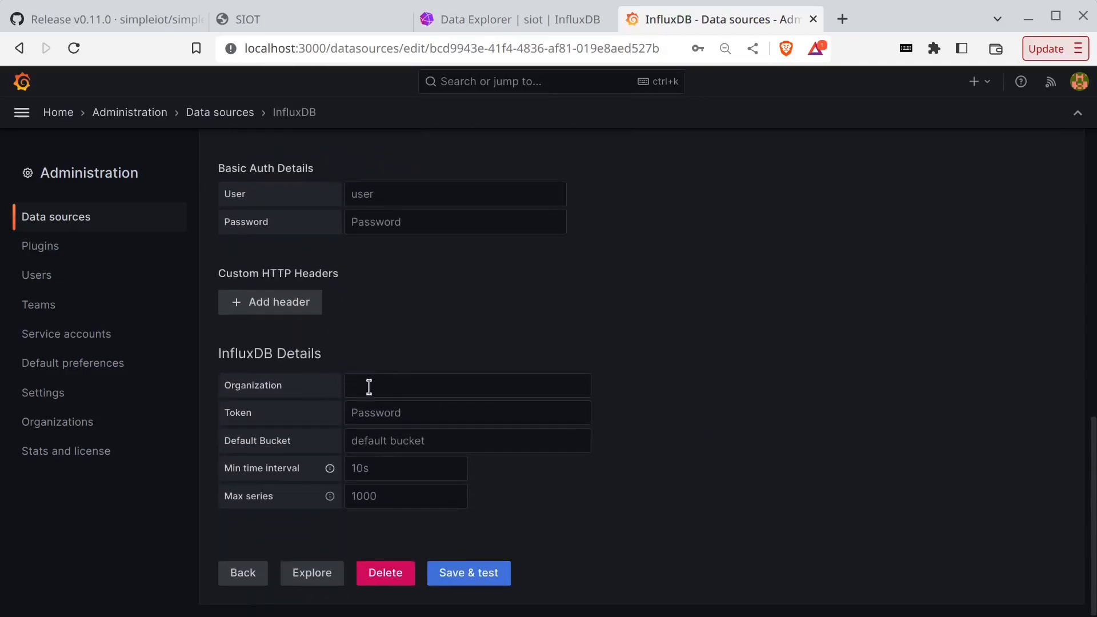
# - Enter organization siot, paste the token, set bucket siot, and save & test
pyautogui.click(370, 387)
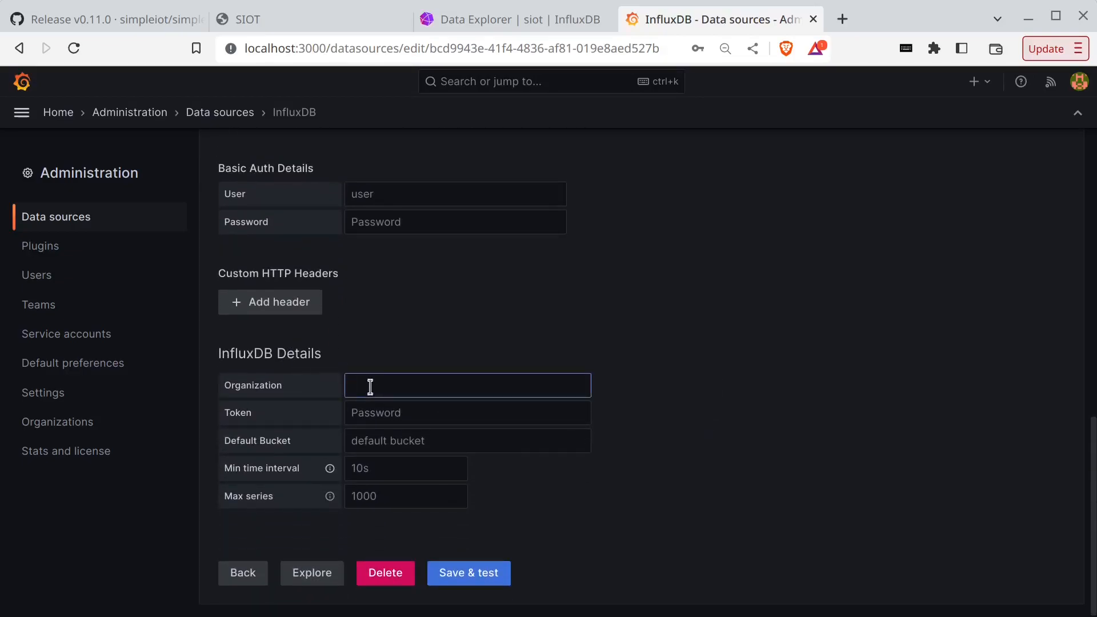
pyautogui.press('Tab')
pyautogui.hotkey('ctrl', 'v')
pyautogui.press('Tab')
pyautogui.write('s')
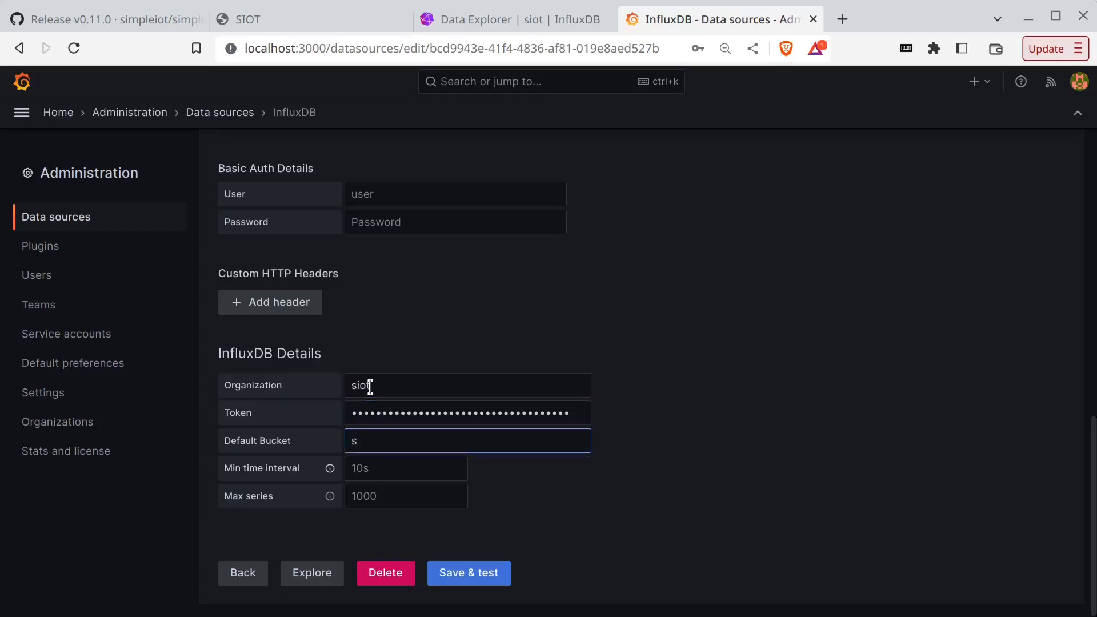
pyautogui.click(463, 579)
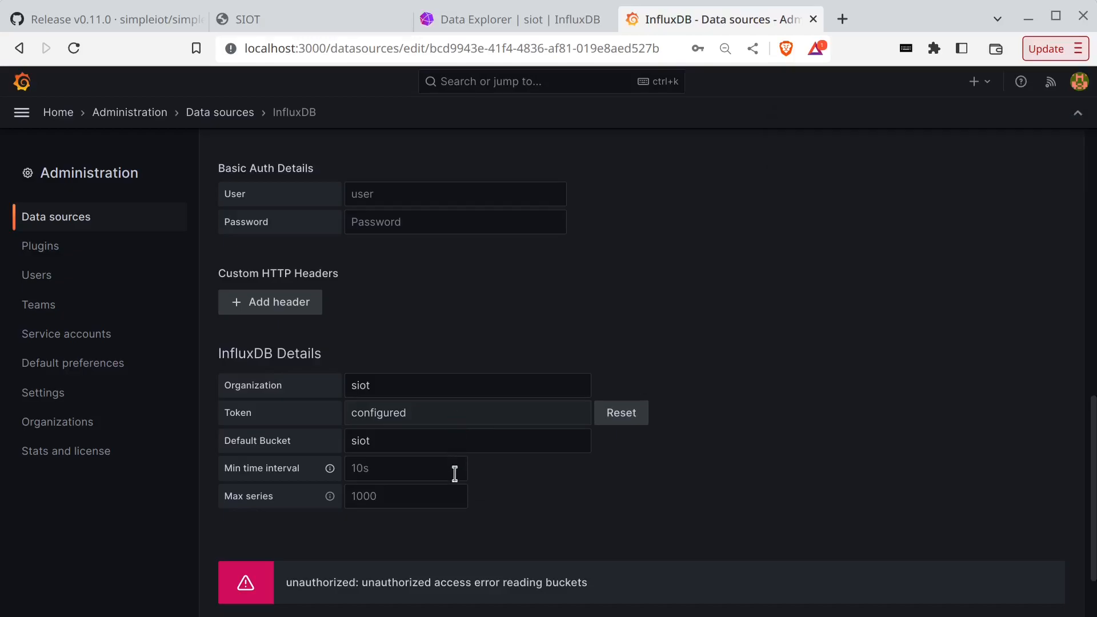
pyautogui.scroll(9, 455, 474)
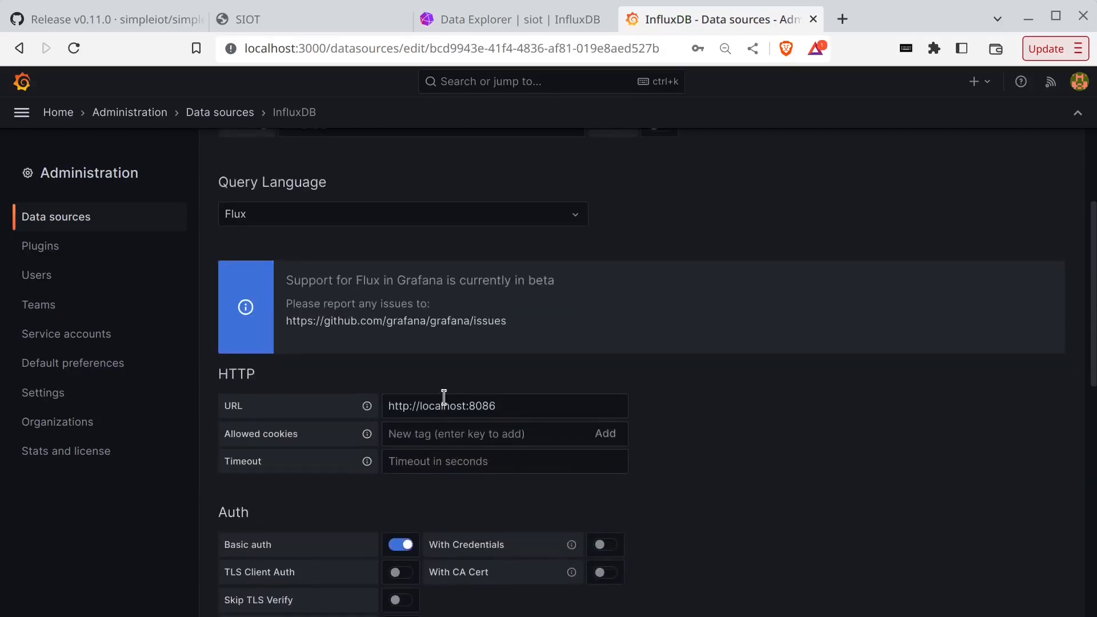
pyautogui.scroll(-9, 444, 396)
# - Copy the InfluxDB node's Auth Token value in SIOT and switch back to Grafana
pyautogui.click(312, 20)
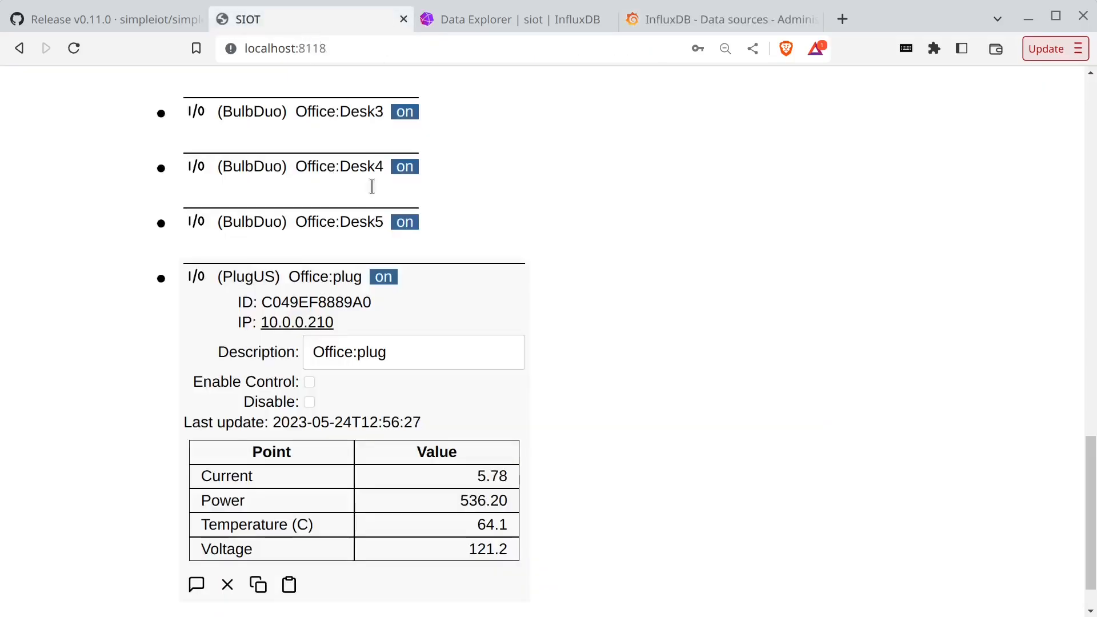
pyautogui.scroll(15, 385, 440)
pyautogui.scroll(2, 311, 307)
pyautogui.scroll(-6, 311, 298)
pyautogui.click(315, 337)
pyautogui.hotkey('ctrl', 'a')
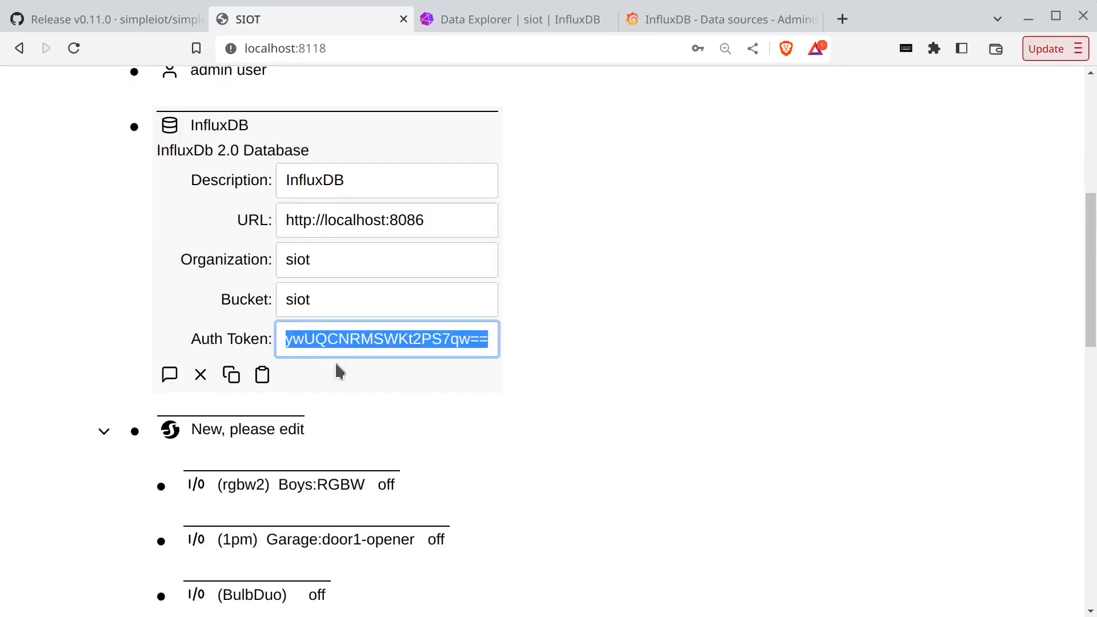
pyautogui.click(697, 21)
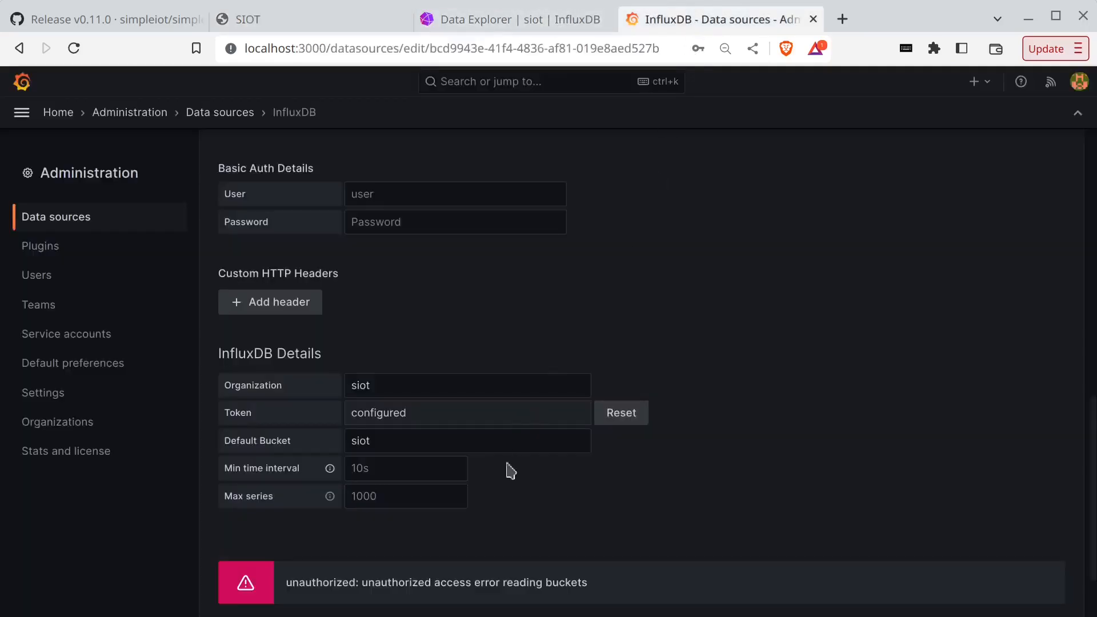
# - Reset and paste the new token, save & test for 1 bucket found, then return home
pyautogui.click(628, 412)
pyautogui.click(561, 412)
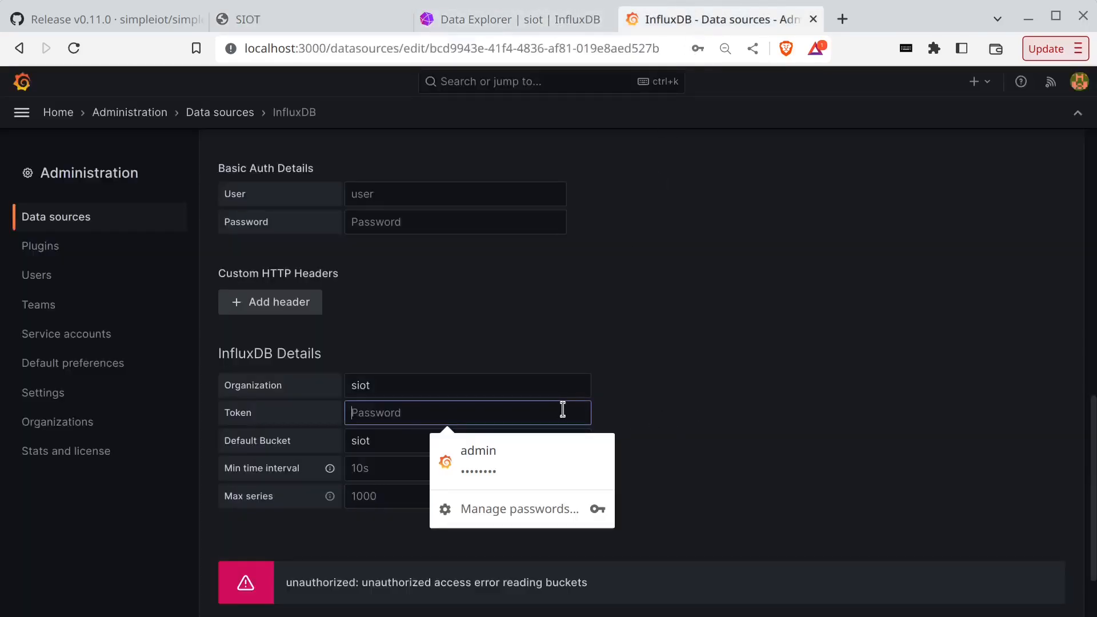
pyautogui.hotkey('ctrl', 'v')
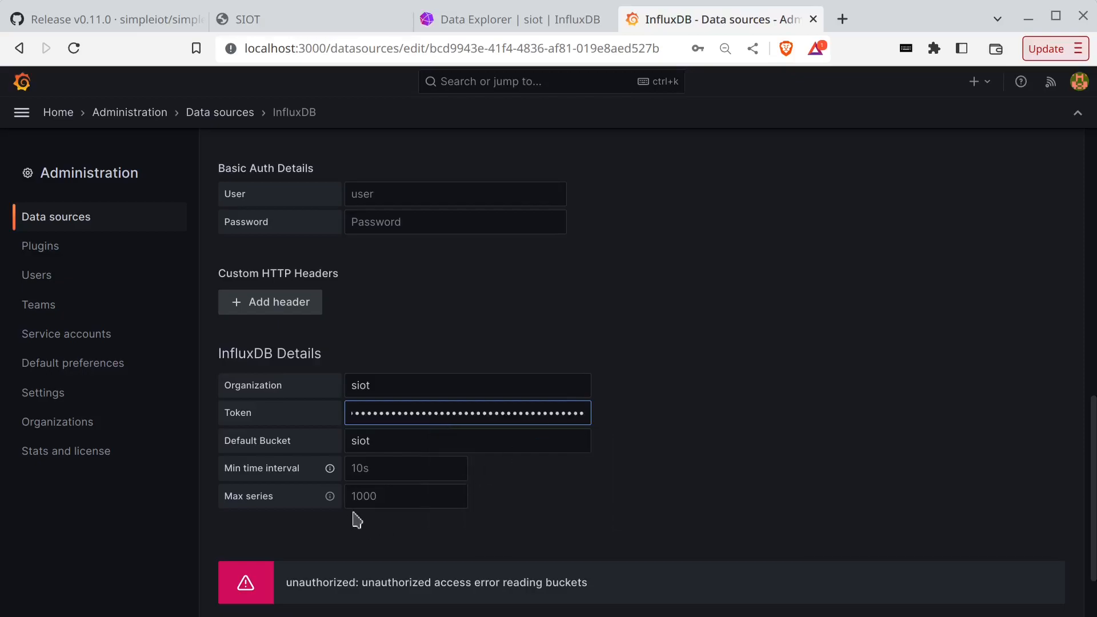
pyautogui.scroll(-2, 703, 540)
pyautogui.click(465, 574)
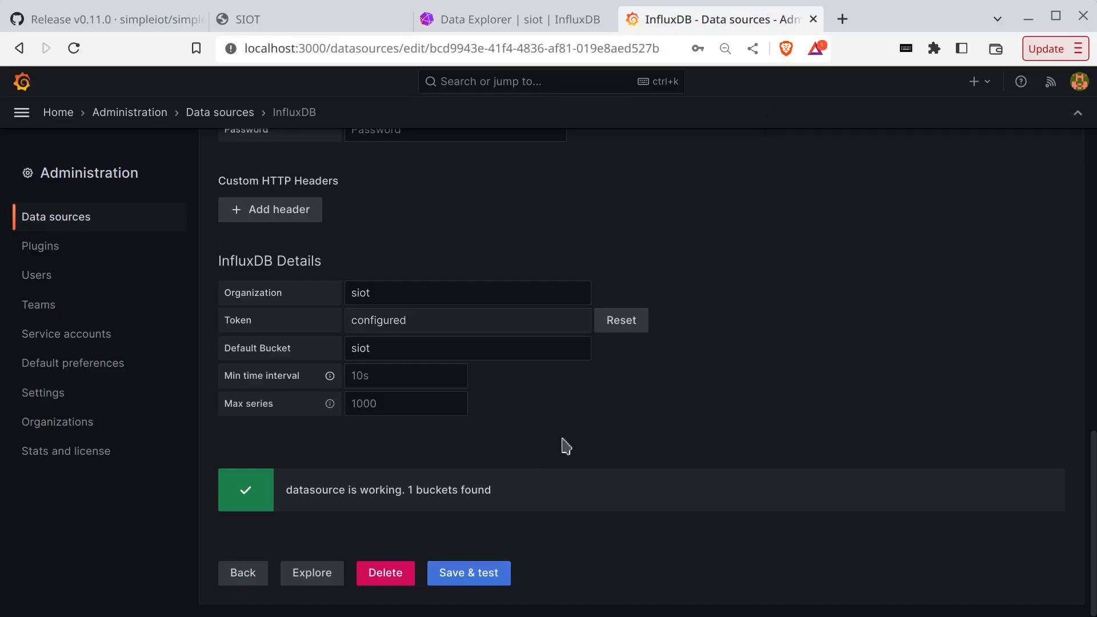
pyautogui.scroll(15, 565, 445)
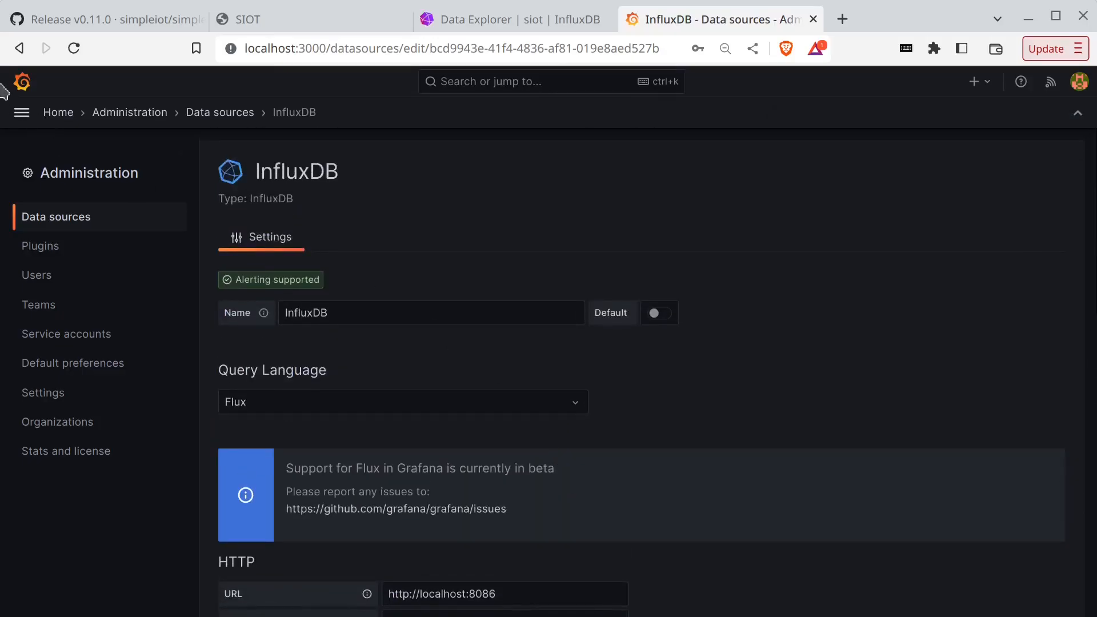
pyautogui.click(21, 82)
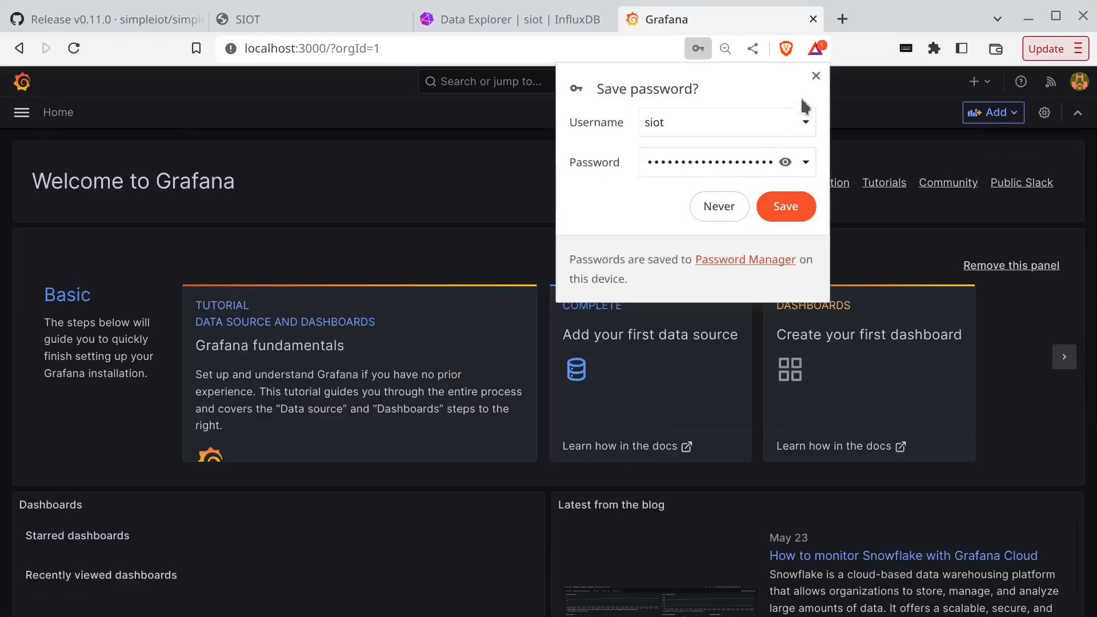
pyautogui.click(816, 76)
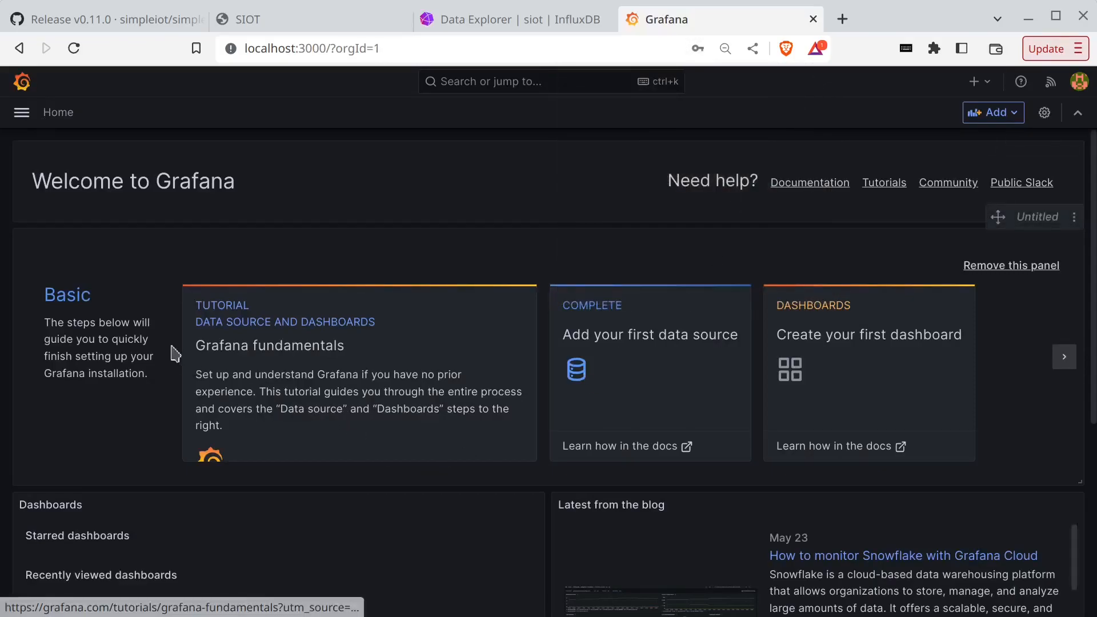
# - Create a new dashboard and add a first visualization panel
pyautogui.click(21, 112)
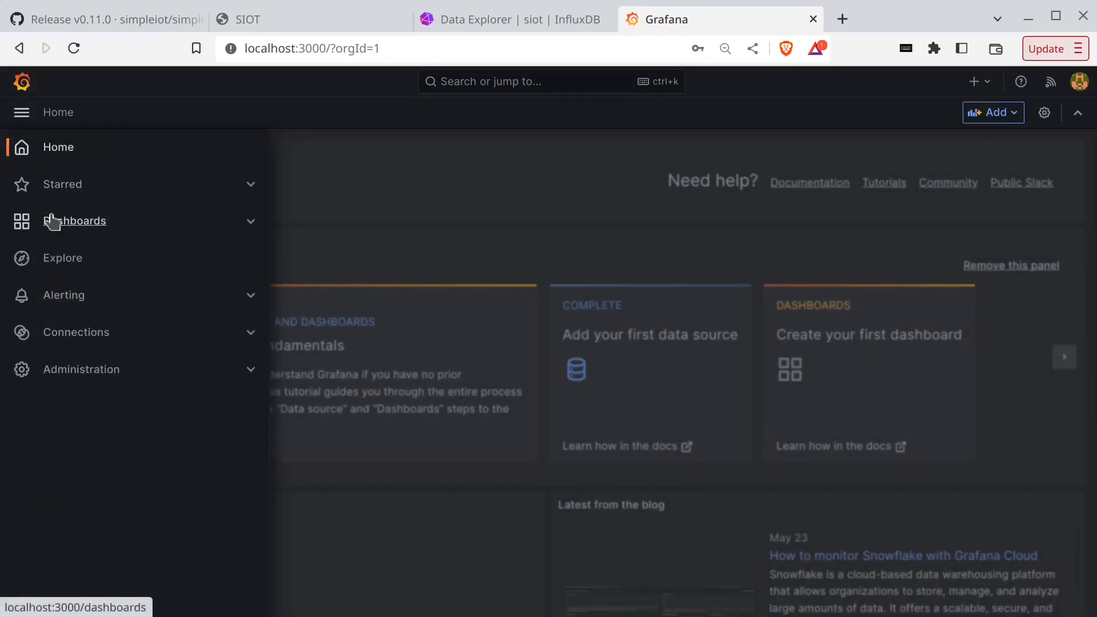
pyautogui.click(53, 221)
pyautogui.click(1034, 234)
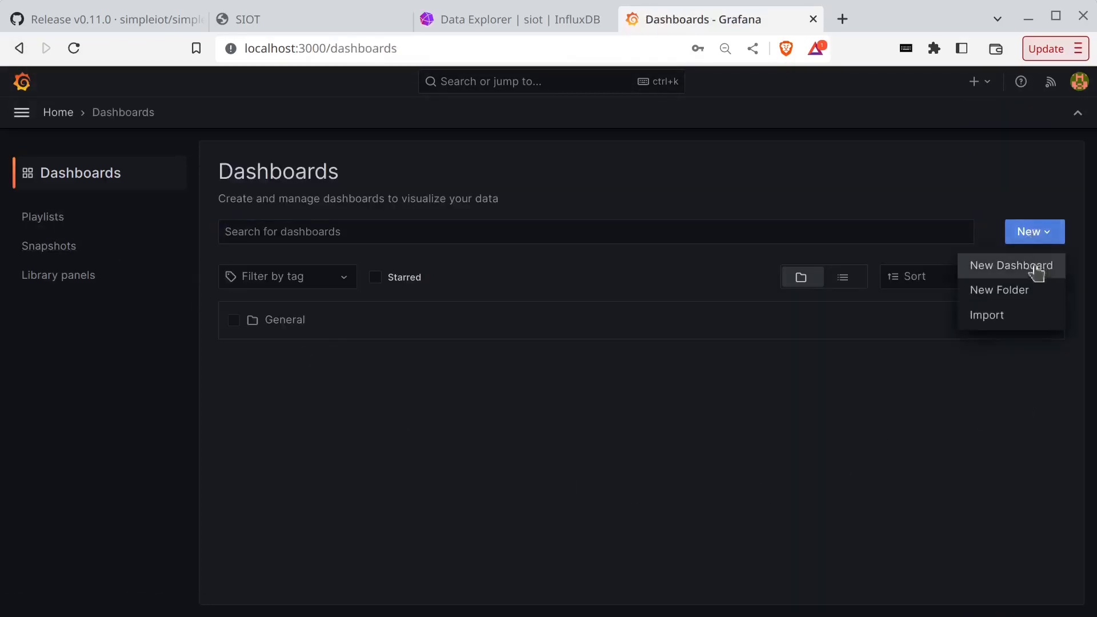
pyautogui.click(1037, 270)
pyautogui.click(537, 366)
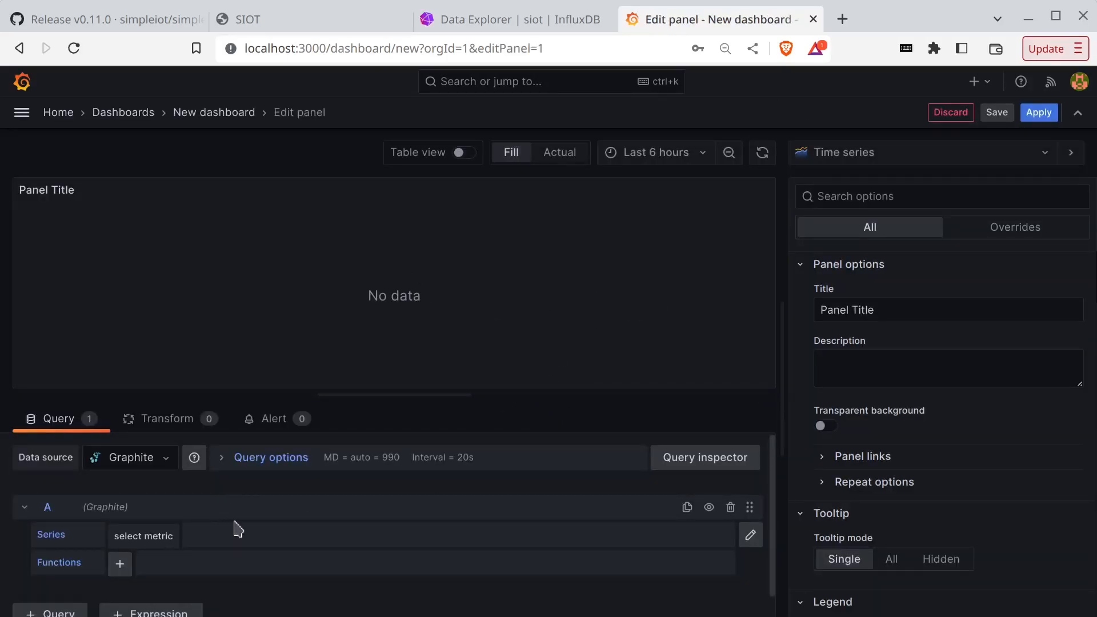
# - Set the panel's data source to InfluxDB and insert the simple Flux sample query
pyautogui.scroll(-1, 238, 530)
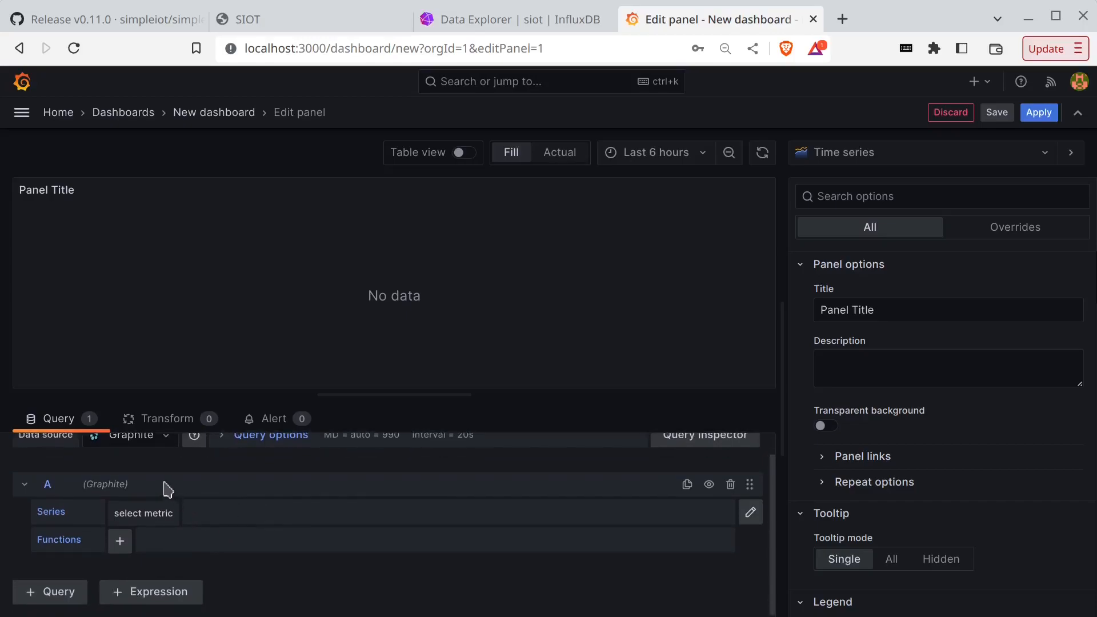
pyautogui.scroll(1, 167, 489)
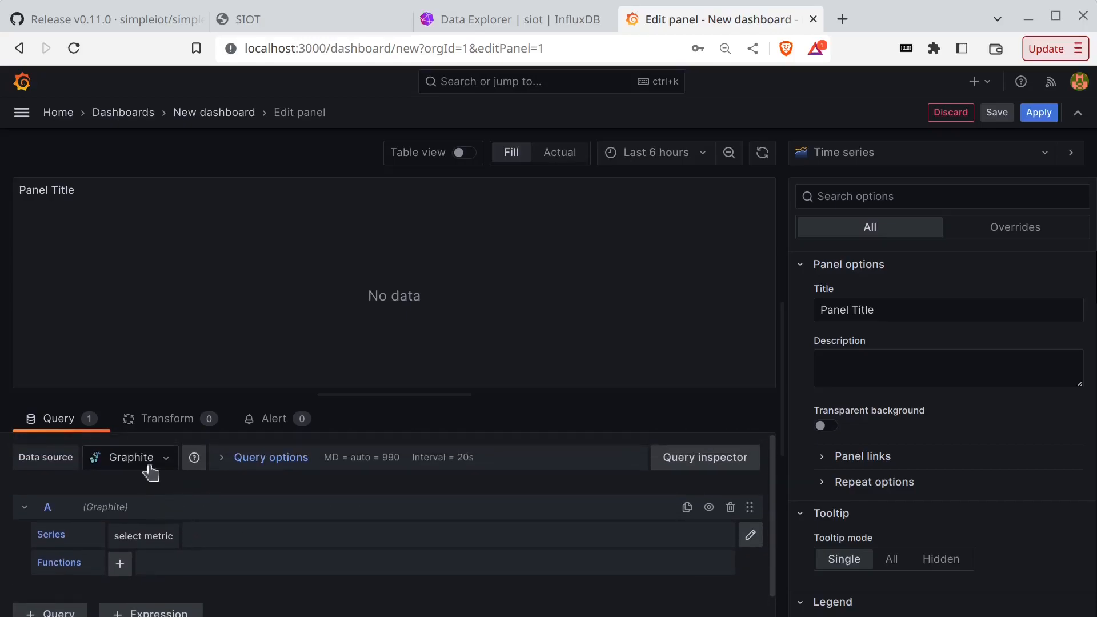
pyautogui.click(149, 466)
pyautogui.click(149, 518)
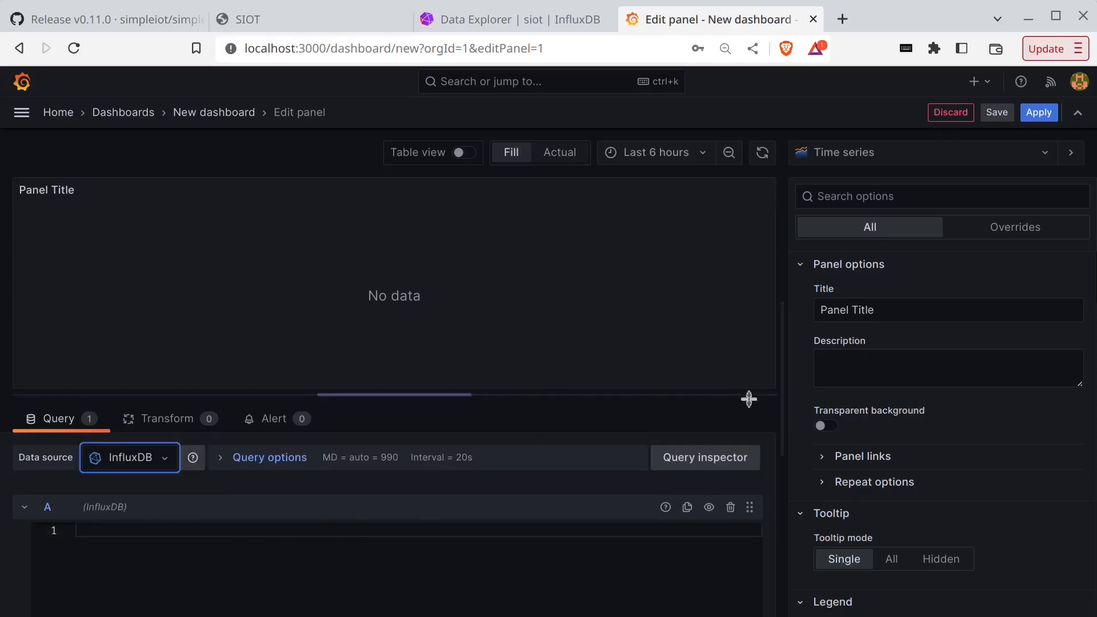
pyautogui.scroll(-7, 1067, 453)
pyautogui.scroll(2, 1067, 453)
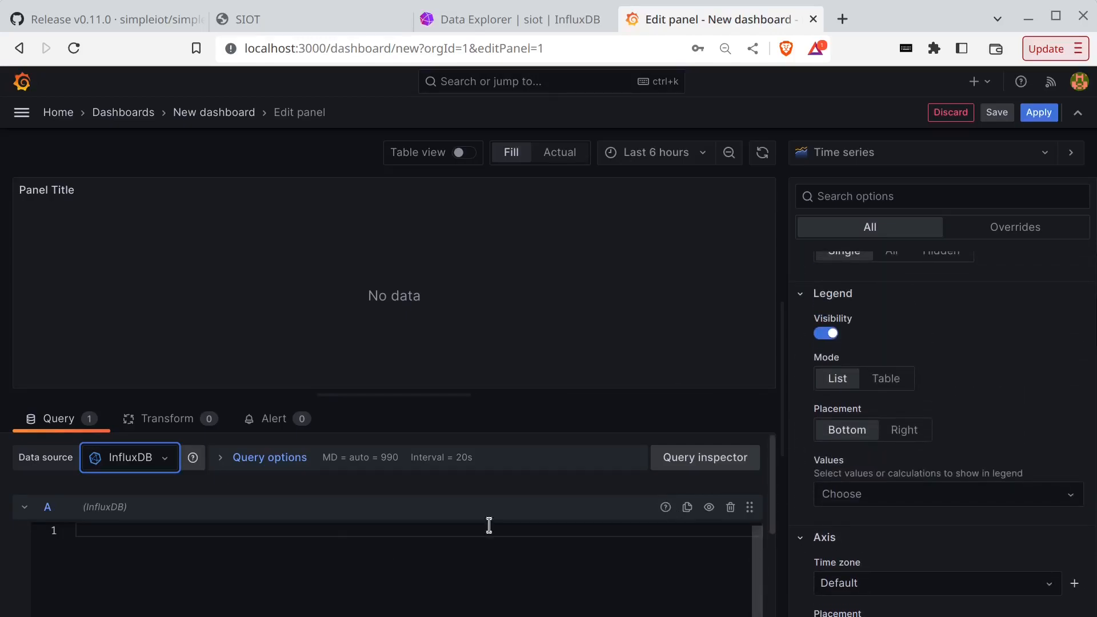
pyautogui.moveTo(773, 492); pyautogui.dragTo(766, 534)
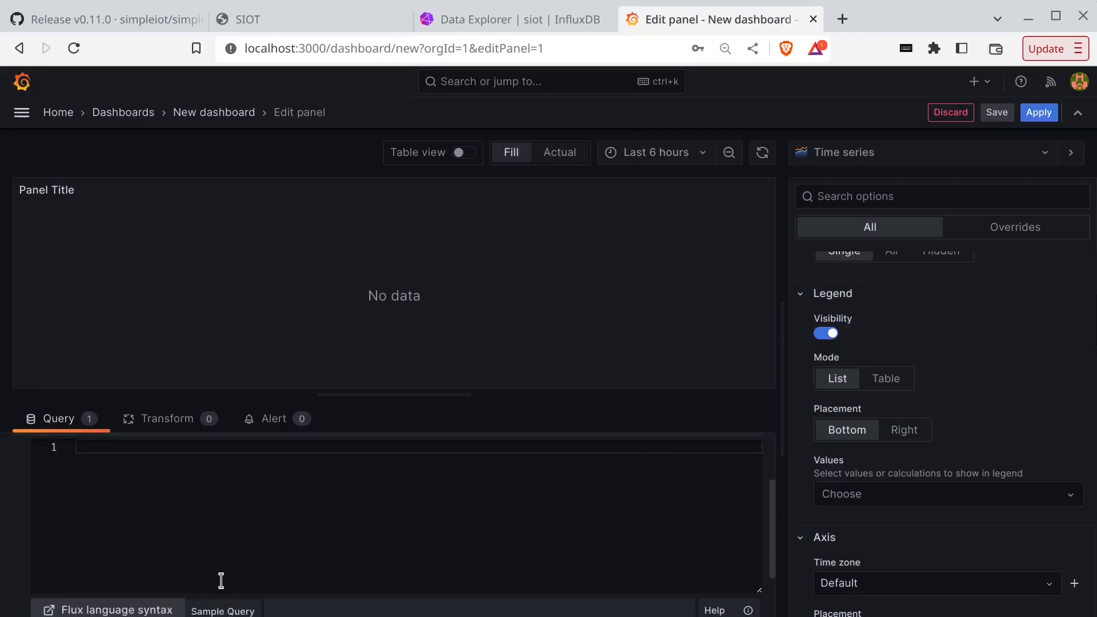
pyautogui.click(226, 610)
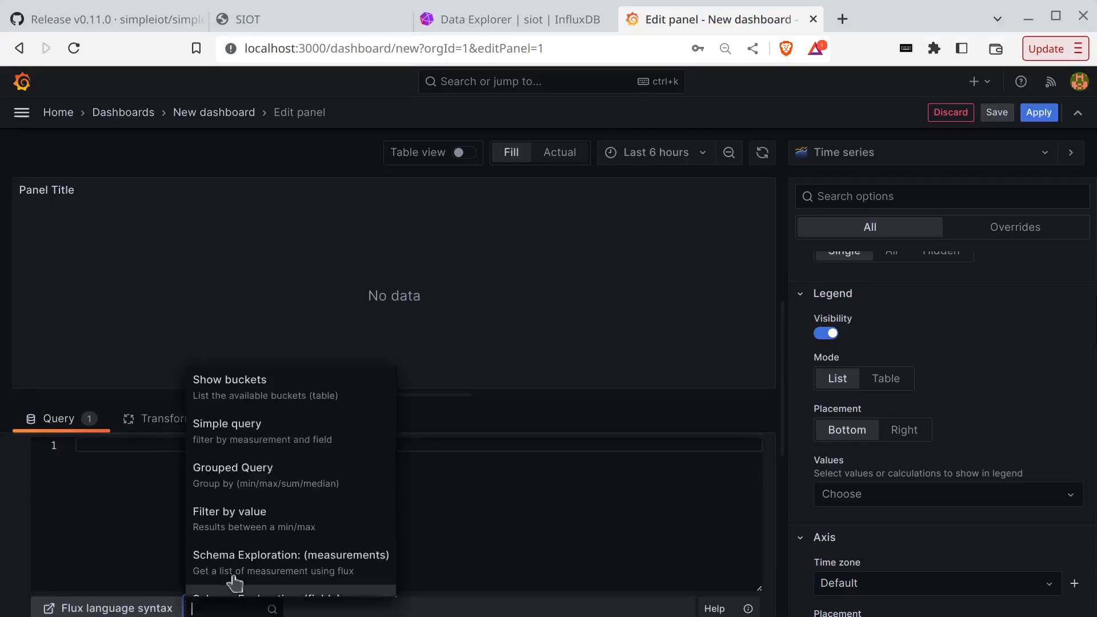
pyautogui.click(246, 442)
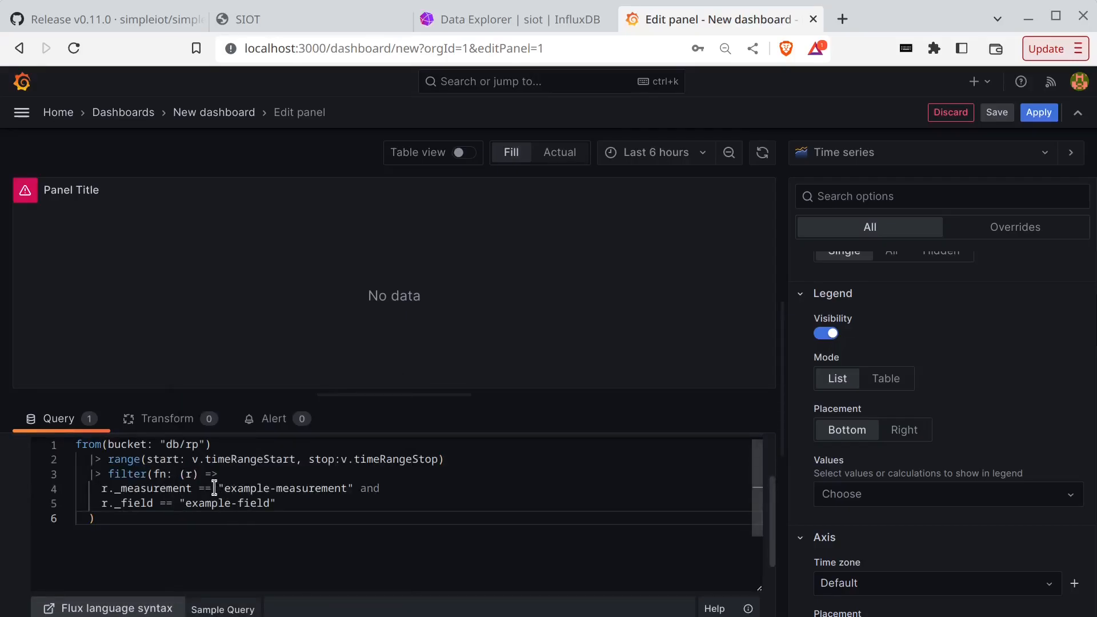
# - Widen the panel time range to 24 hours and clear the sample query
pyautogui.hotkey('ctrl', 'z')
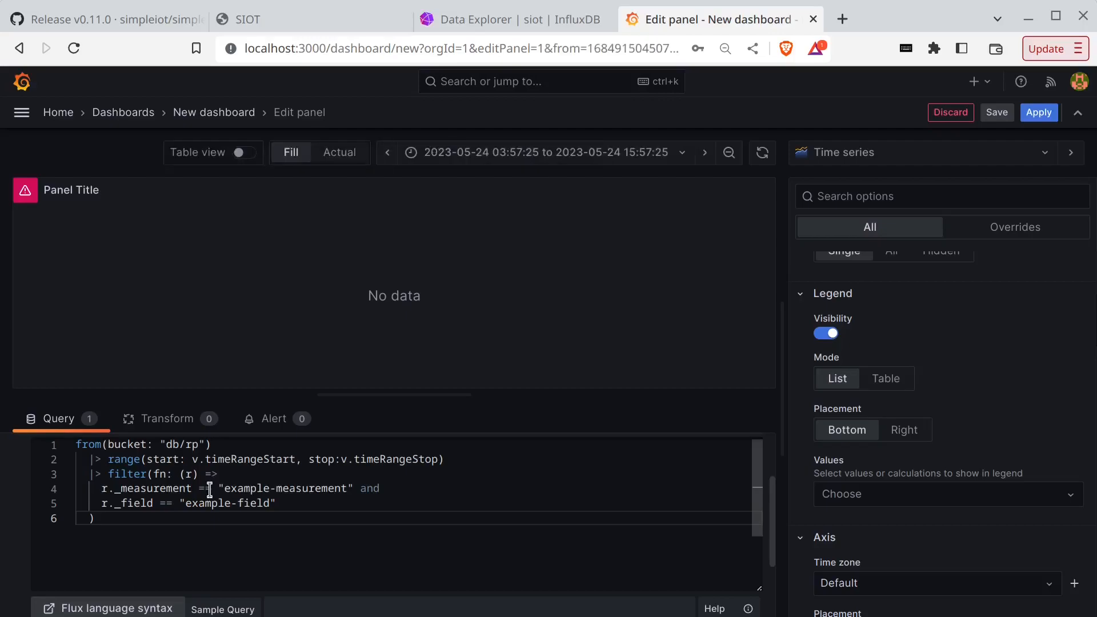
pyautogui.hotkey('ctrl', 'z')
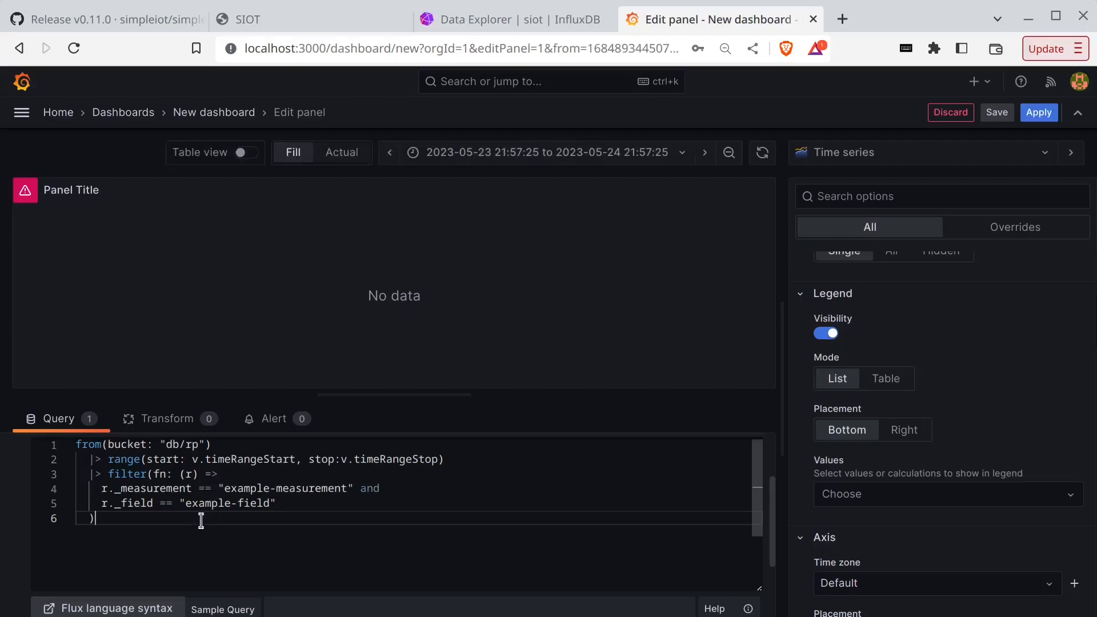
pyautogui.hotkey('ctrl', 'a')
pyautogui.press('BackSpace')
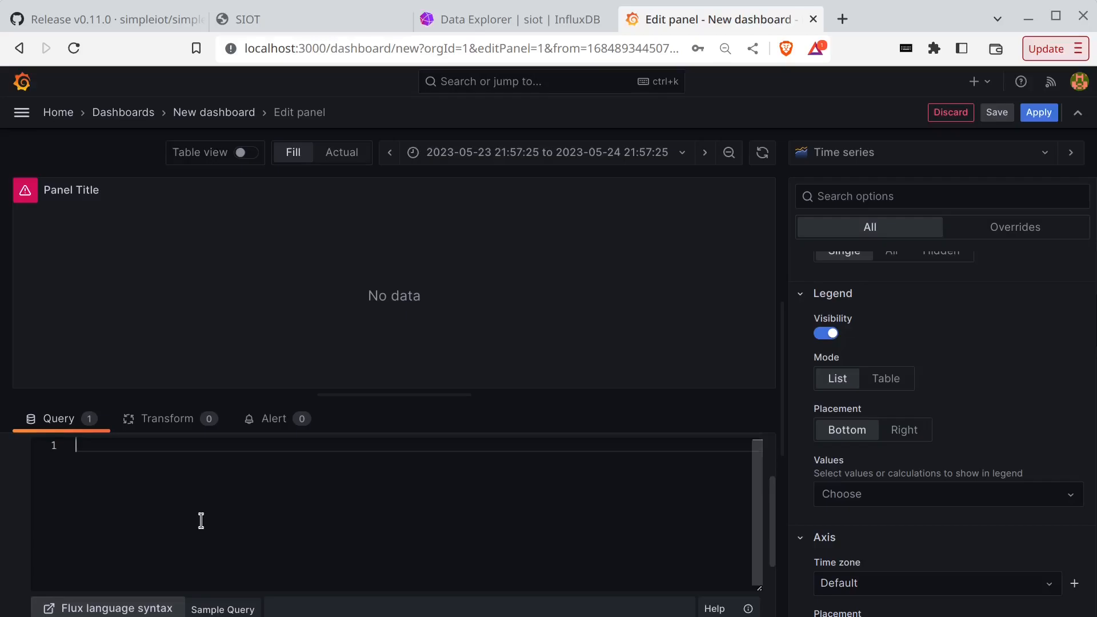
pyautogui.hotkey('ctrl', 'shift', 'Tab')
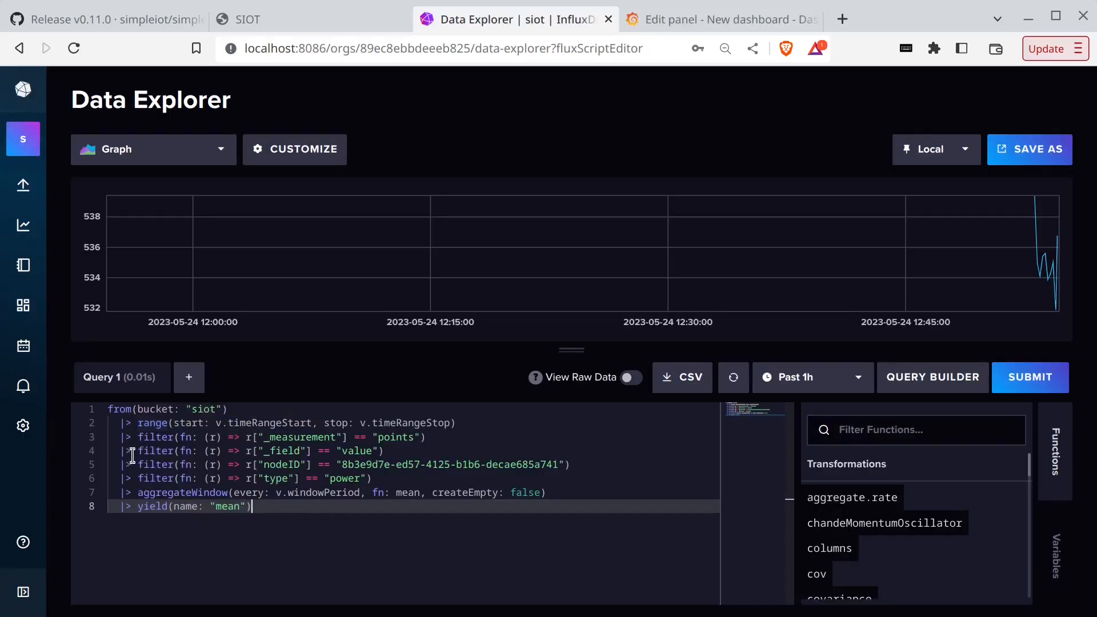
# - Copy the siot power Flux script from Data Explorer into the Grafana panel's query editor
pyautogui.moveTo(110, 408); pyautogui.dragTo(283, 509)
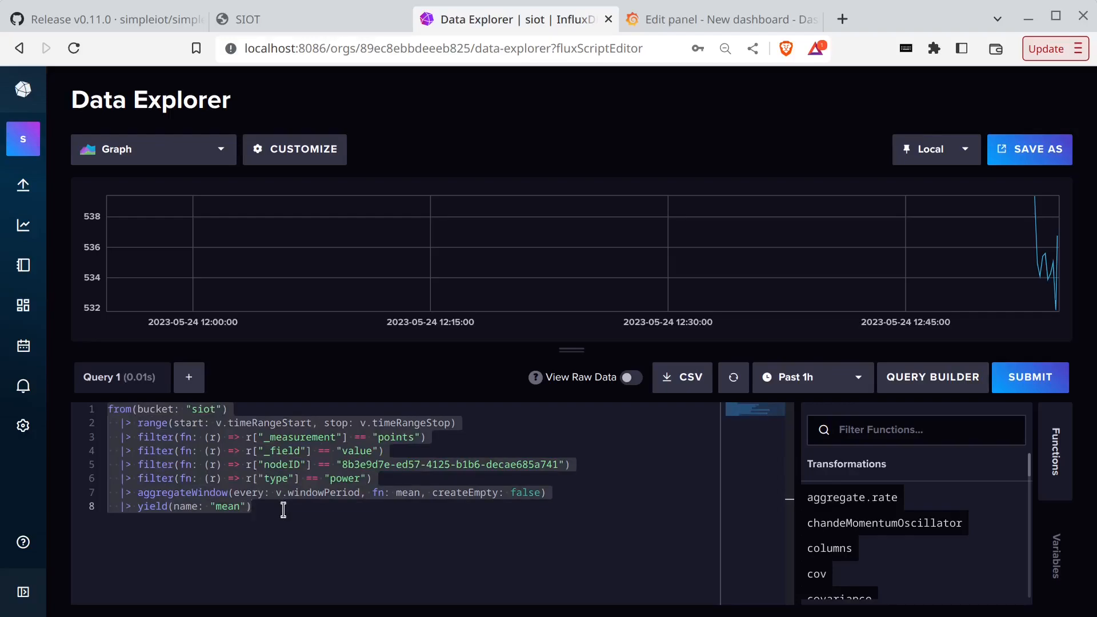
pyautogui.hotkey('ctrl', 'c')
pyautogui.hotkey('ctrl', 'Tab')
pyautogui.hotkey('ctrl', 'v')
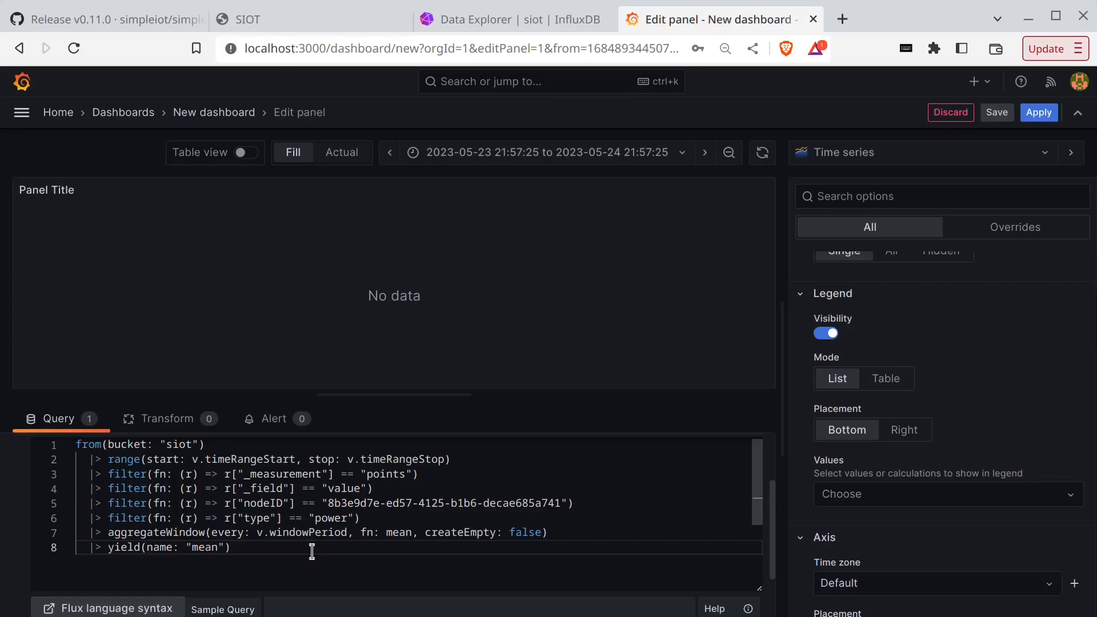
# - Run the pasted power query and set the panel time range to Last 5 minutes
pyautogui.click(331, 375)
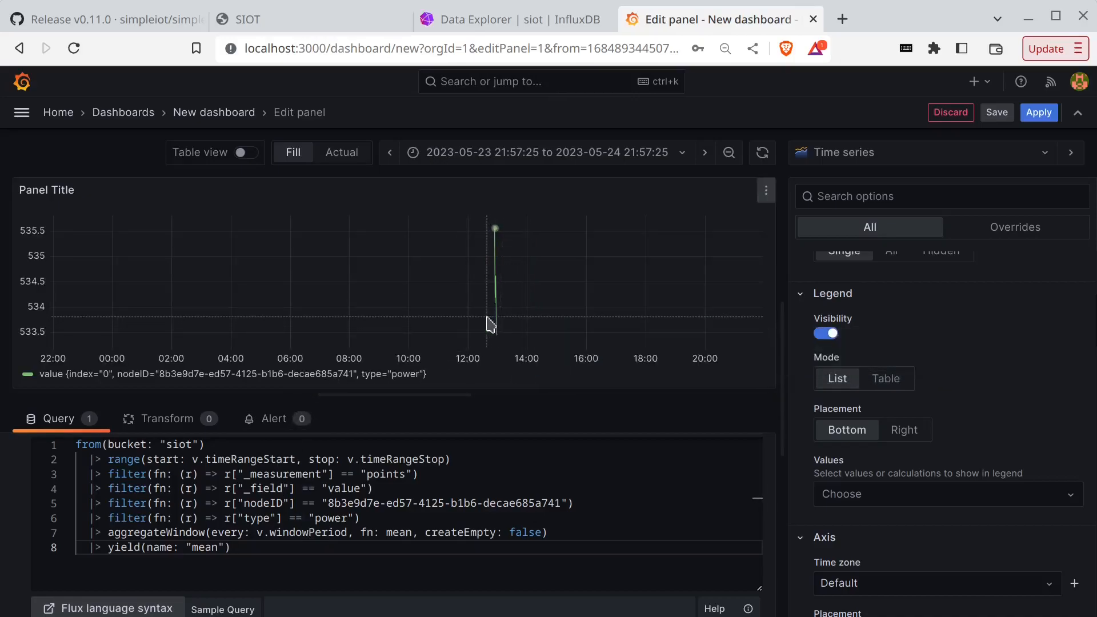
pyautogui.click(601, 162)
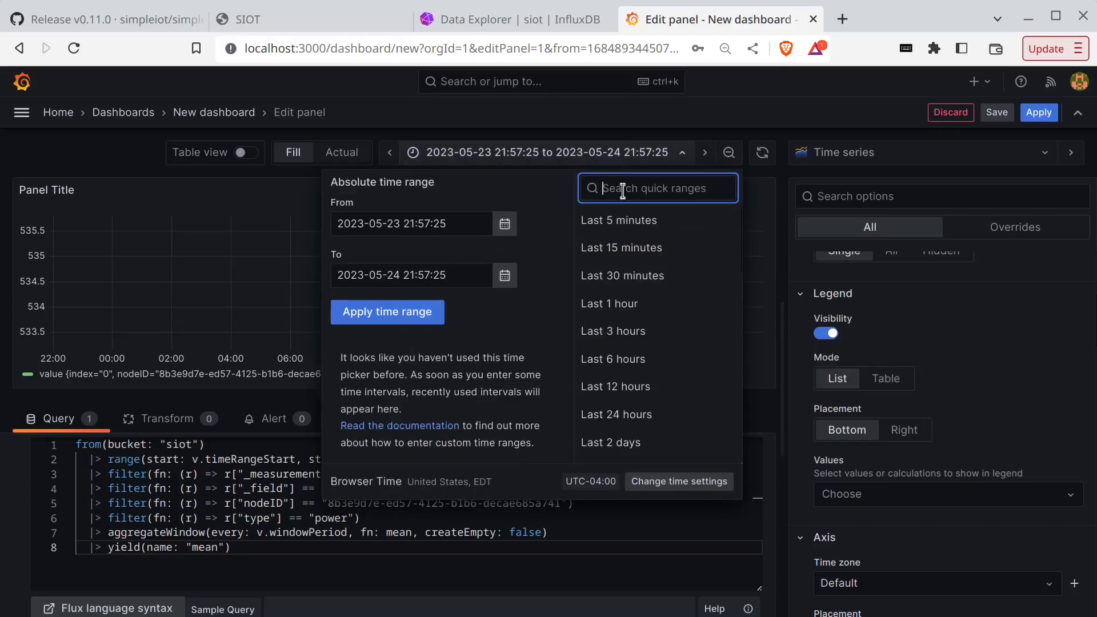
pyautogui.click(615, 219)
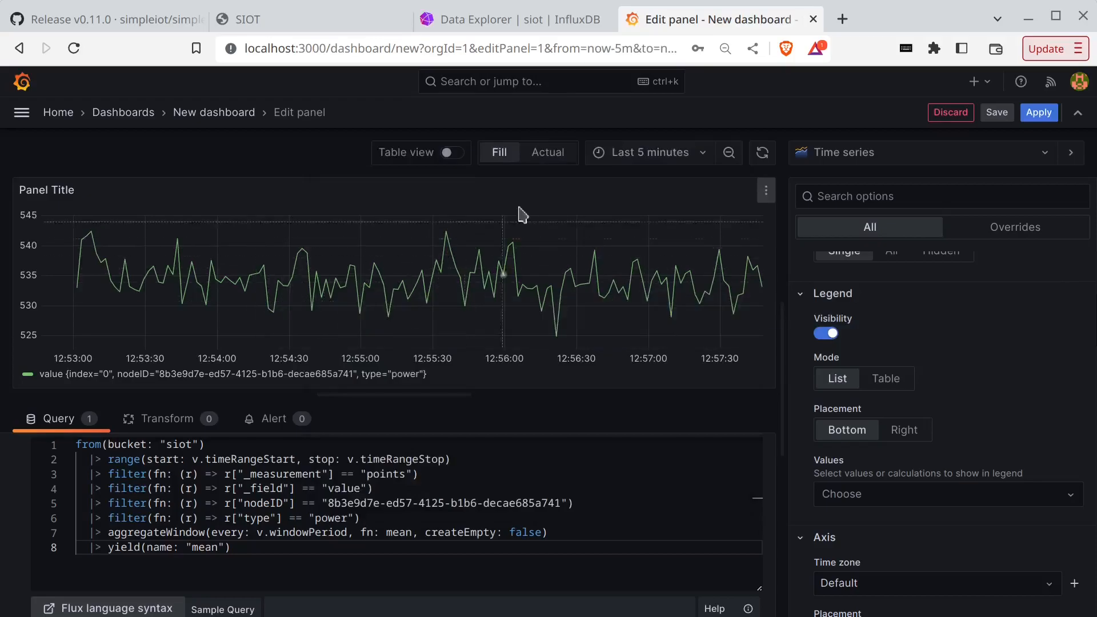
pyautogui.click(512, 24)
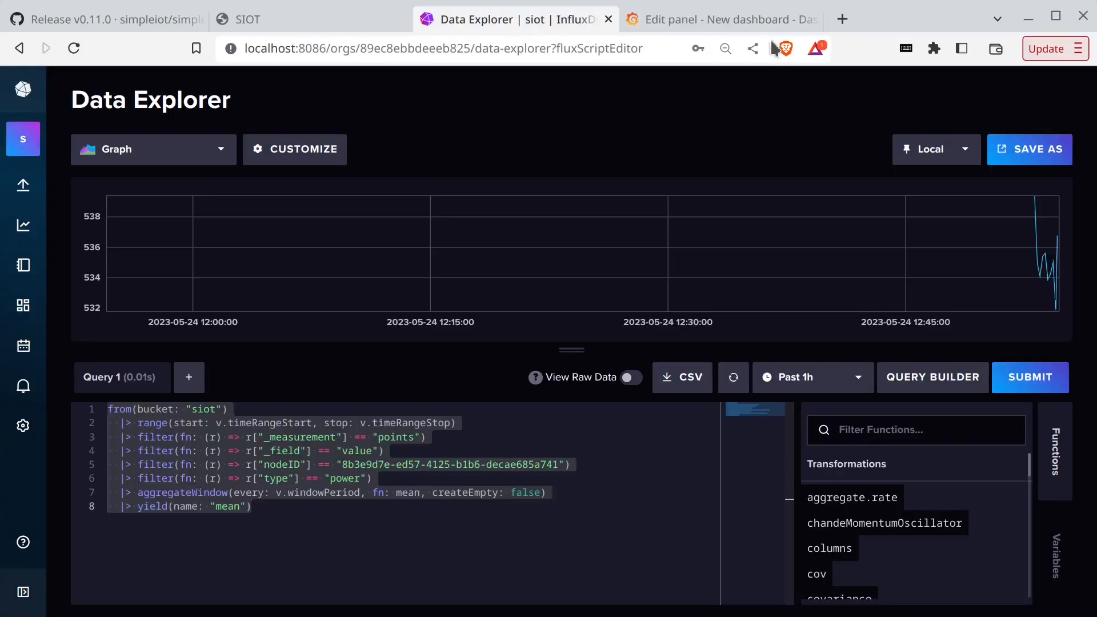
pyautogui.click(757, 22)
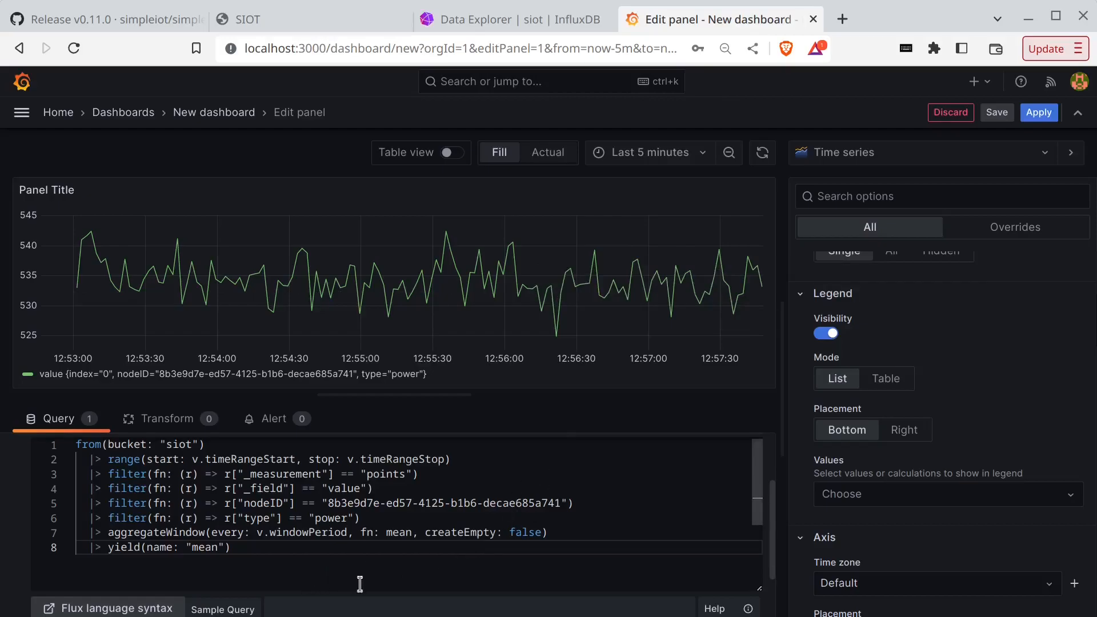
pyautogui.scroll(-1, 426, 583)
pyautogui.scroll(-1, 572, 581)
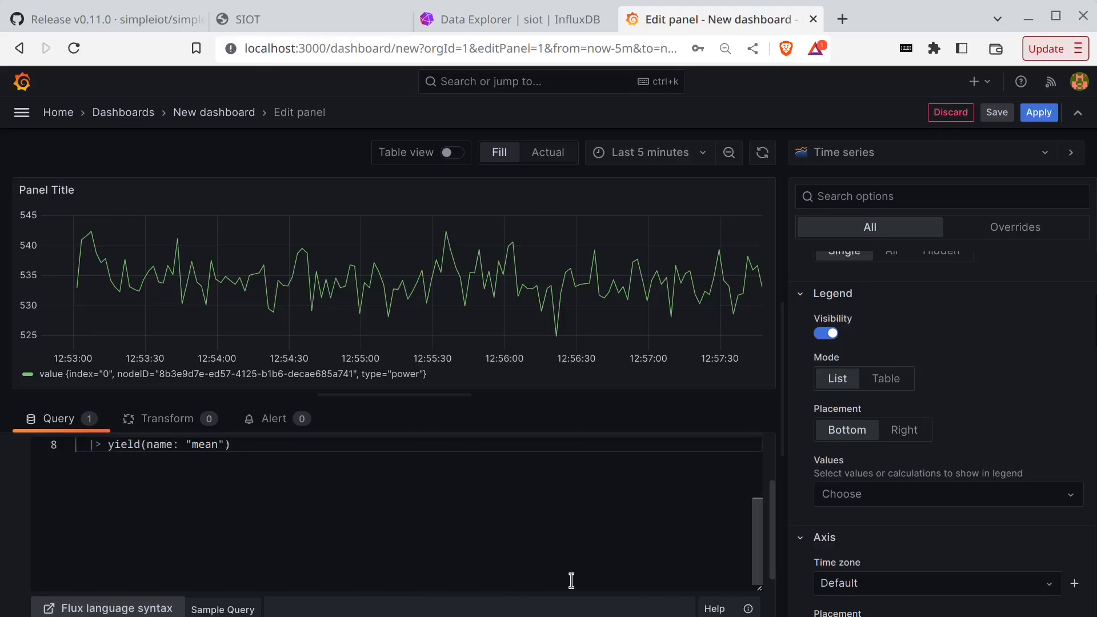
pyautogui.scroll(2, 572, 581)
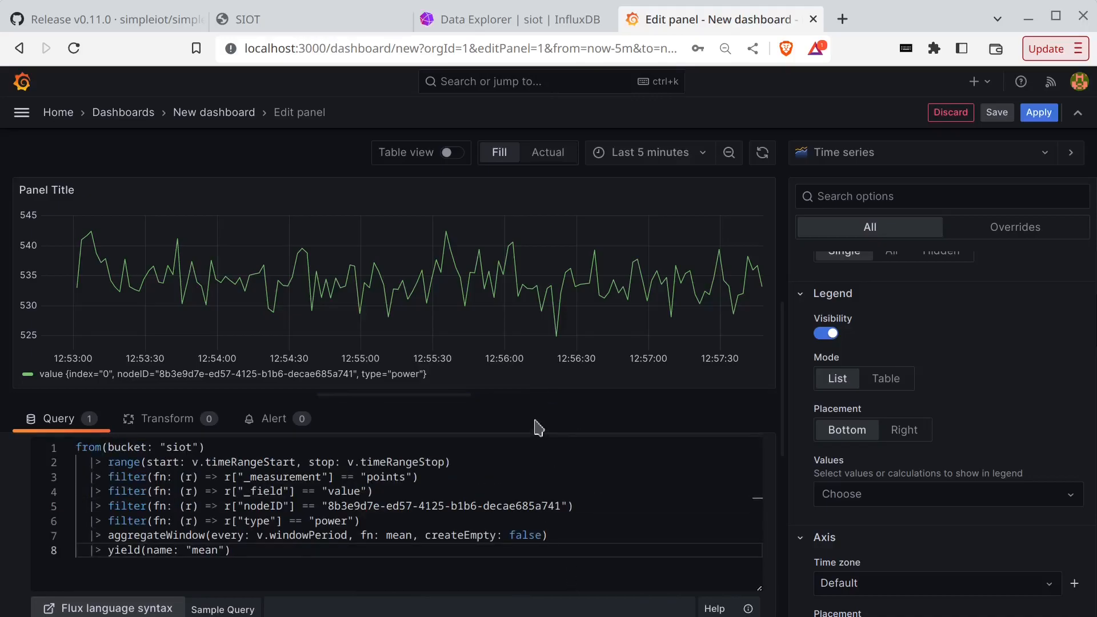
pyautogui.keyDown('ctrl'); pyautogui.scroll(-1, 539, 429); pyautogui.keyUp('ctrl')
pyautogui.keyDown('ctrl'); pyautogui.scroll(1, 537, 429); pyautogui.keyUp('ctrl')
pyautogui.scroll(3, 593, 461)
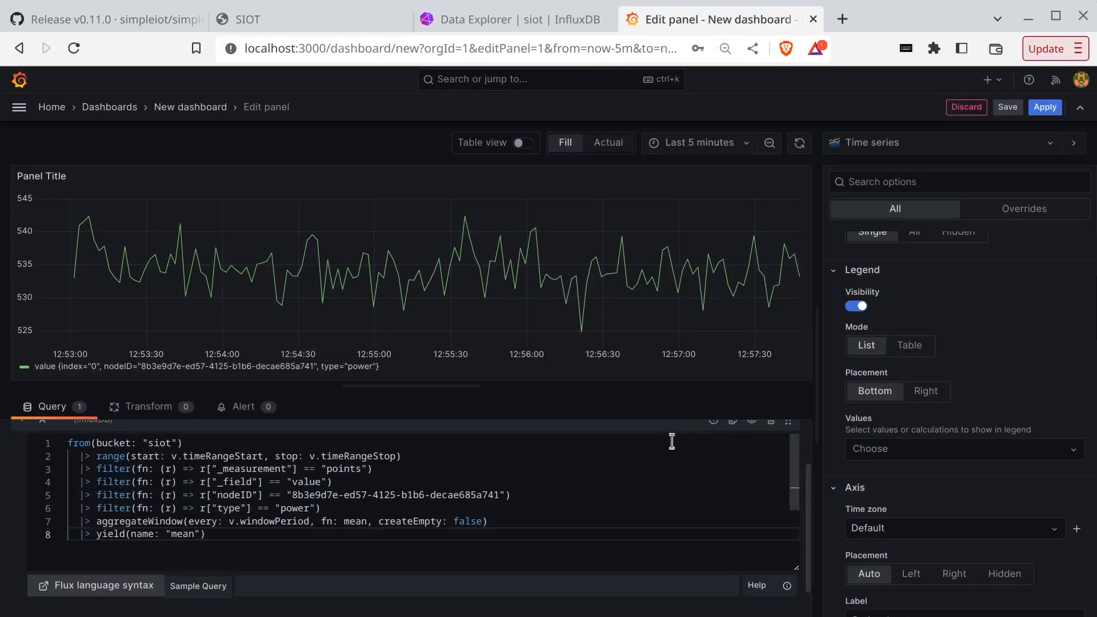
# - Duplicate query A, change its type filter from power to voltage, and refresh the plot
pyautogui.scroll(2, 811, 492)
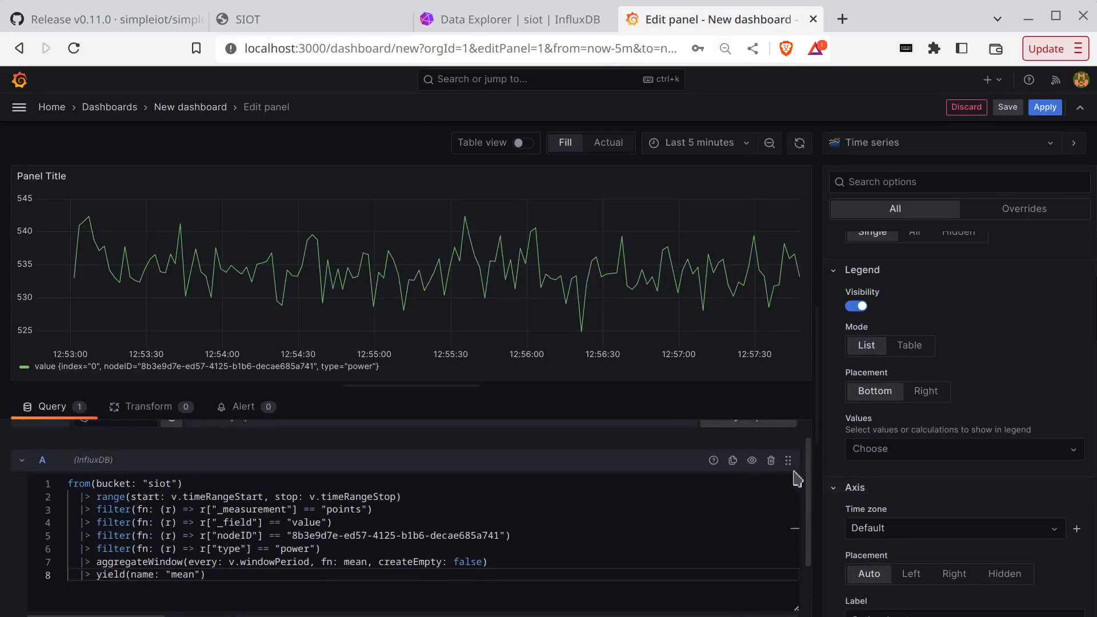
pyautogui.click(731, 465)
pyautogui.click(299, 472)
pyautogui.press('BackSpace')
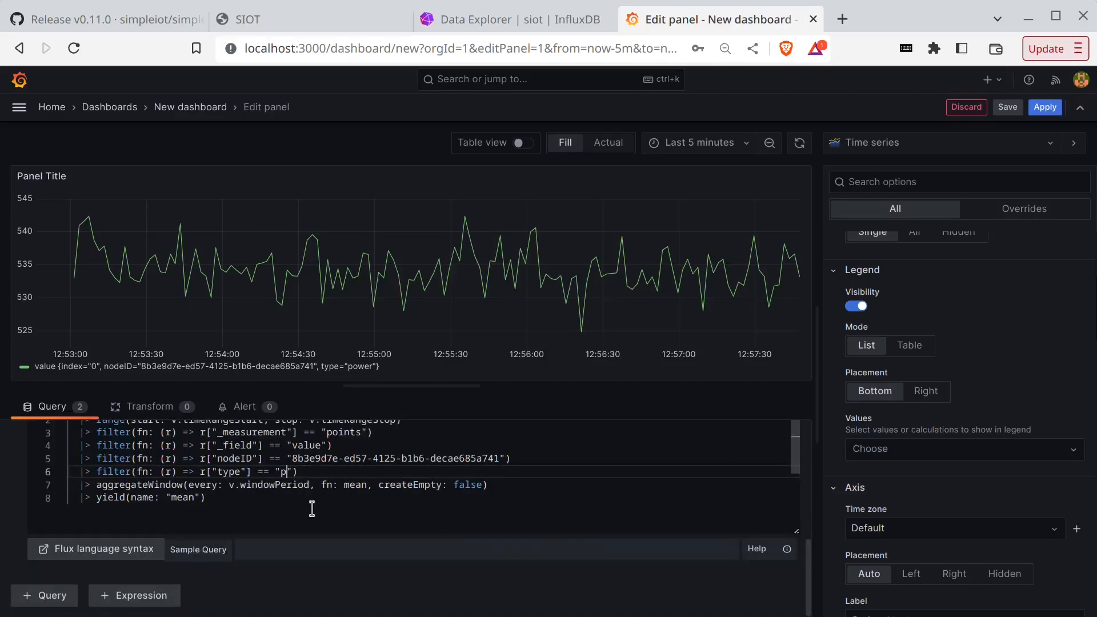
pyautogui.write('voltage')
pyautogui.click(428, 581)
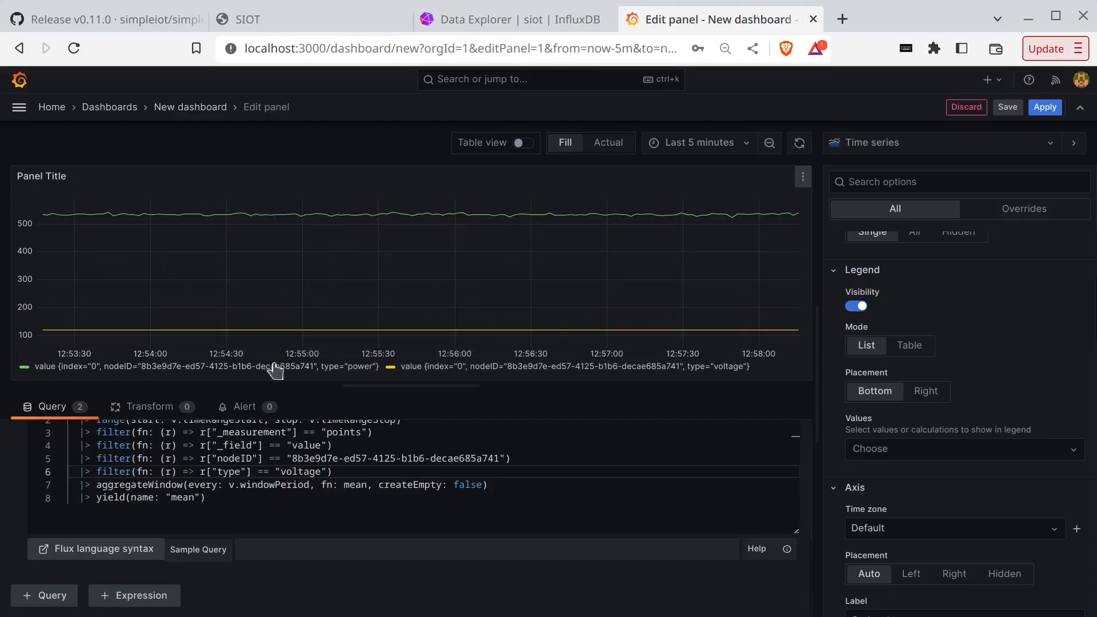
# - Add a field override that matches the power value field by name
pyautogui.click(1025, 212)
pyautogui.click(998, 258)
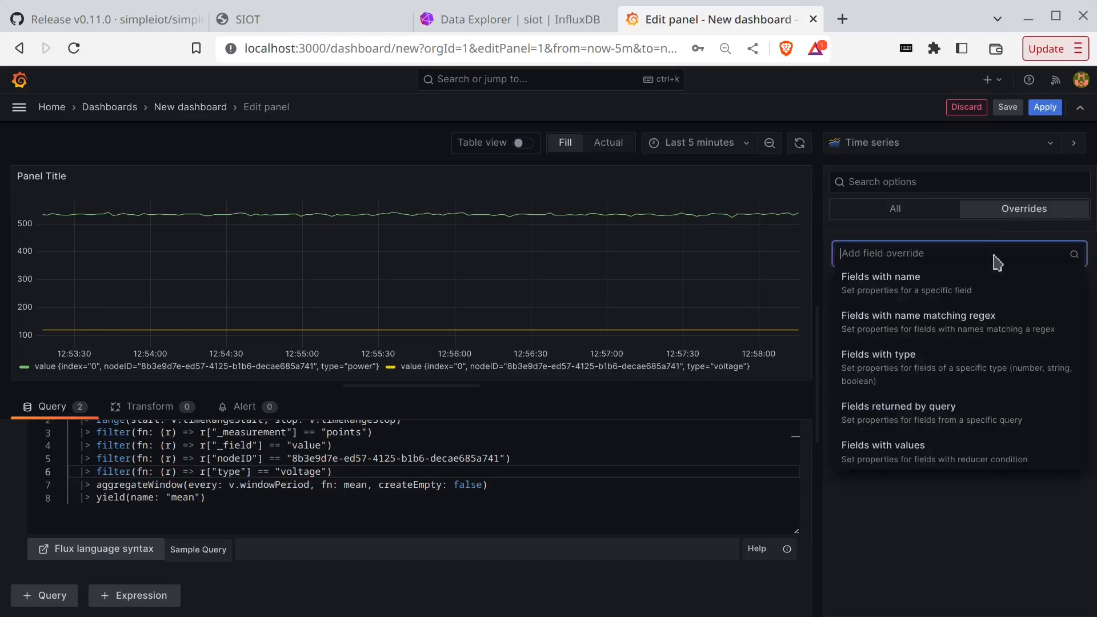
pyautogui.click(931, 257)
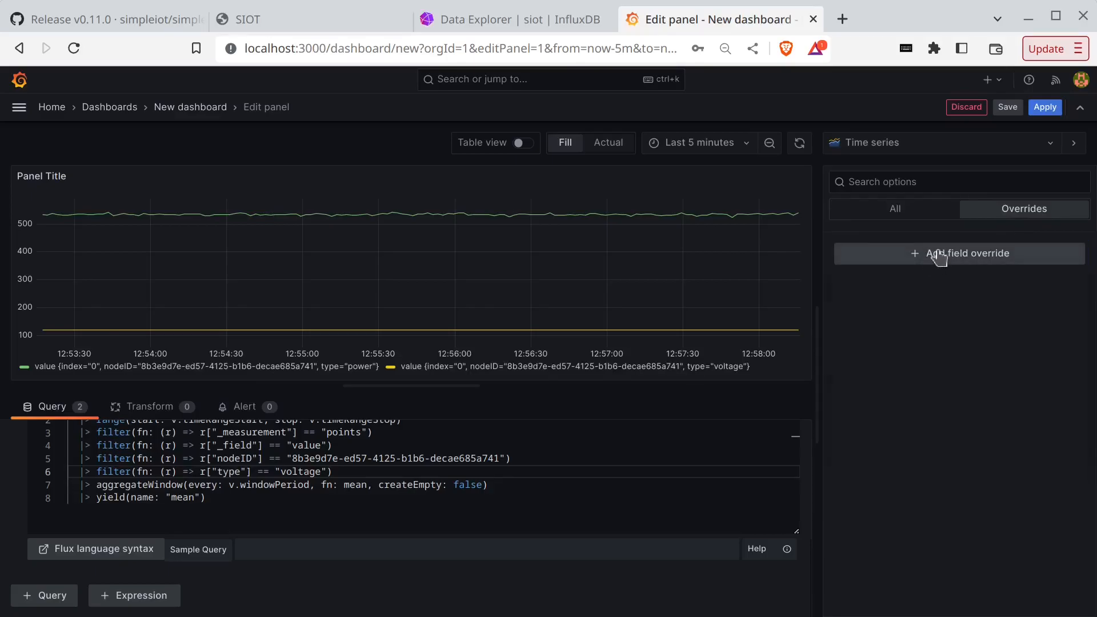
pyautogui.click(937, 256)
pyautogui.click(924, 282)
pyautogui.click(930, 282)
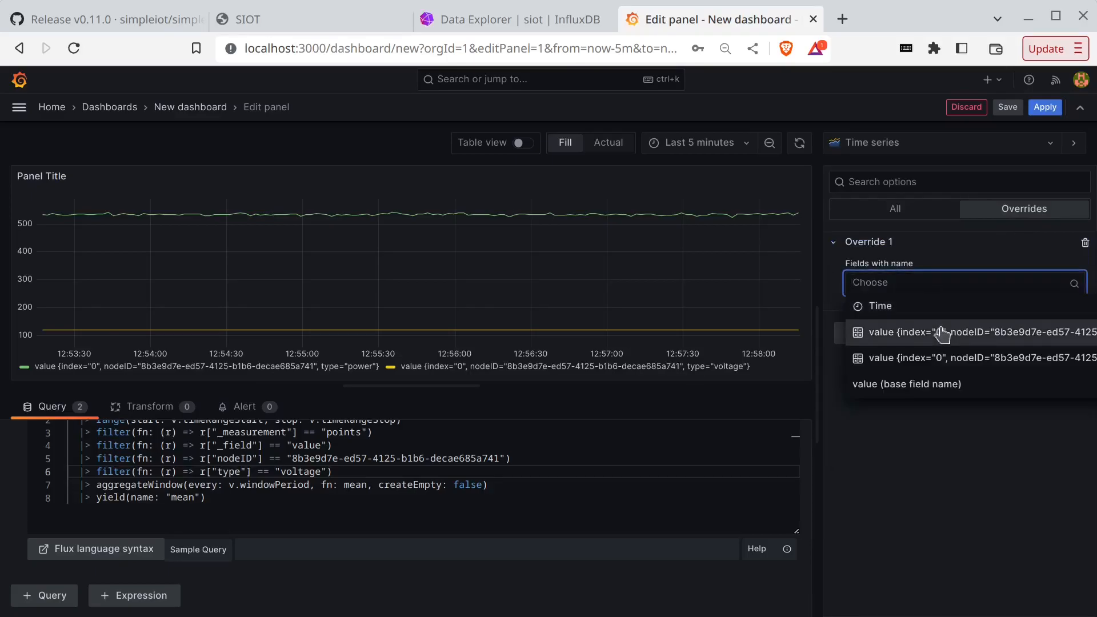
pyautogui.click(875, 330)
# - Give the power field override a Display name of 'Power'
pyautogui.click(922, 320)
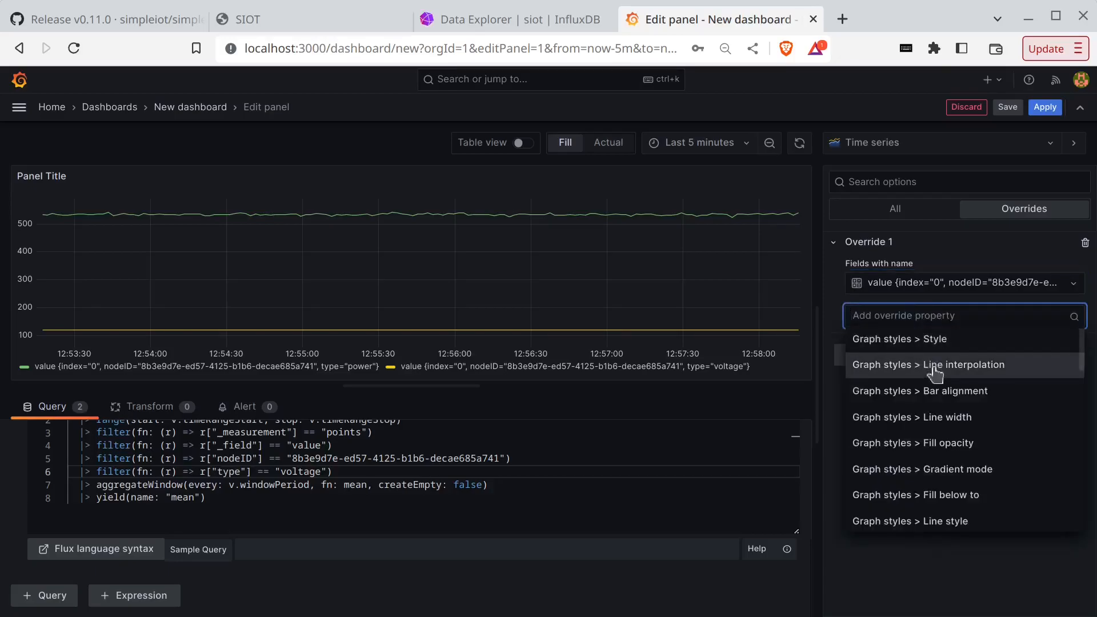
pyautogui.write('disp')
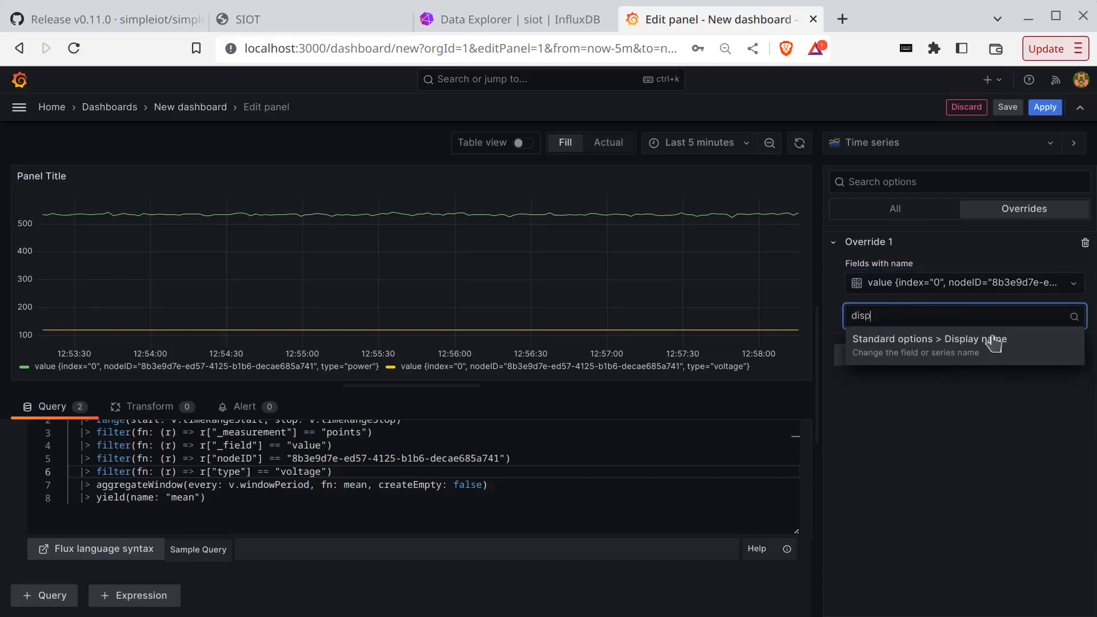
pyautogui.click(986, 342)
pyautogui.click(917, 343)
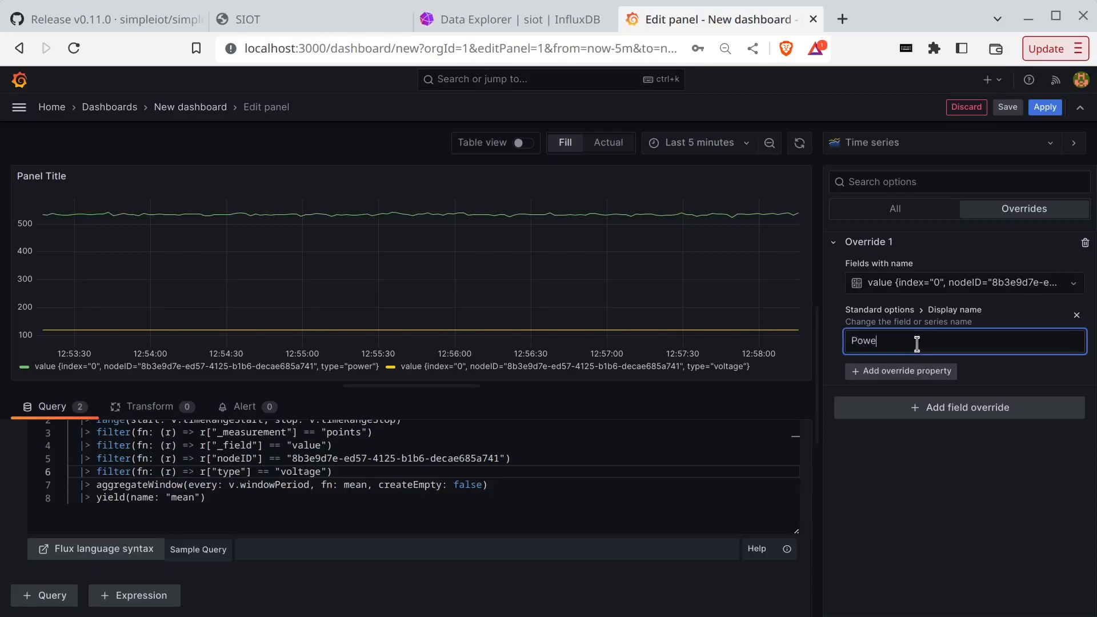
pyautogui.write('Power')
pyautogui.click(982, 484)
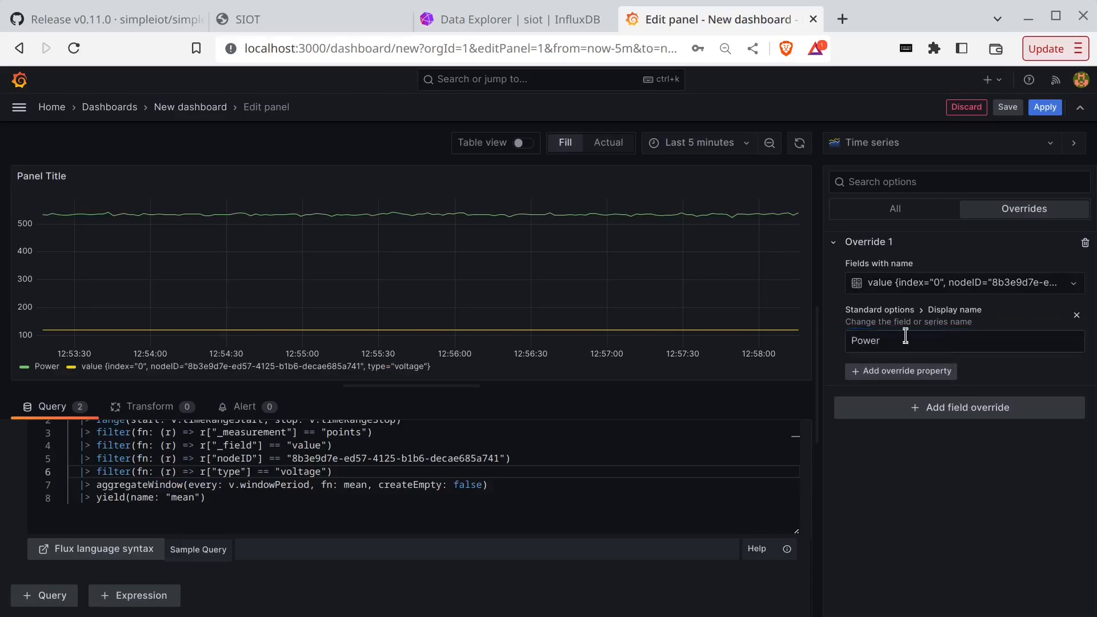
pyautogui.click(955, 409)
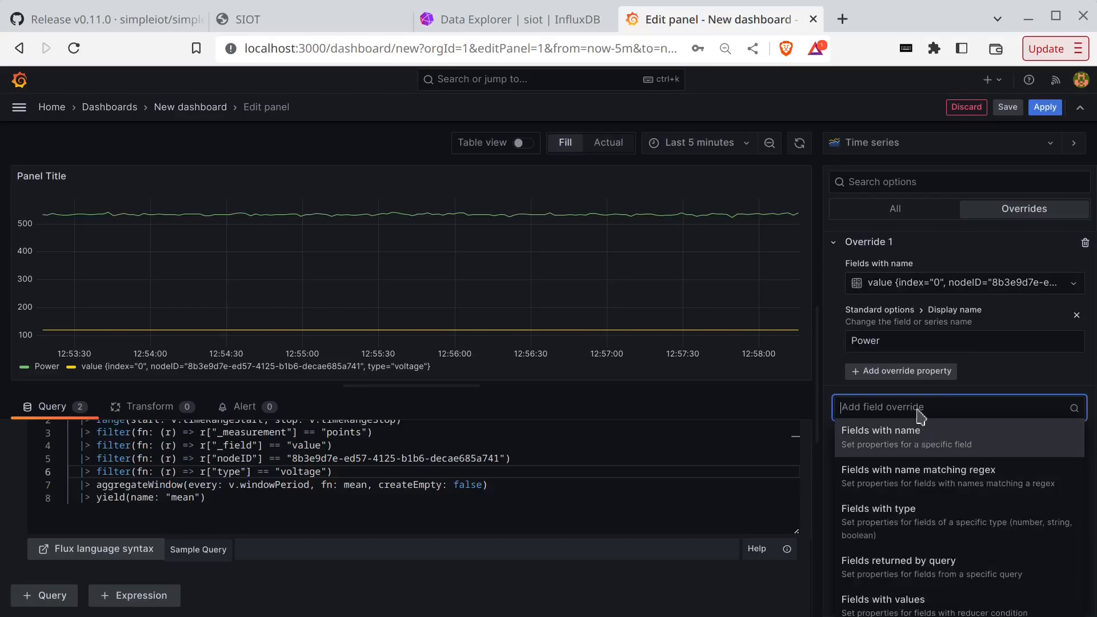
# - Add a second override matching the voltage field, with Display name 'Voltage'
pyautogui.click(912, 435)
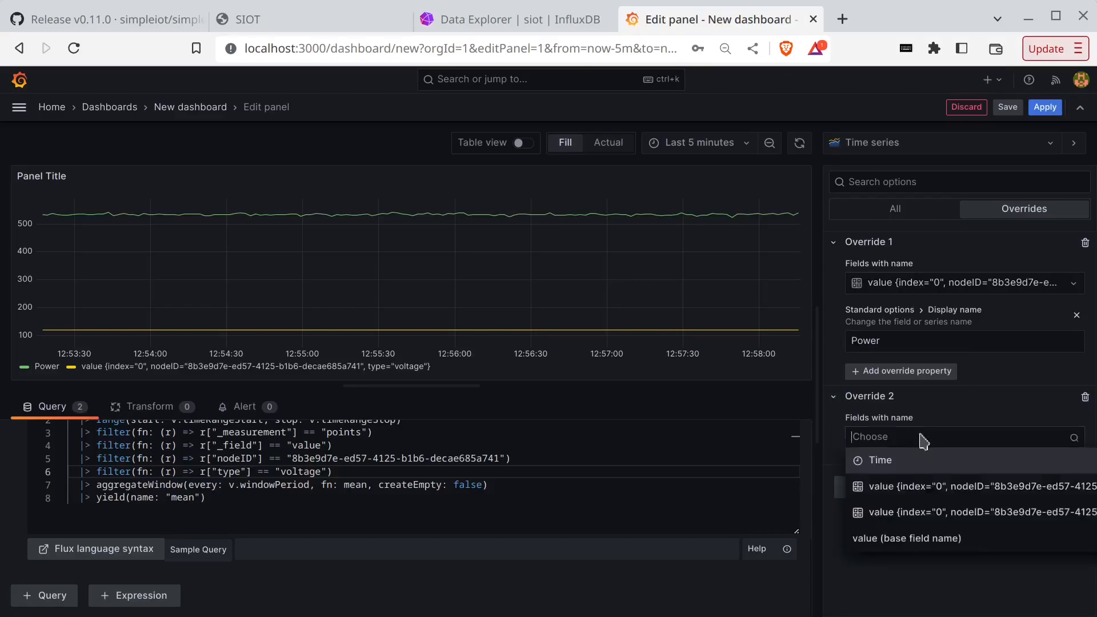
pyautogui.click(933, 512)
pyautogui.click(913, 469)
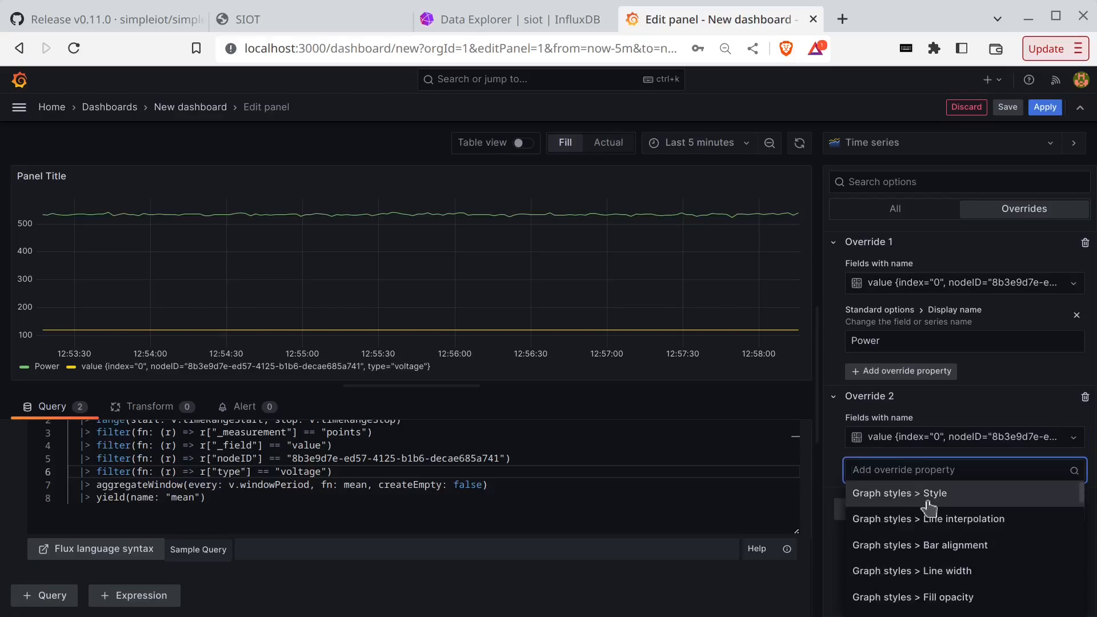
pyautogui.write('disp')
pyautogui.click(928, 496)
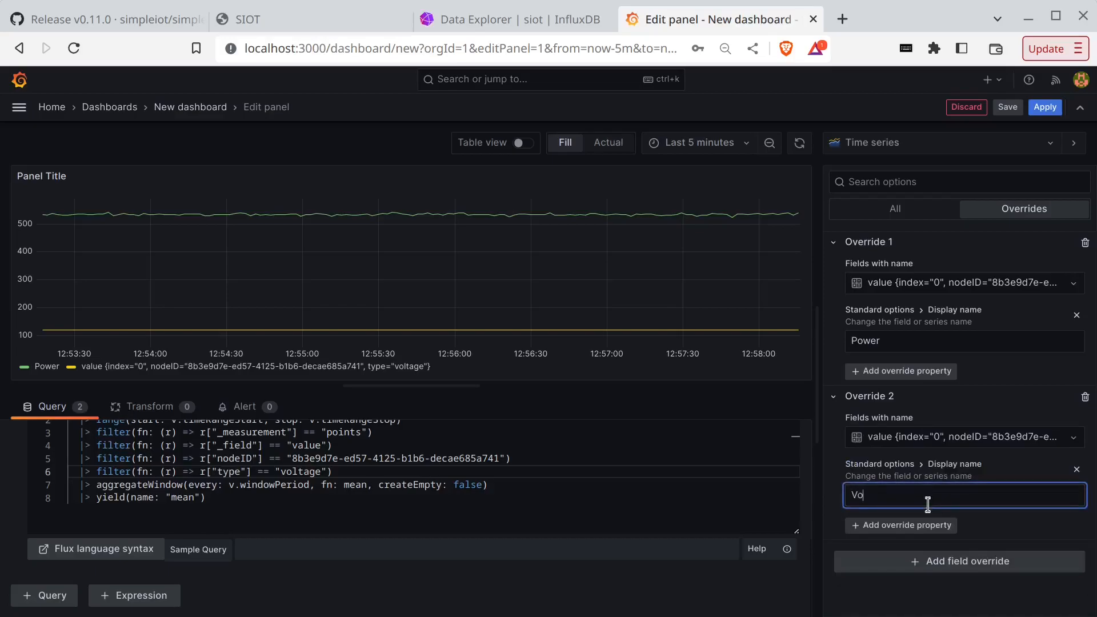
pyautogui.click(904, 593)
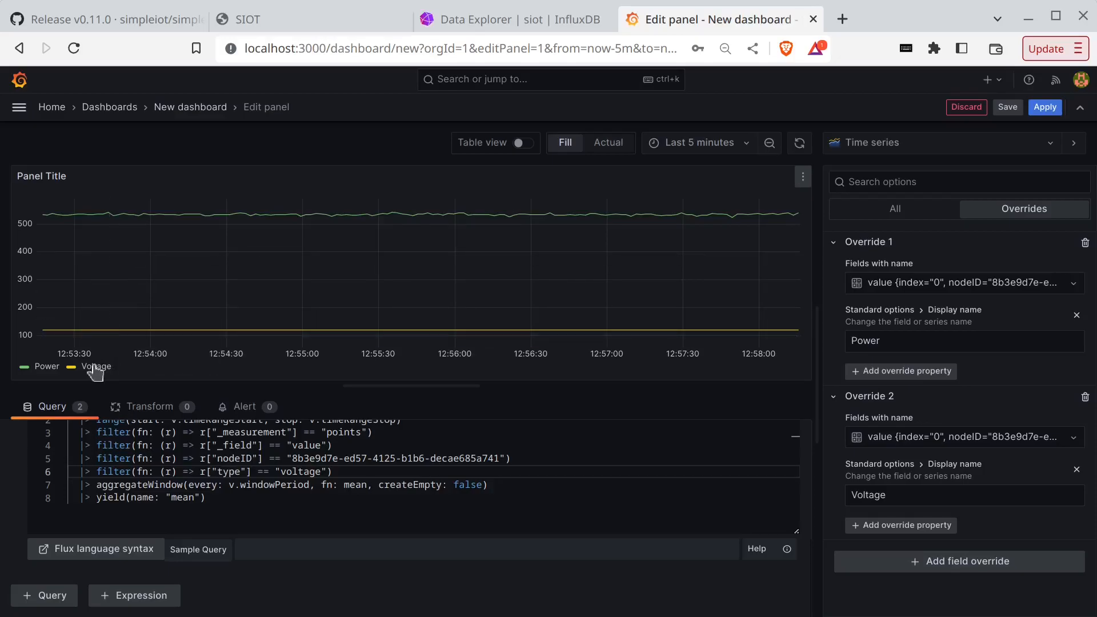
# - Add an Axis placement property to the Voltage override, setting it to Right
pyautogui.click(893, 522)
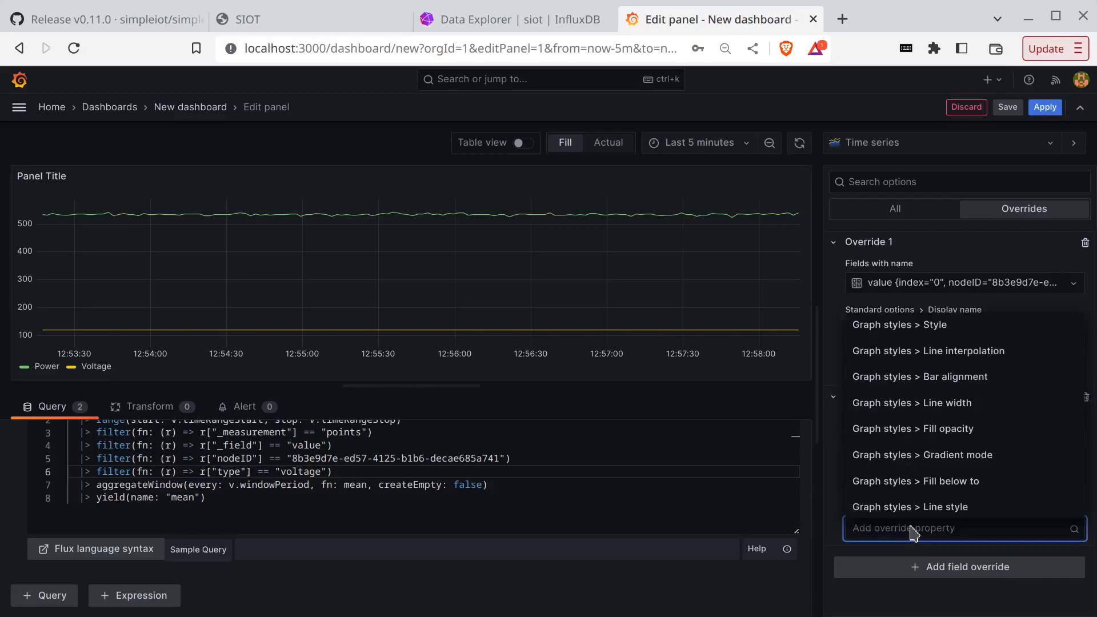
pyautogui.write('axis')
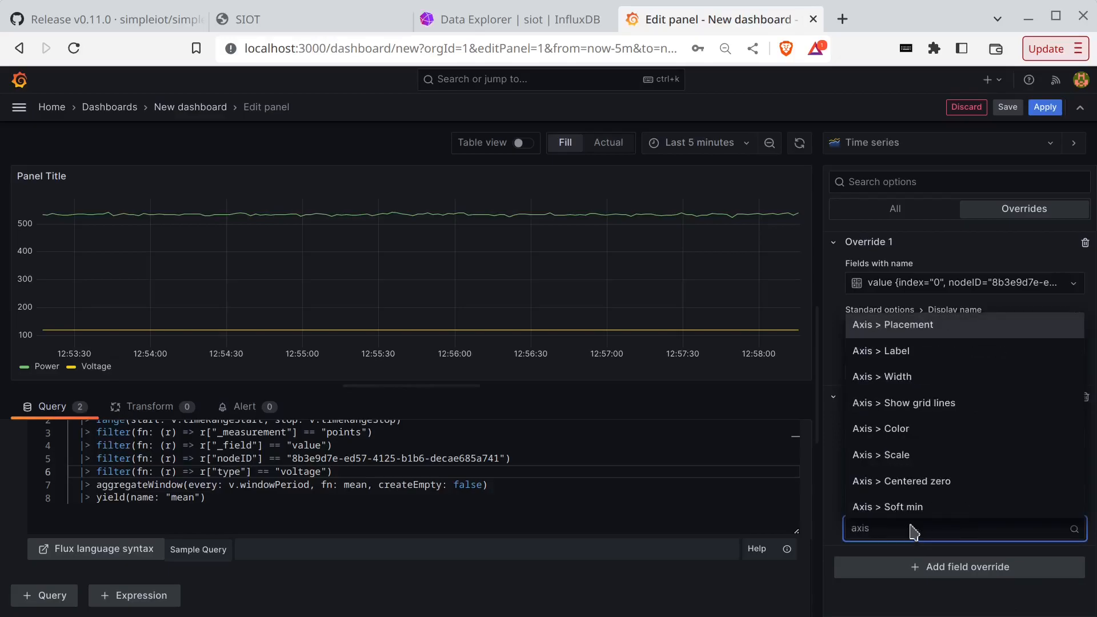
pyautogui.click(895, 325)
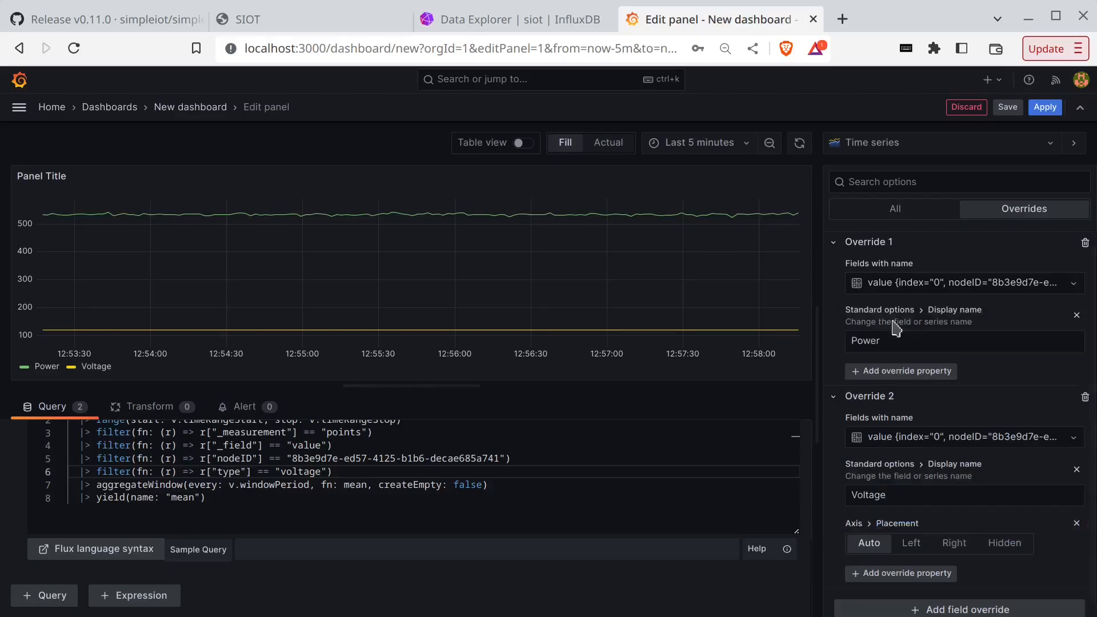
pyautogui.click(953, 545)
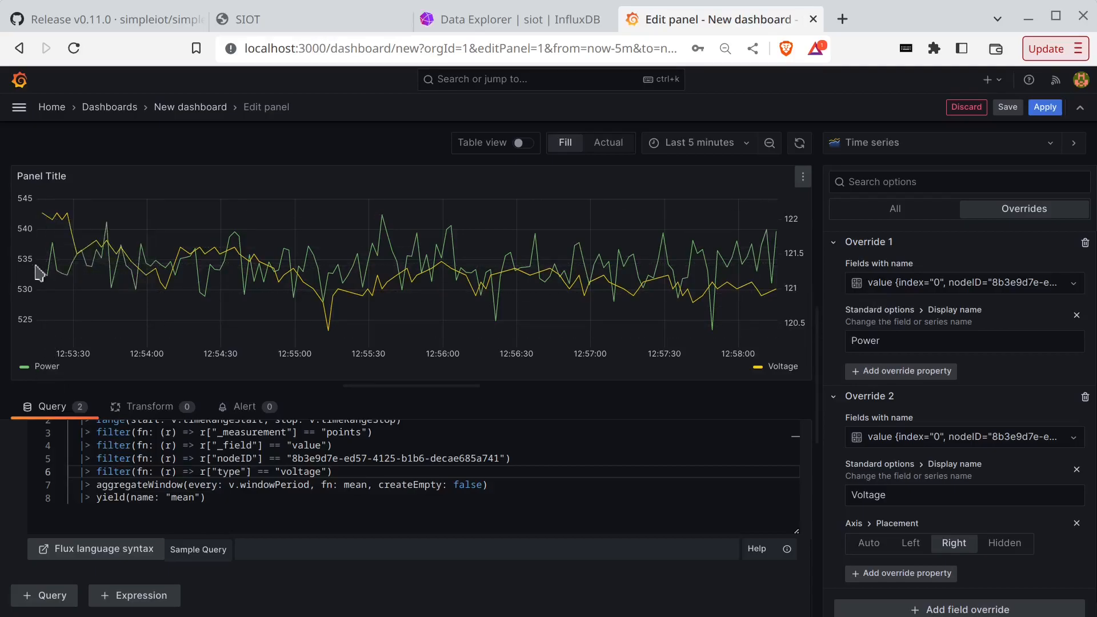
# - Apply the panel edits and stretch the panel to the full dashboard width
pyautogui.click(1045, 107)
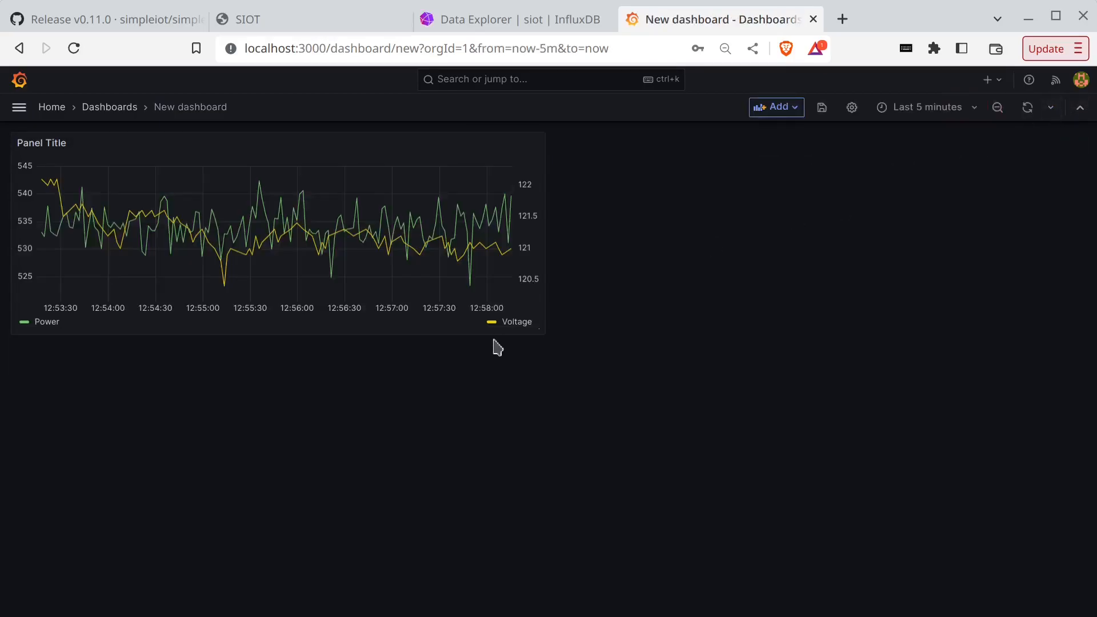
pyautogui.moveTo(539, 332); pyautogui.dragTo(1093, 394)
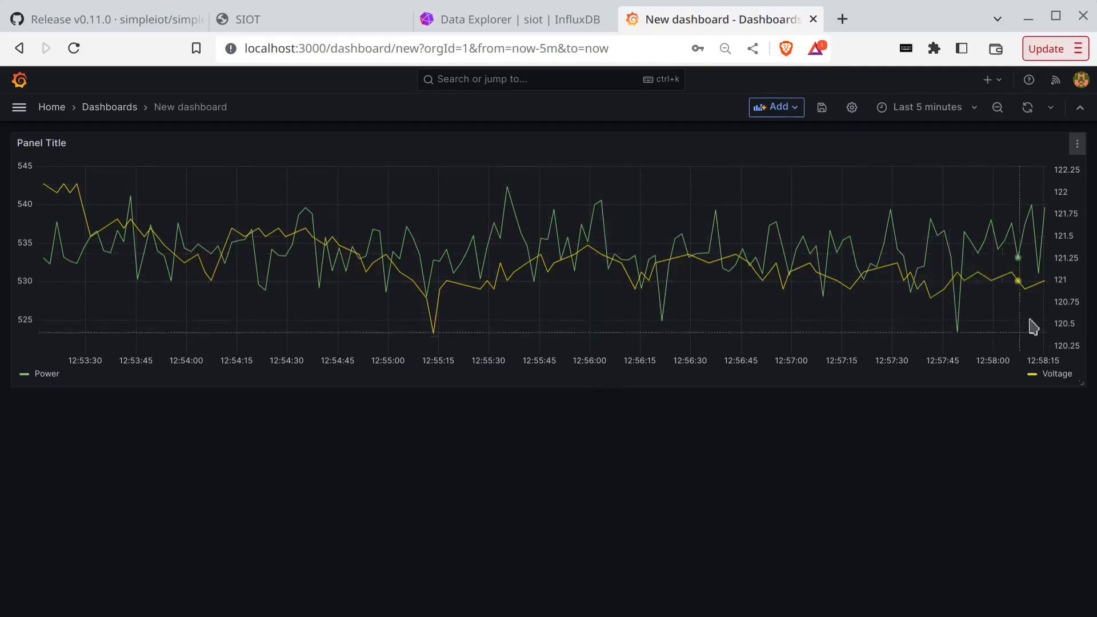
pyautogui.click(1077, 147)
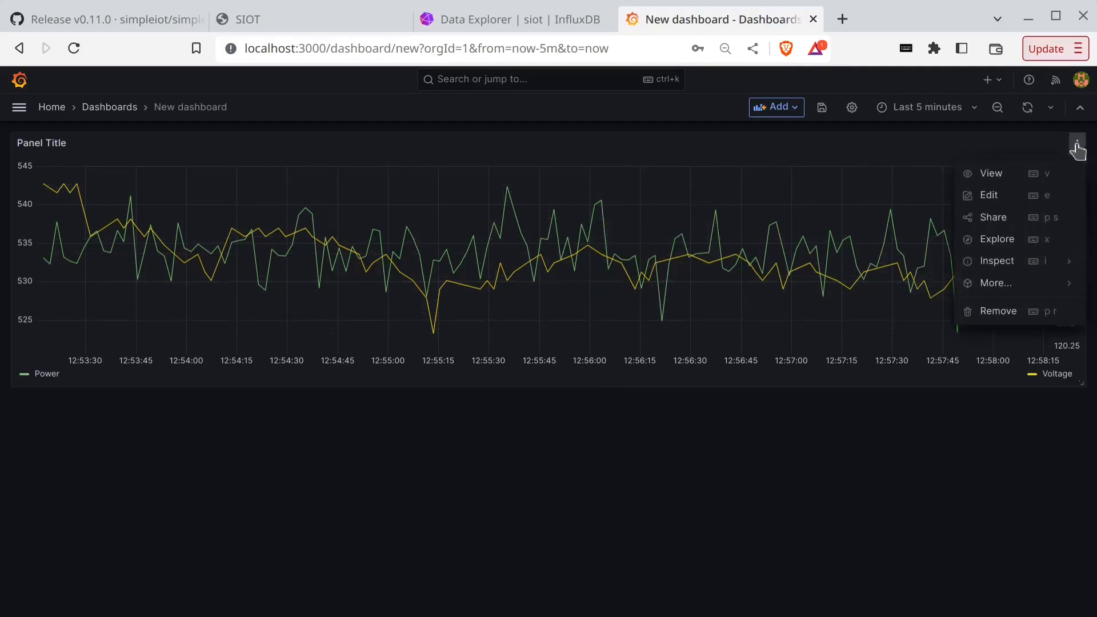
pyautogui.click(1014, 298)
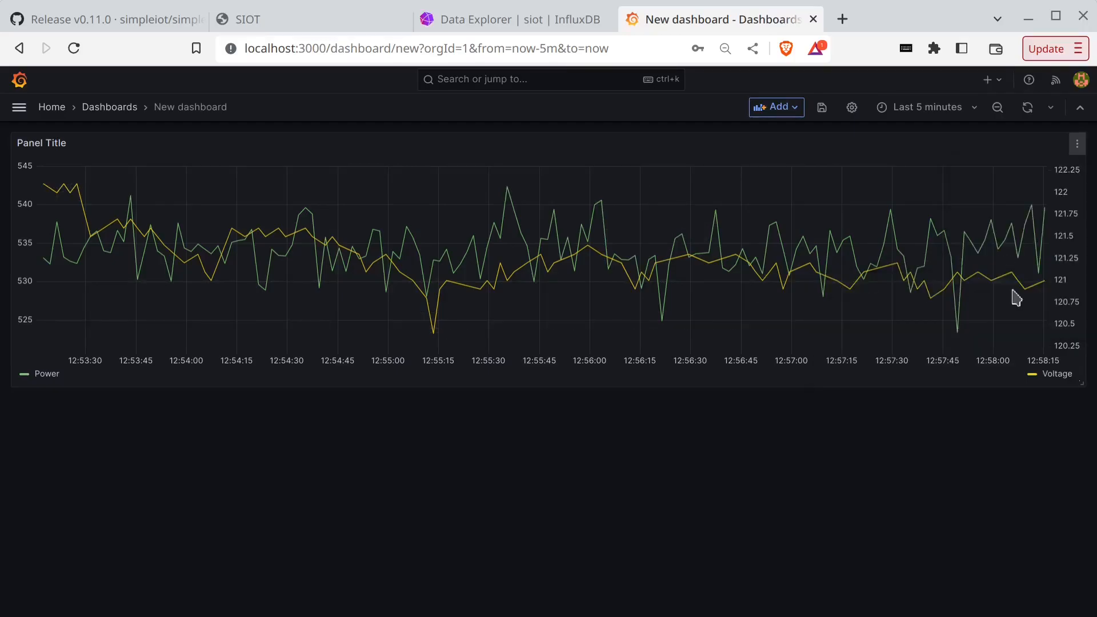
# - Duplicate the Power and Voltage panel so a copy appears below it
pyautogui.click(1078, 147)
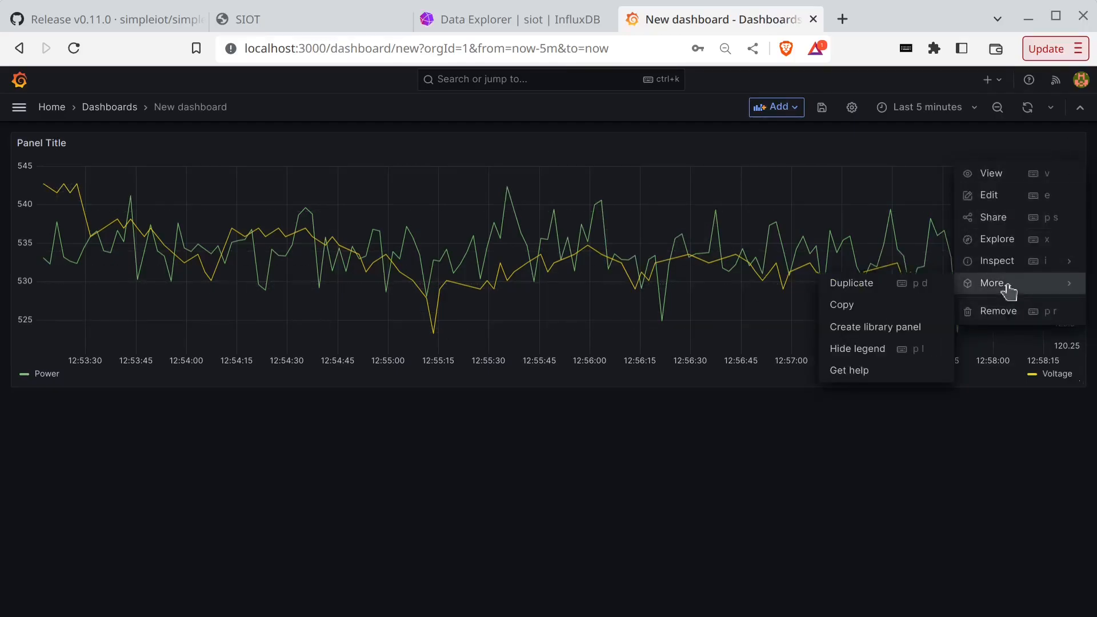
pyautogui.click(852, 287)
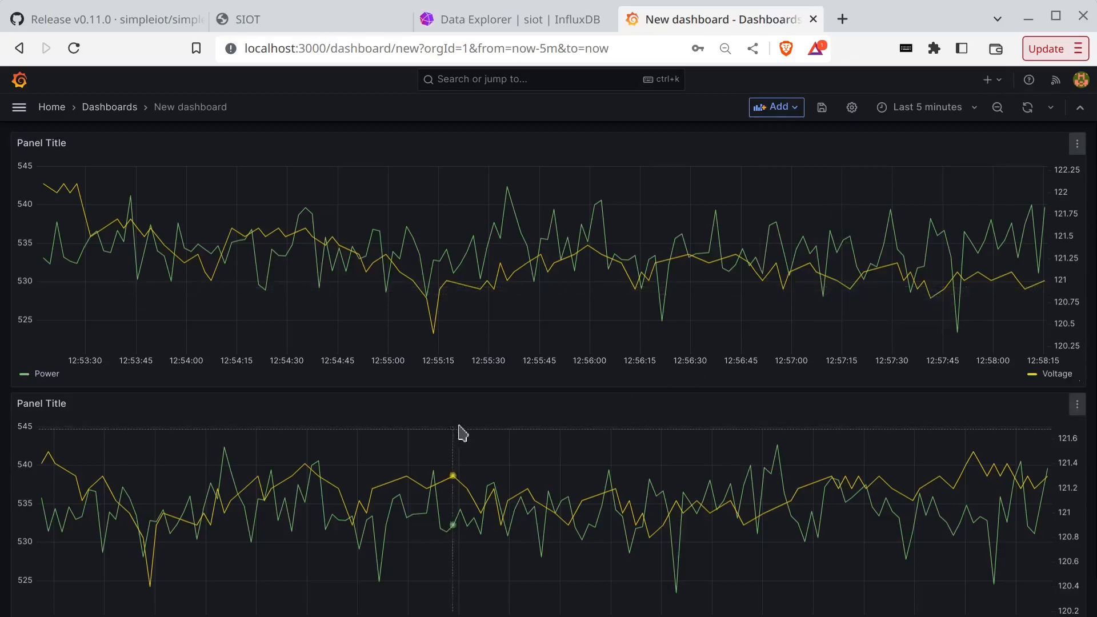
pyautogui.click(1077, 404)
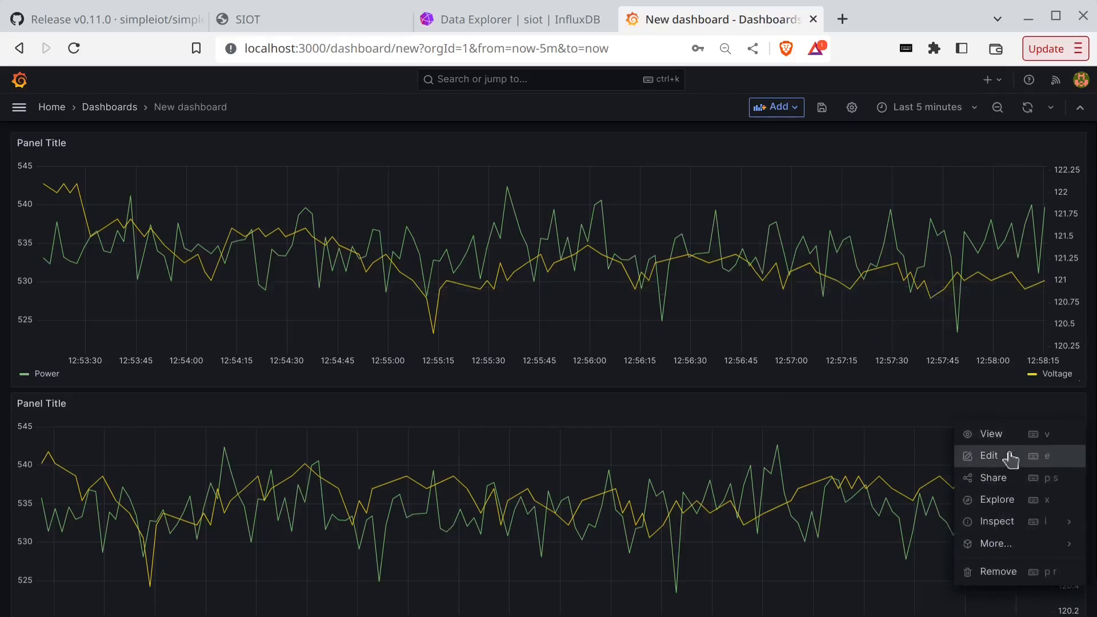
pyautogui.click(1076, 143)
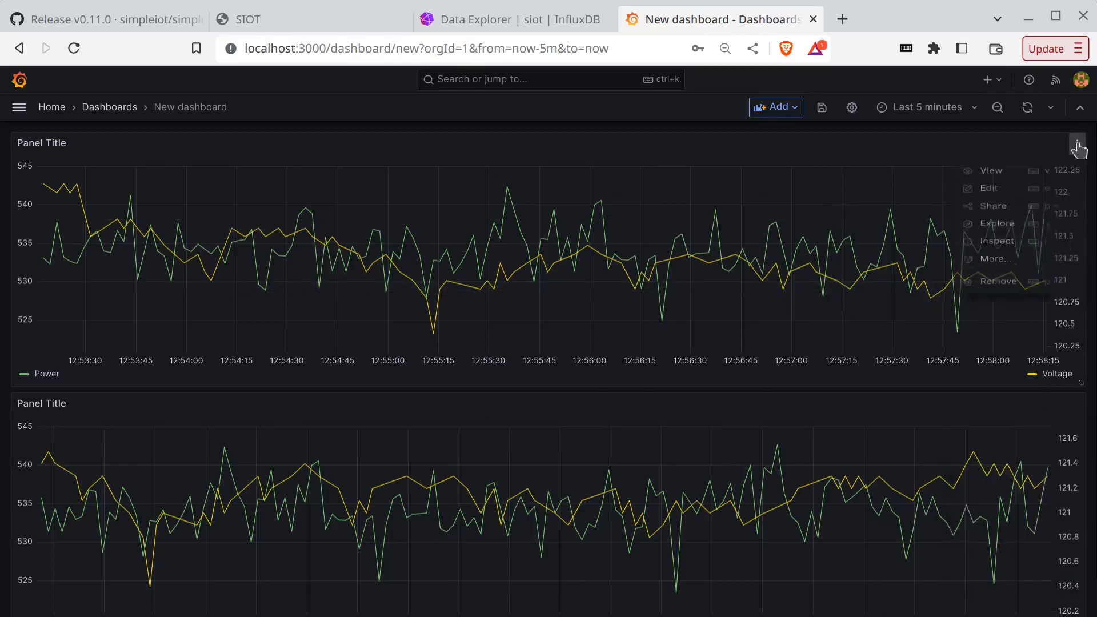
# - Retitle the upper panel 'House Fan Power' and apply the change
pyautogui.click(1033, 203)
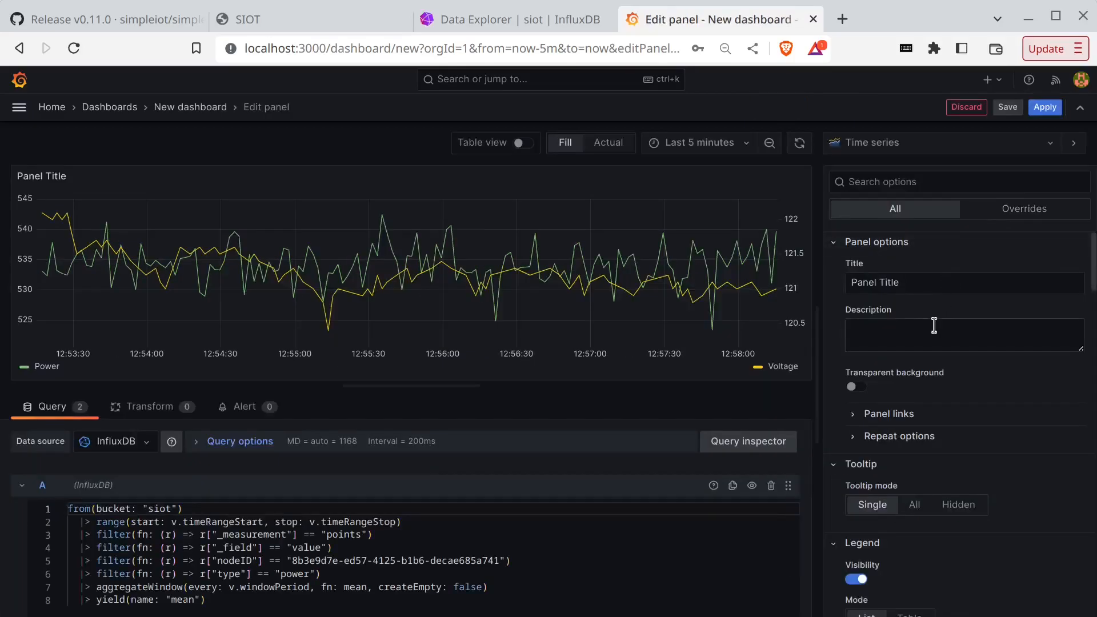
pyautogui.click(920, 286)
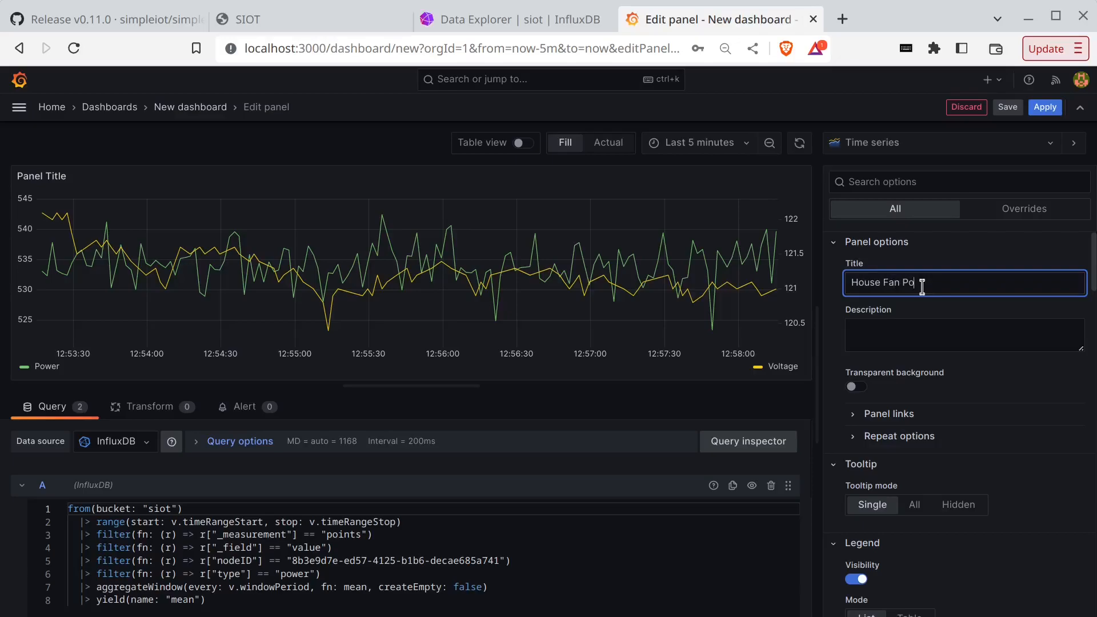
pyautogui.click(1045, 107)
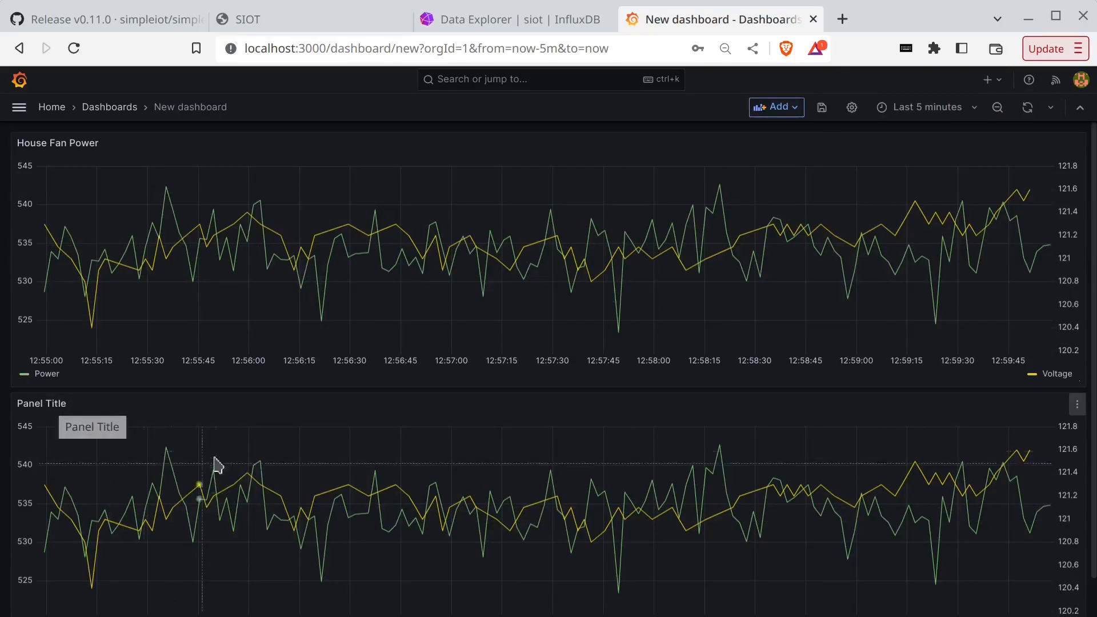
pyautogui.click(1077, 407)
# - Change the lower panel's query type filter from 'power' to 'current', then zoom the page out
pyautogui.click(1023, 455)
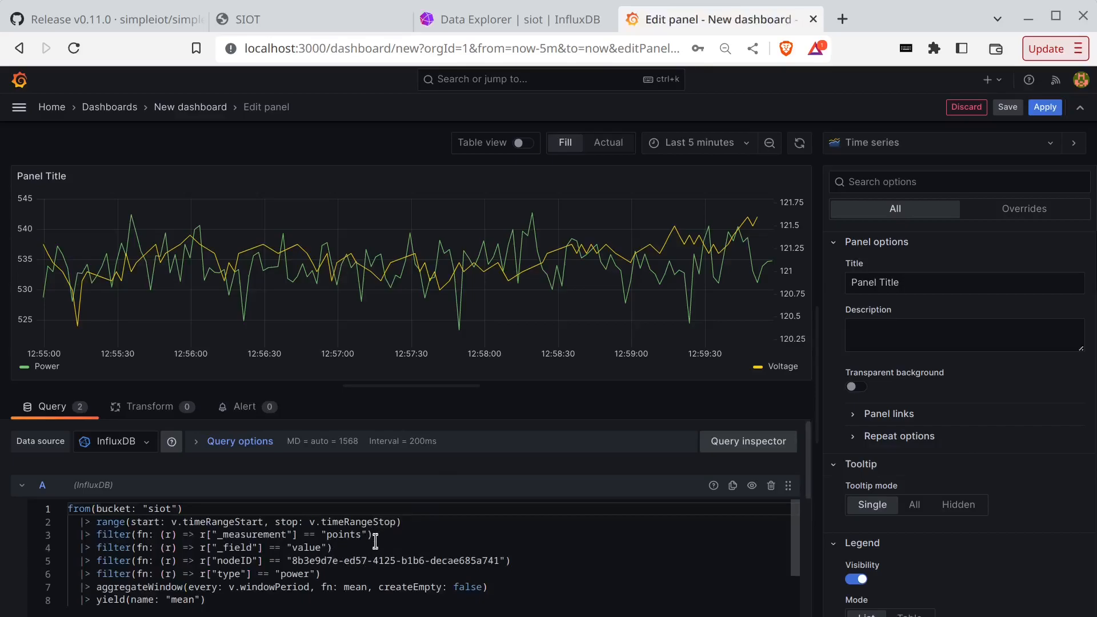
pyautogui.click(310, 576)
pyautogui.press('BackSpace')
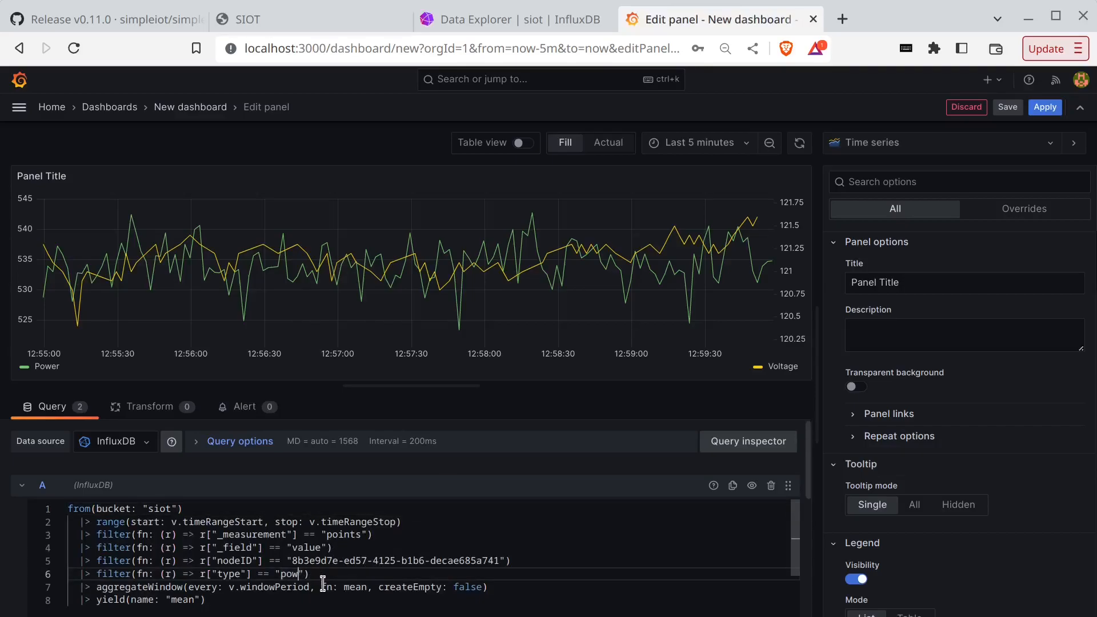
pyautogui.write('current')
pyautogui.click(387, 414)
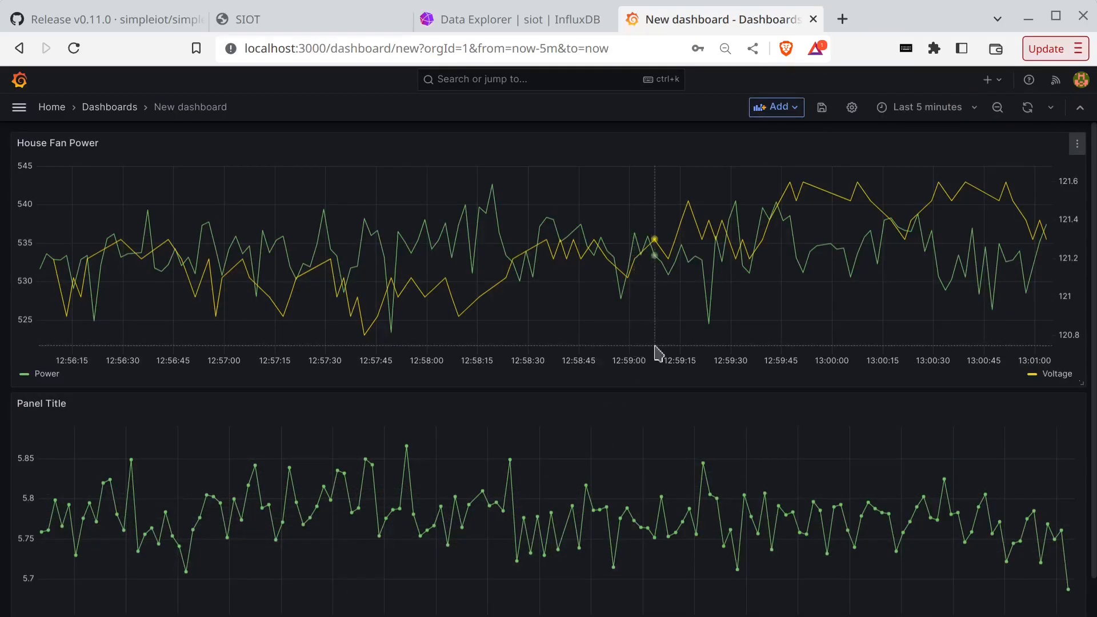
pyautogui.scroll(-2, 877, 393)
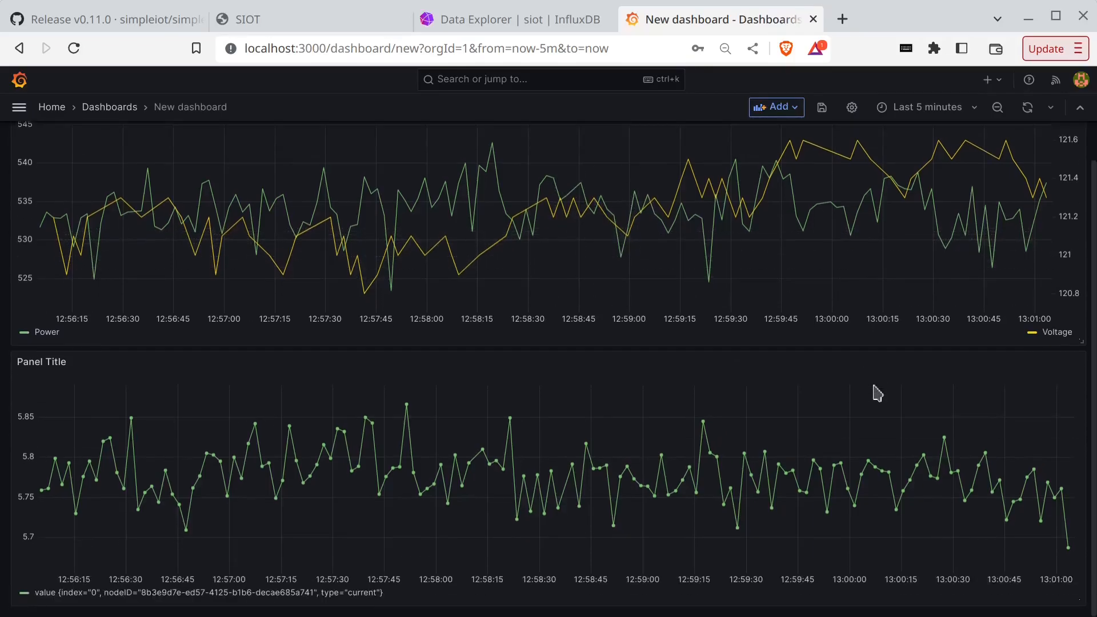
pyautogui.hotkey('ctrl', '-')
pyautogui.hotkey('ctrl', '-')
pyautogui.hotkey('ctrl', '+')
pyautogui.hotkey('ctrl', '-')
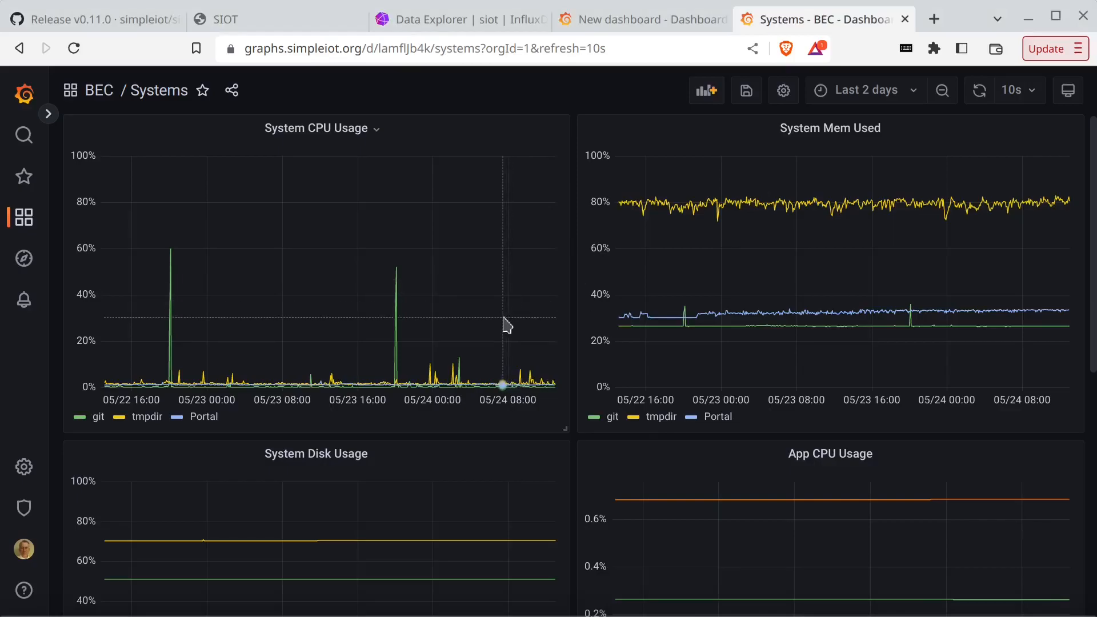
# - Scroll through the BEC Systems dashboard panels, then switch to the SIOT node list
pyautogui.scroll(-8, 505, 325)
pyautogui.scroll(8, 505, 325)
pyautogui.scroll(-4, 505, 324)
pyautogui.scroll(4, 505, 324)
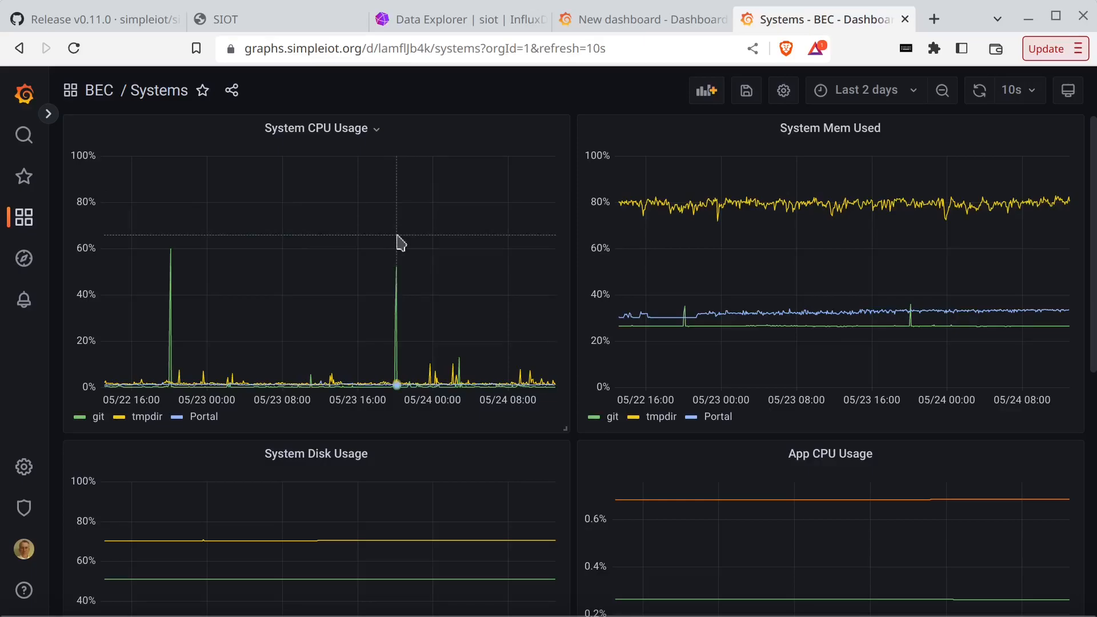
pyautogui.click(278, 23)
pyautogui.scroll(3, 87, 410)
# - Add a Metrics child node under the SIOT root node, then go back to the BEC Systems dashboard
pyautogui.click(220, 168)
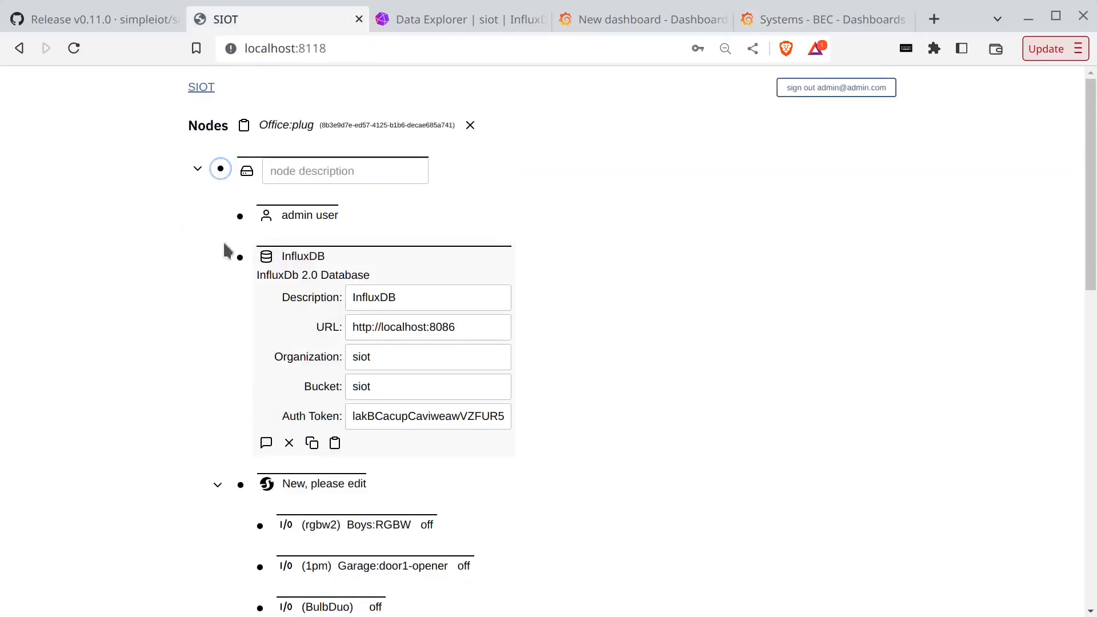
pyautogui.click(221, 170)
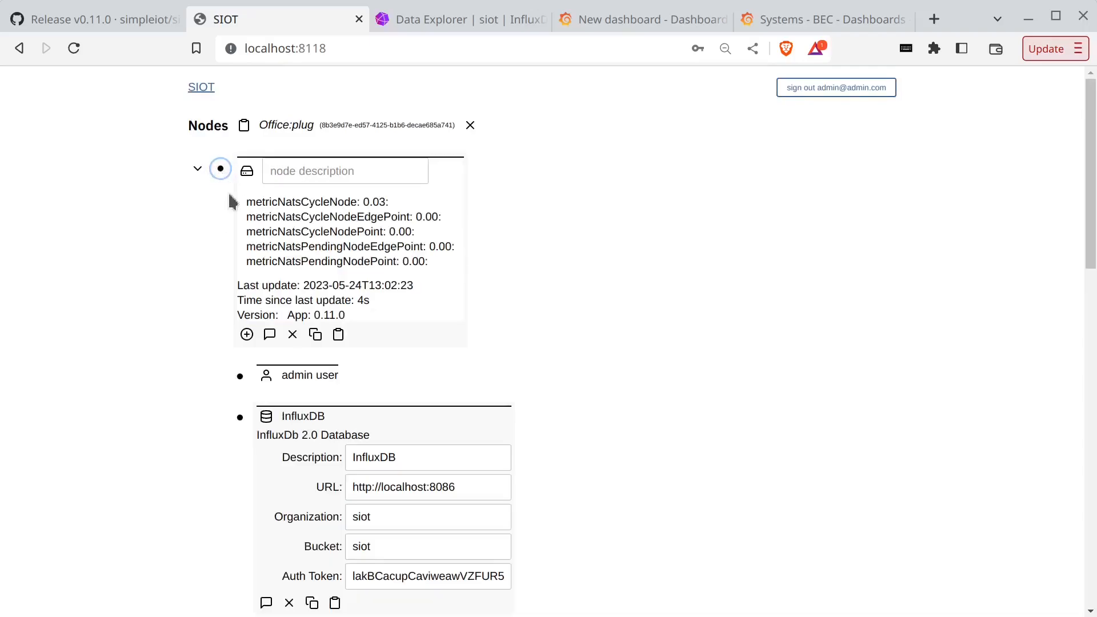
pyautogui.click(247, 334)
pyautogui.hotkey('ctrl', '+')
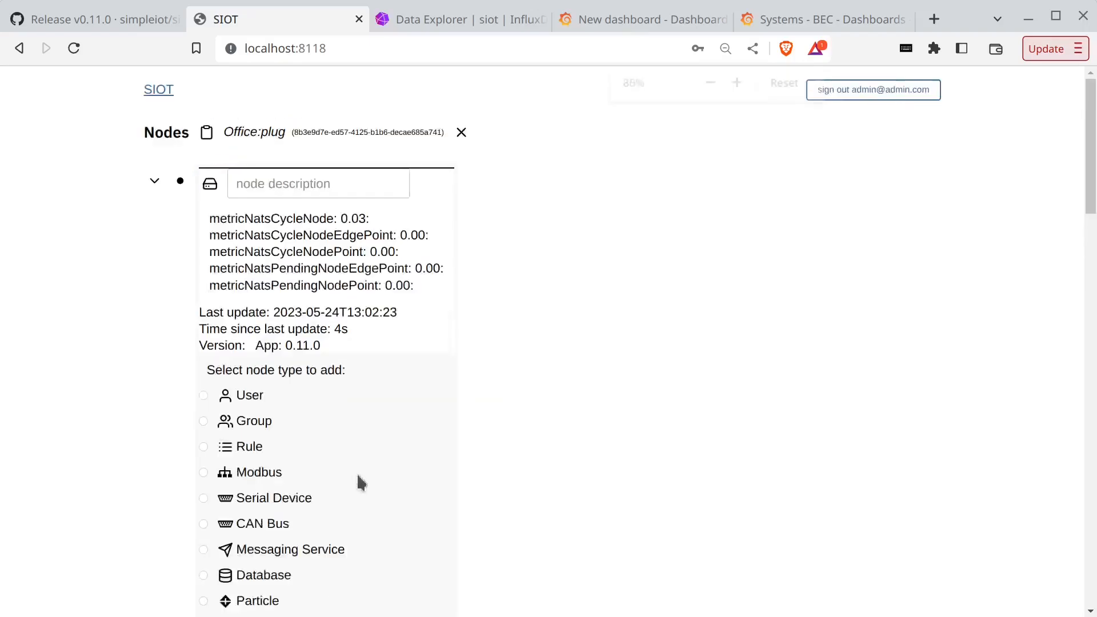
pyautogui.hotkey('ctrl', '+')
pyautogui.hotkey('ctrl', '+')
pyautogui.scroll(-10, 359, 482)
pyautogui.click(138, 276)
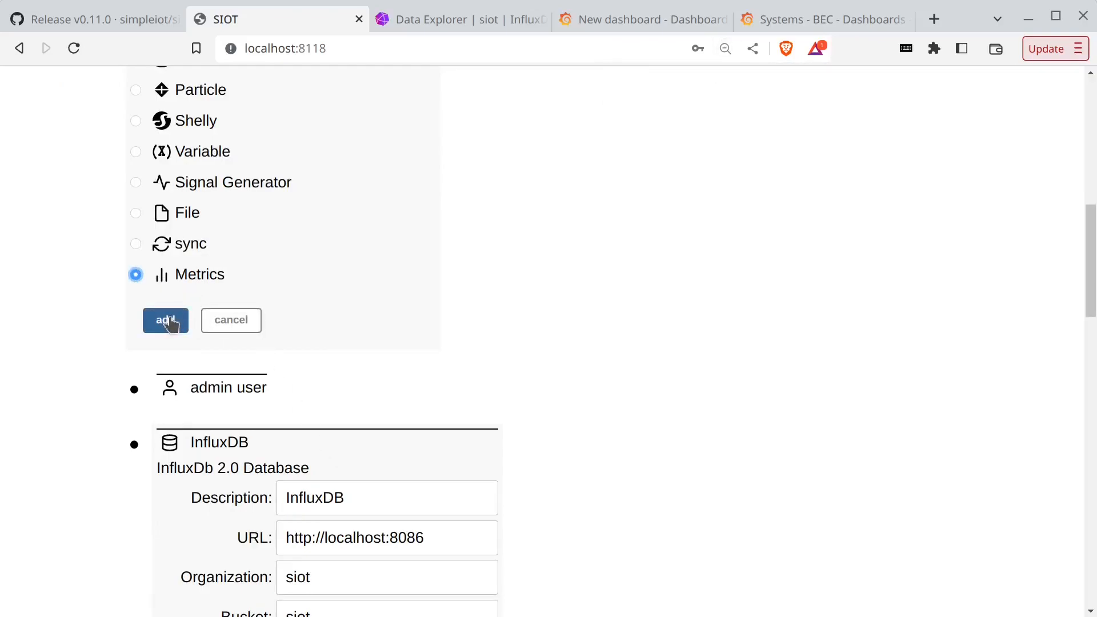
pyautogui.click(169, 321)
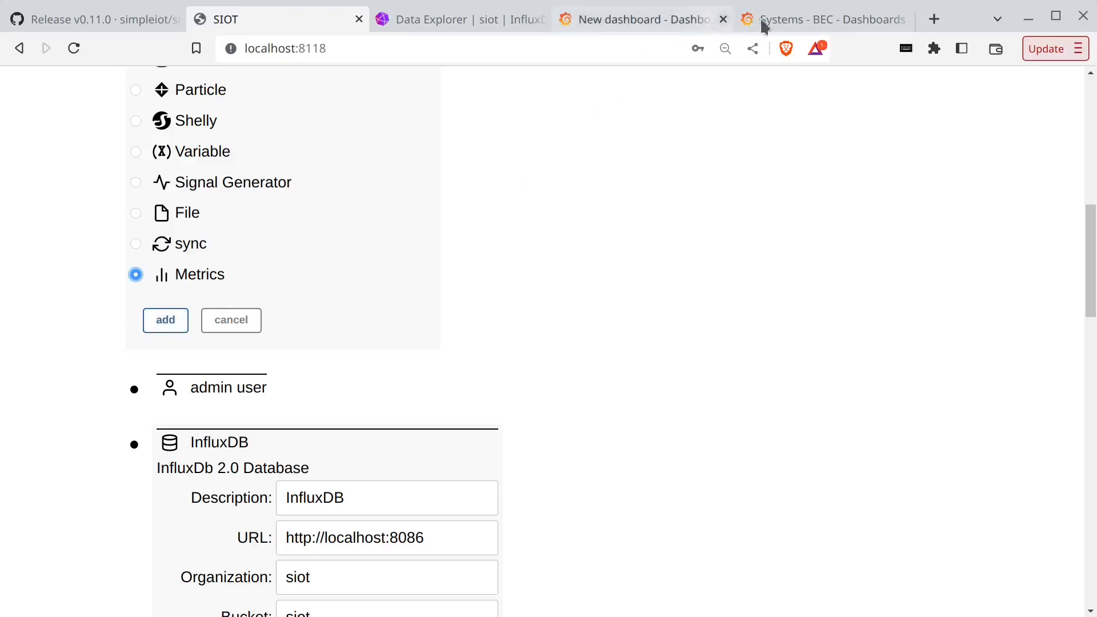
pyautogui.click(742, 20)
pyautogui.scroll(-9, 541, 404)
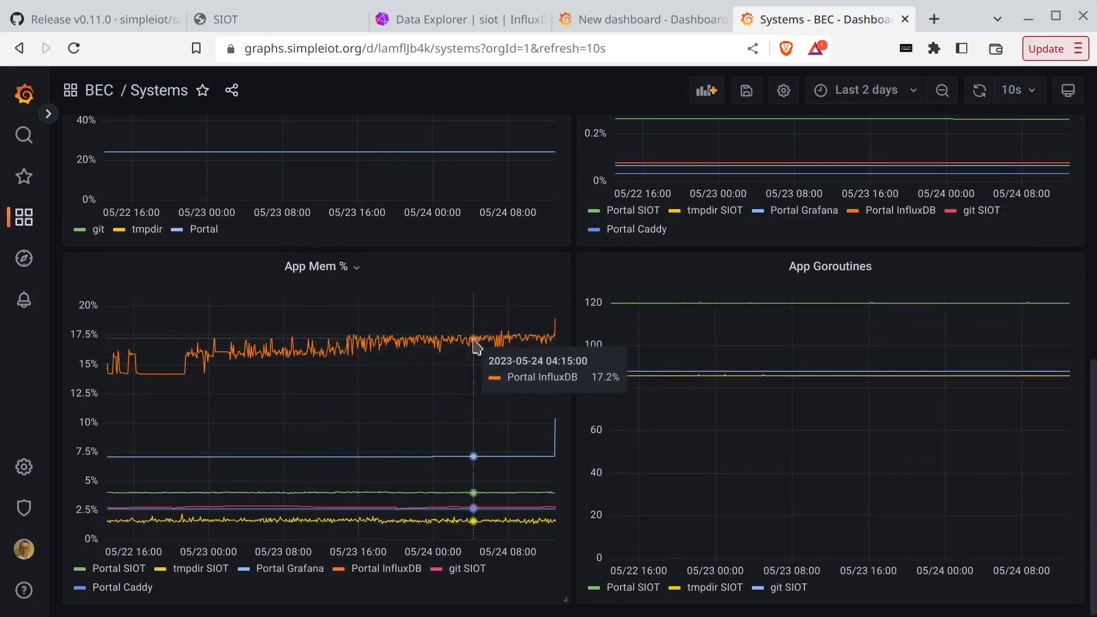
# - Scroll the Systems dashboard, then move through the InfluxDB Data Explorer to the New dashboard
pyautogui.scroll(9, 476, 347)
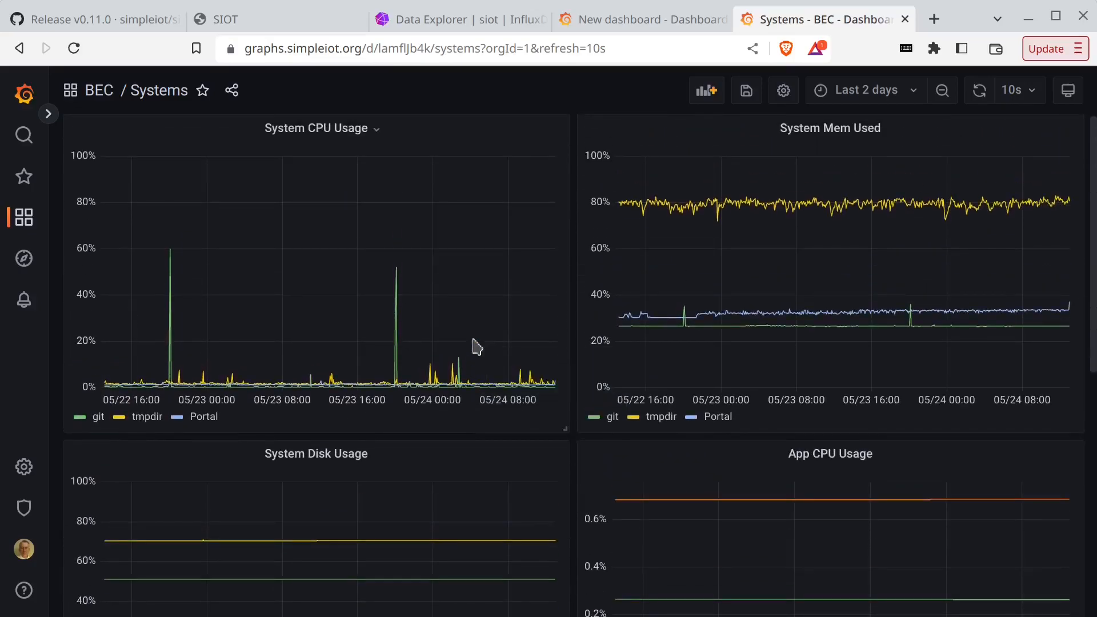
pyautogui.scroll(-9, 774, 346)
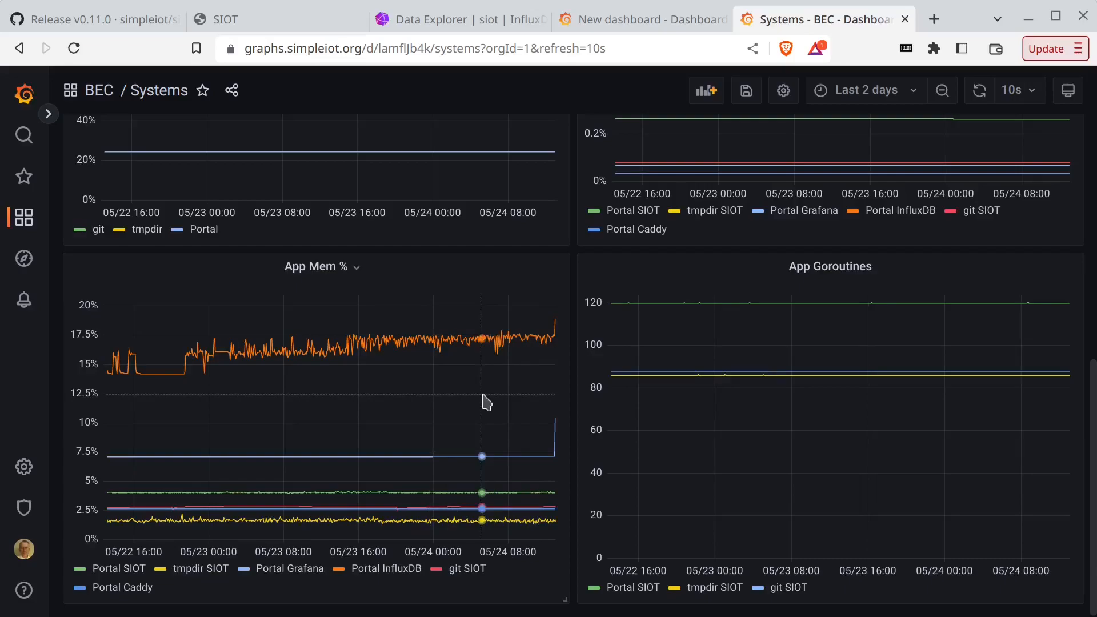
pyautogui.scroll(10, 484, 400)
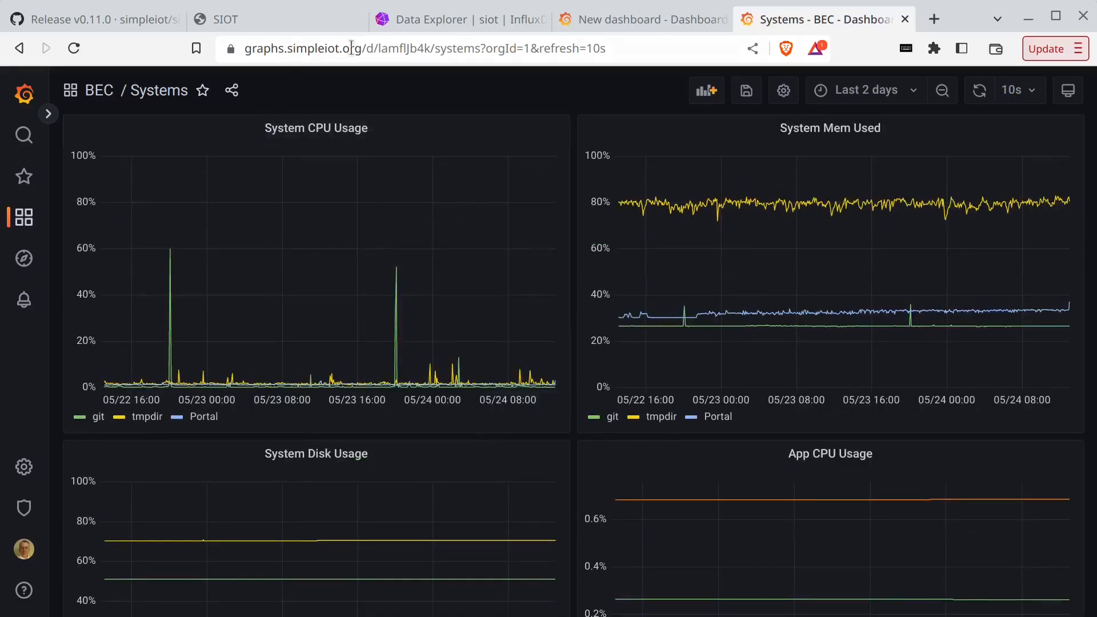
pyautogui.click(429, 25)
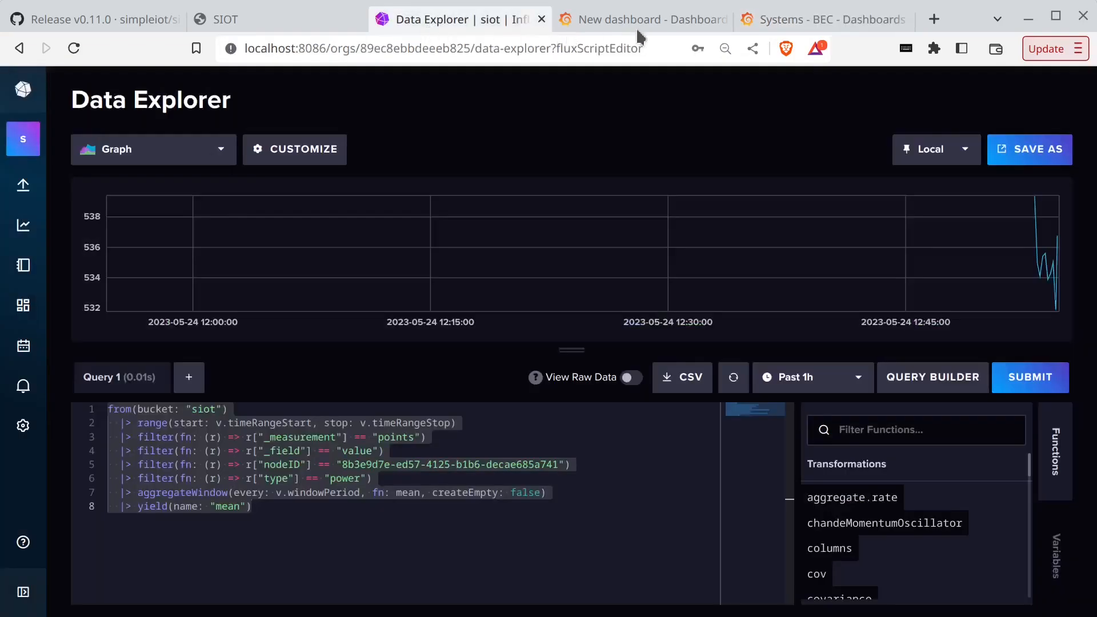
pyautogui.click(637, 29)
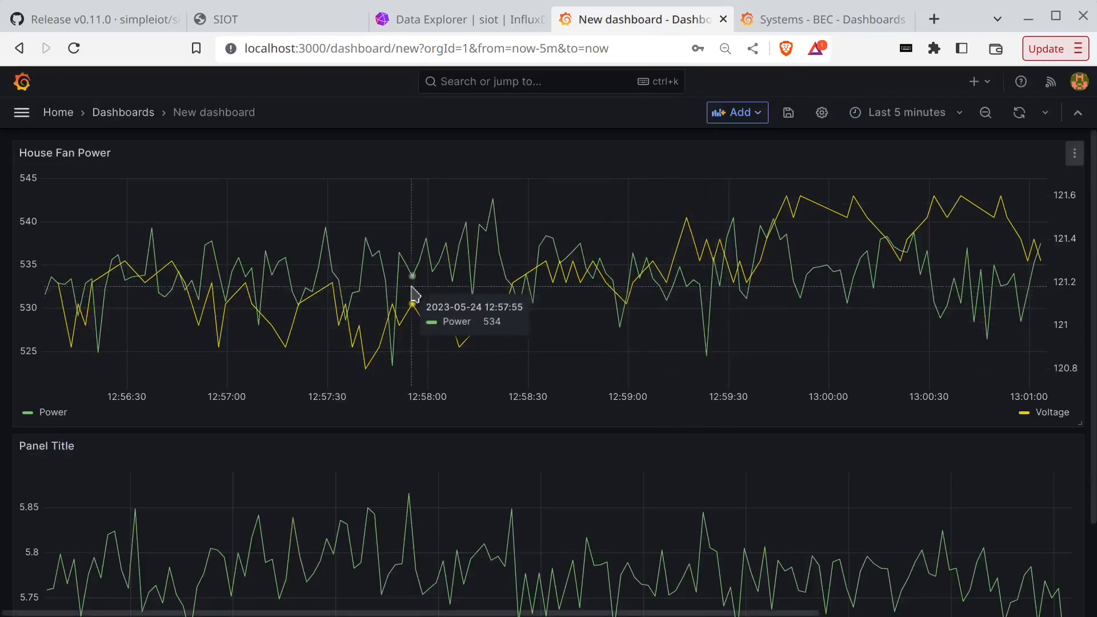